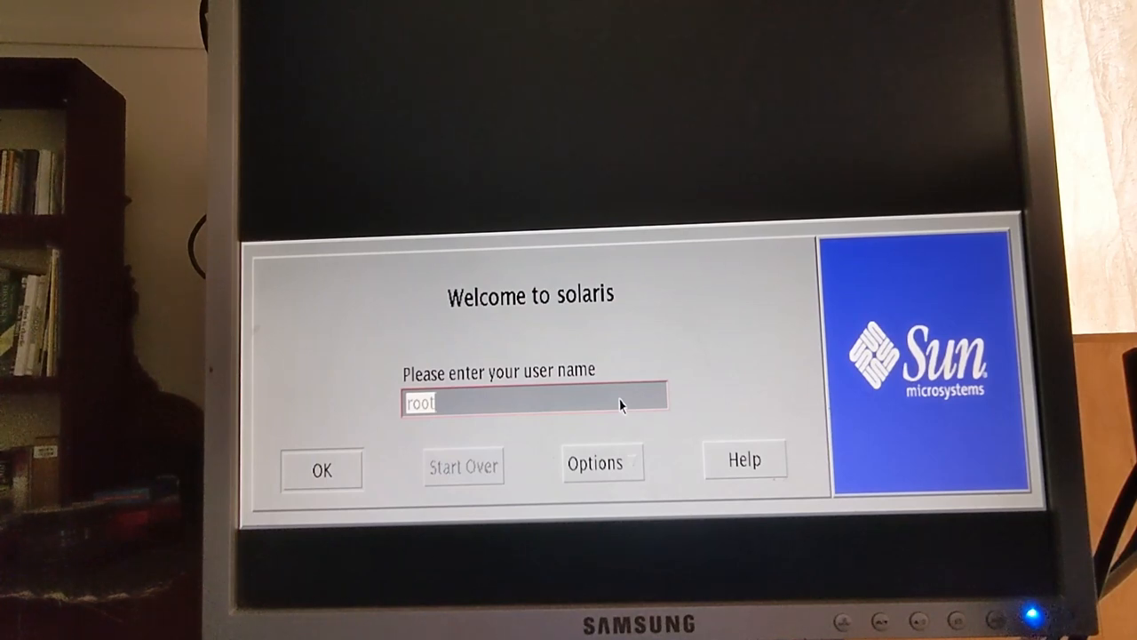
# Submit root as the user name at the CDE login screen.
pyautogui.press('Return')
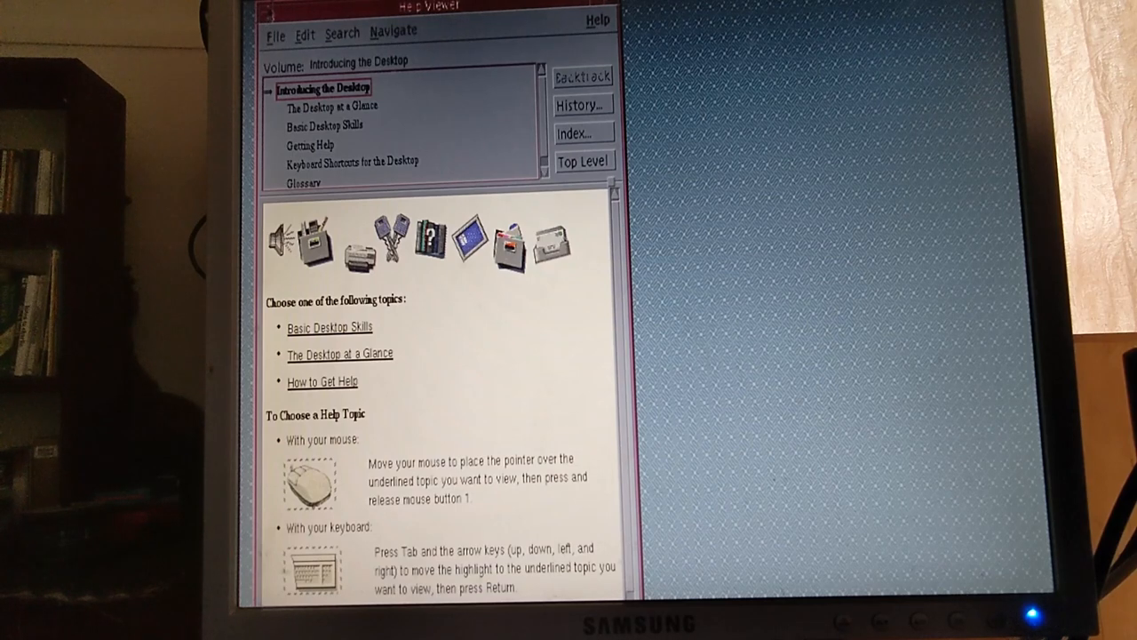
# Close the Introducing the Desktop help window.
pyautogui.click(268, 16)
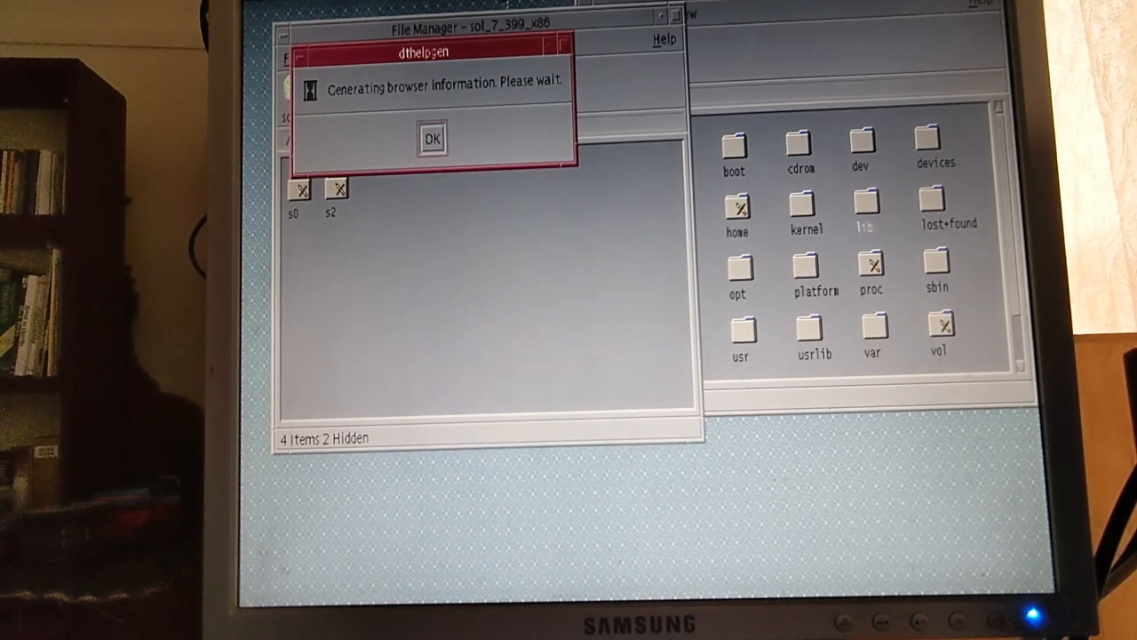
# Launch Terminal from Workspace Menu > Tools, cd into /etc and run textedit nsswitch.conf.
pyautogui.rightClick(508, 4)
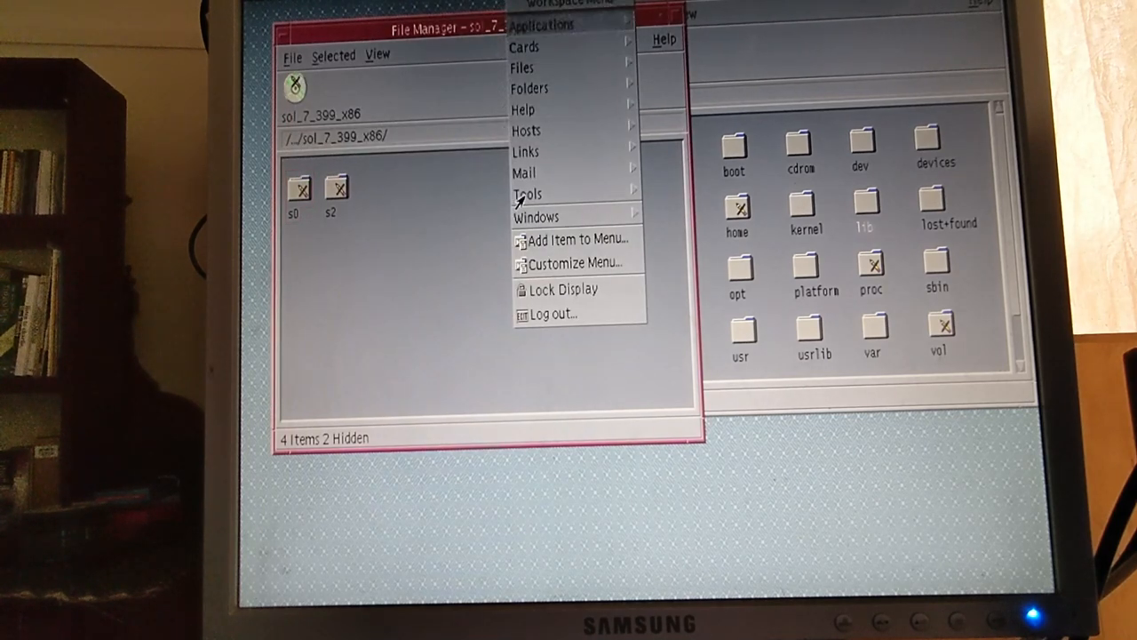
pyautogui.moveTo(541, 194)
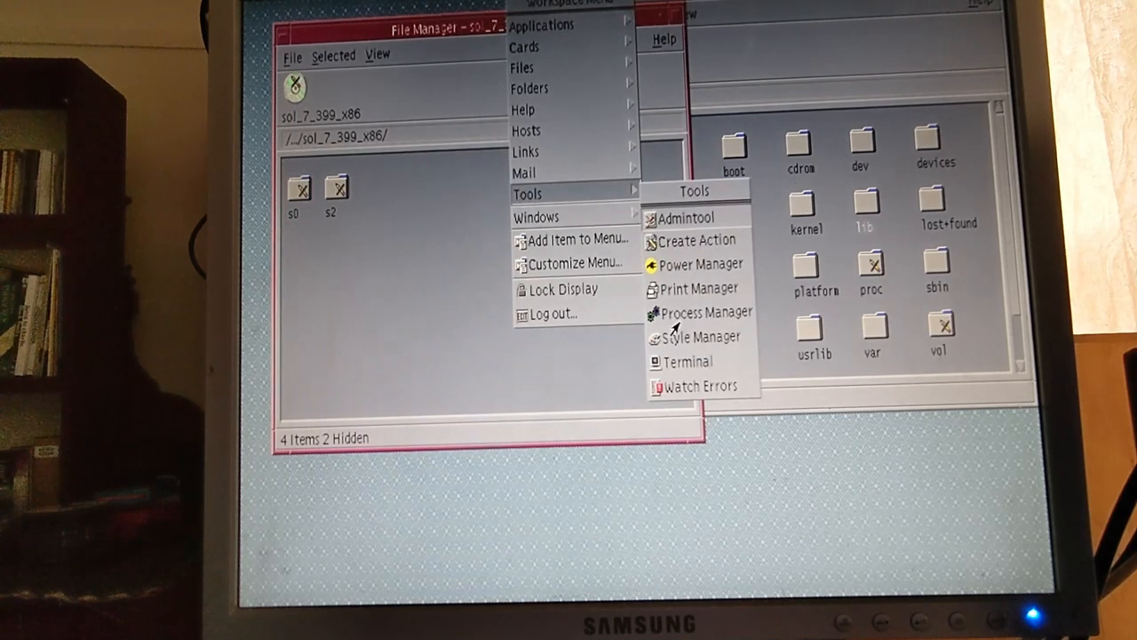
pyautogui.click(680, 362)
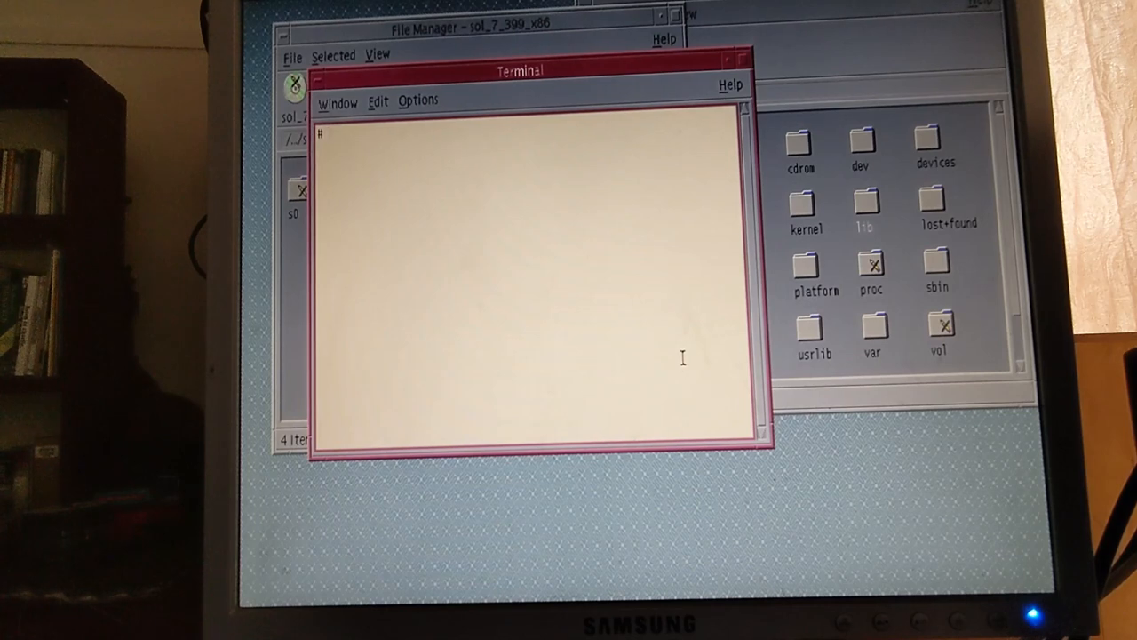
pyautogui.write('cd /e')
pyautogui.write('tc')
pyautogui.press('Return')
pyautogui.write('tex')
pyautogui.write('tedit')
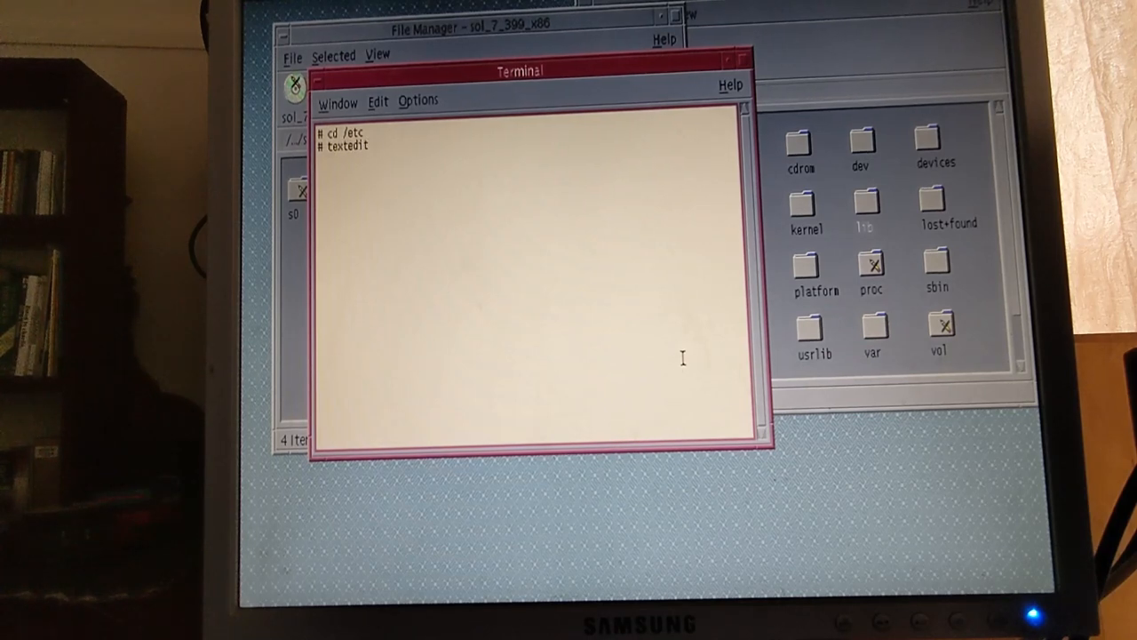
pyautogui.write(' n')
pyautogui.write('ssw')
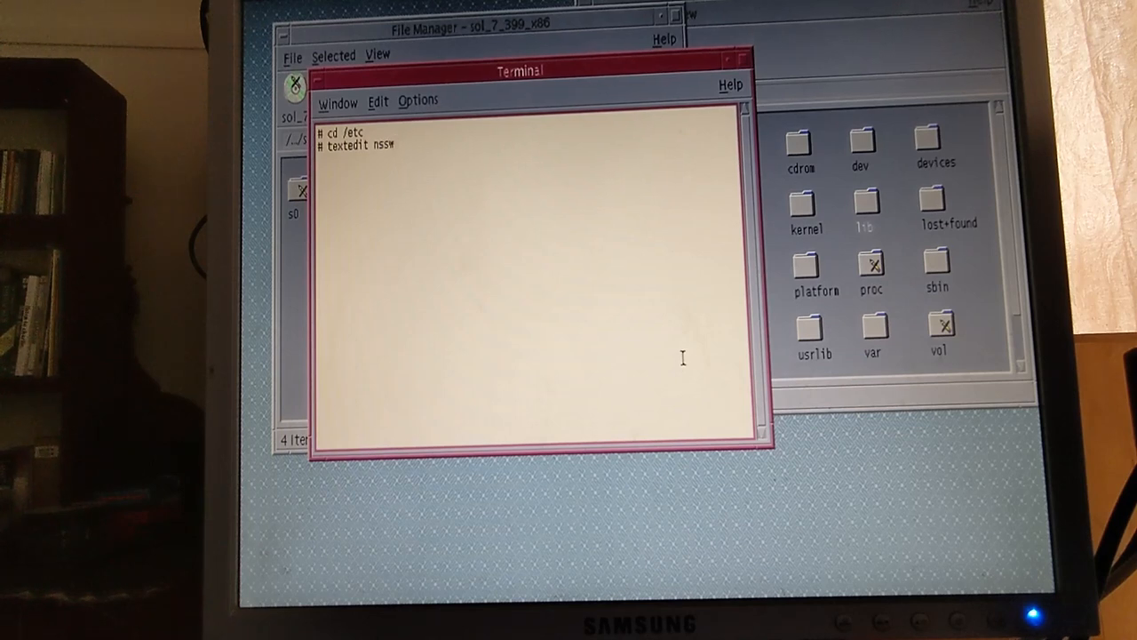
pyautogui.write('itc')
pyautogui.write('h.conf')
pyautogui.press('Return')
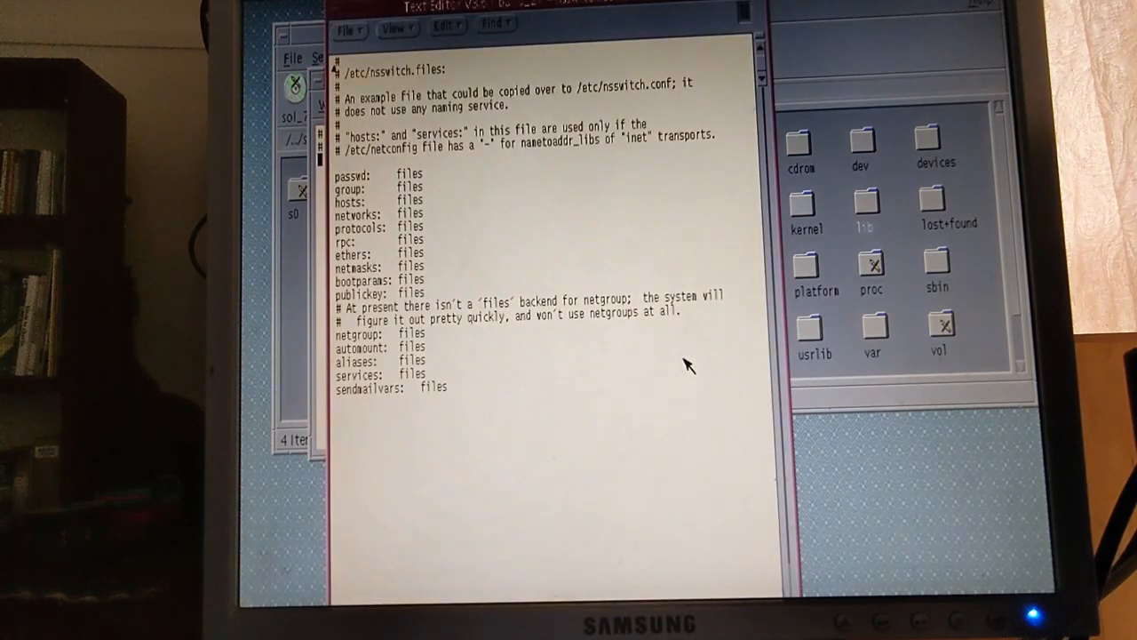
# Move the caret to the hosts: line, just before 'files'.
pyautogui.press('Down')
pyautogui.press('Down')
pyautogui.press('Down')
pyautogui.press('Down')
pyautogui.press('Down')
pyautogui.press('Down')
pyautogui.press('Down')
pyautogui.press('Down')
pyautogui.press('Down')
pyautogui.press('Down')
pyautogui.press('Down')
pyautogui.press('Down')
pyautogui.press('Right')
pyautogui.press('Right')
pyautogui.press('Right')
pyautogui.press('Right')
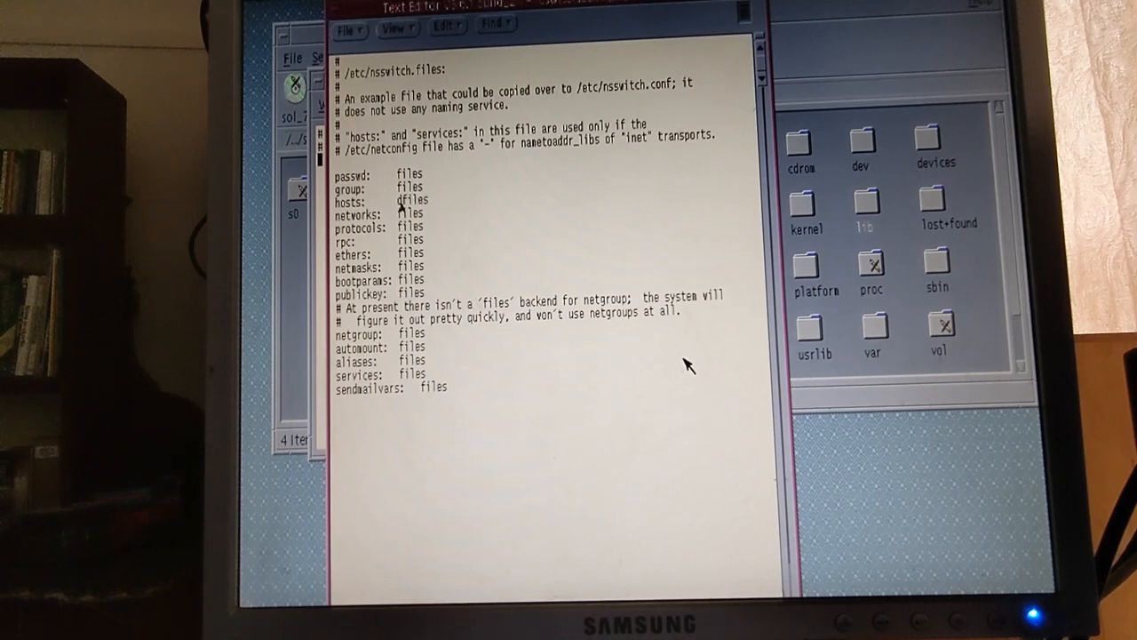
pyautogui.write('dns')
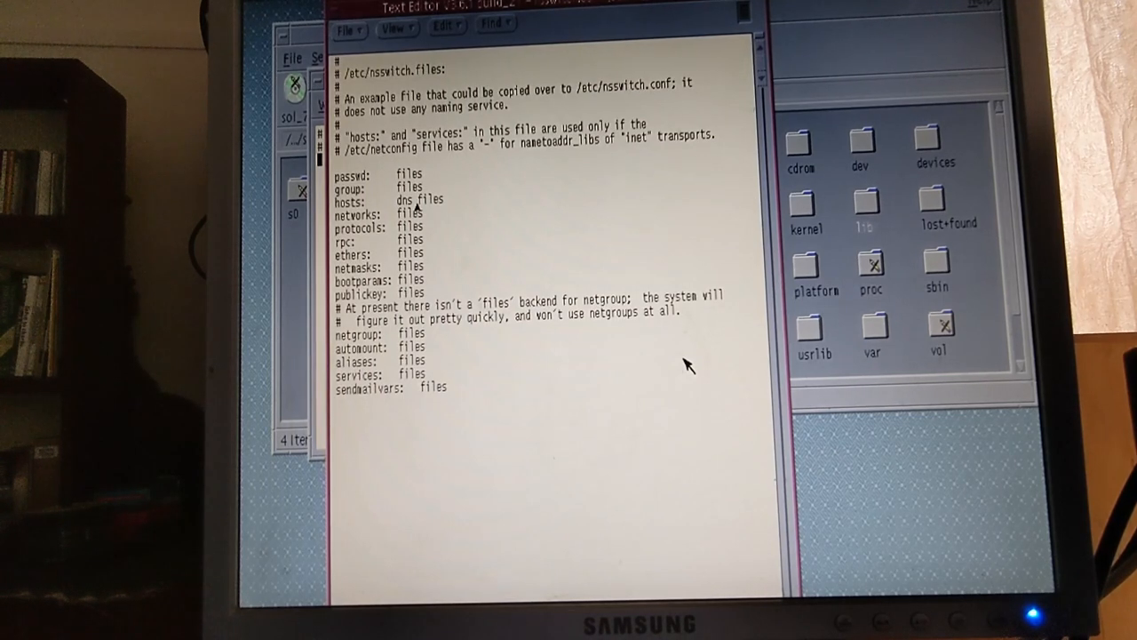
pyautogui.write('[NOT')
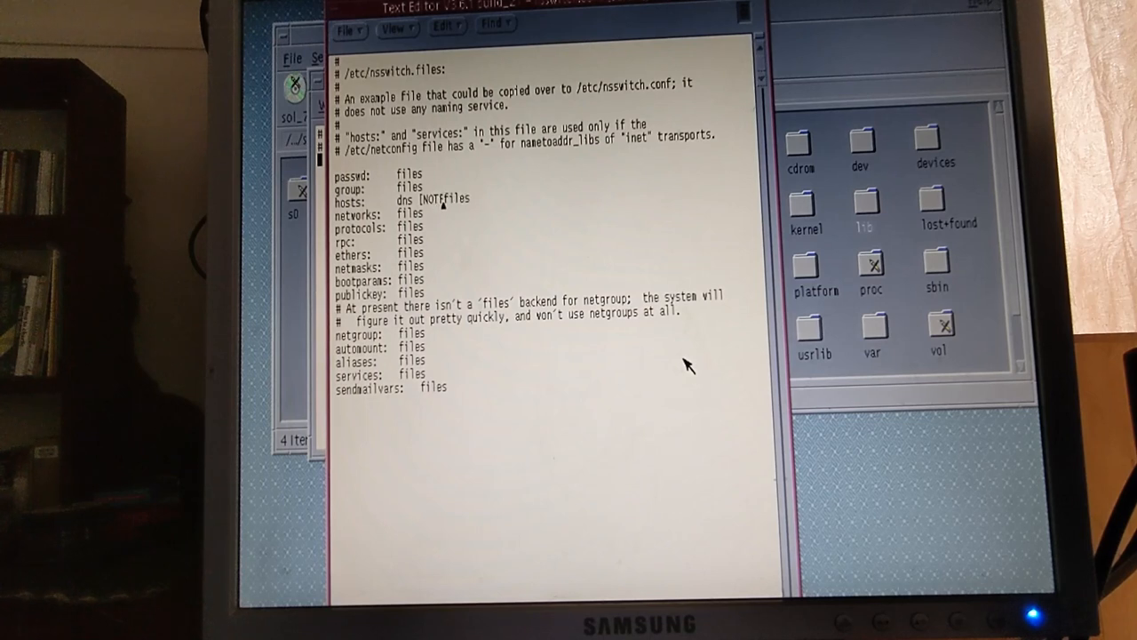
pyautogui.write('FOUND')
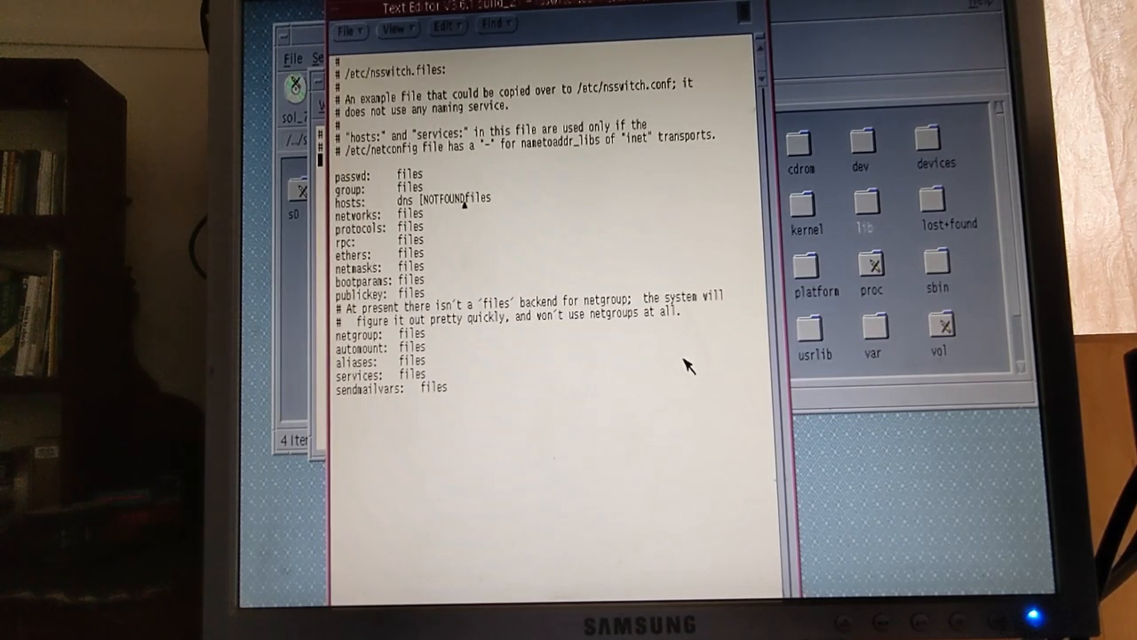
pyautogui.write('=return')
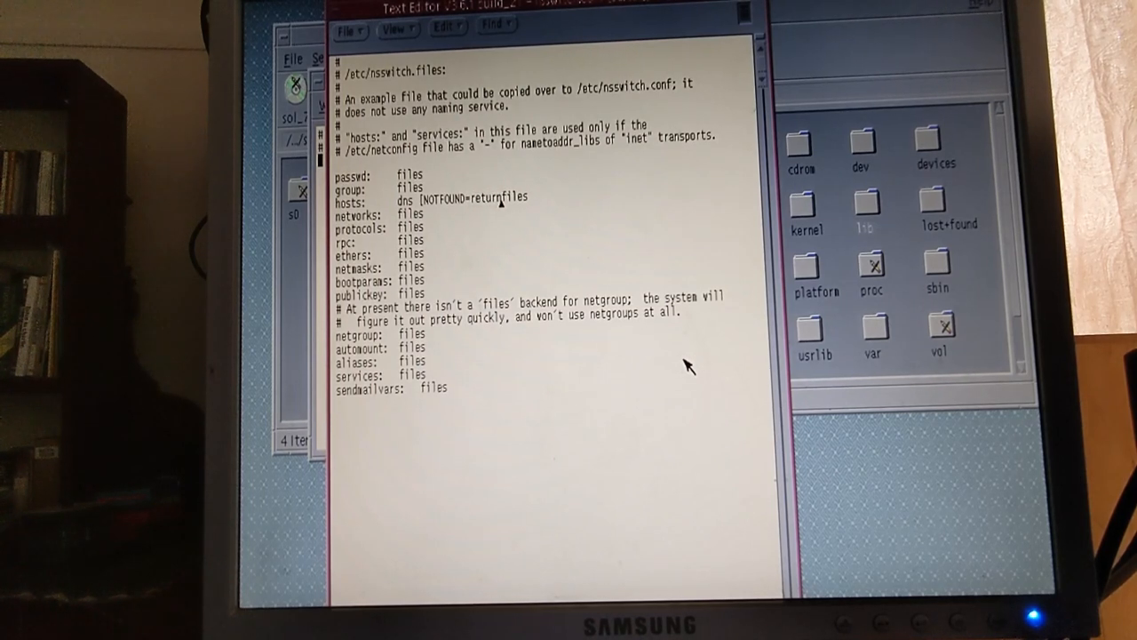
pyautogui.write(']')
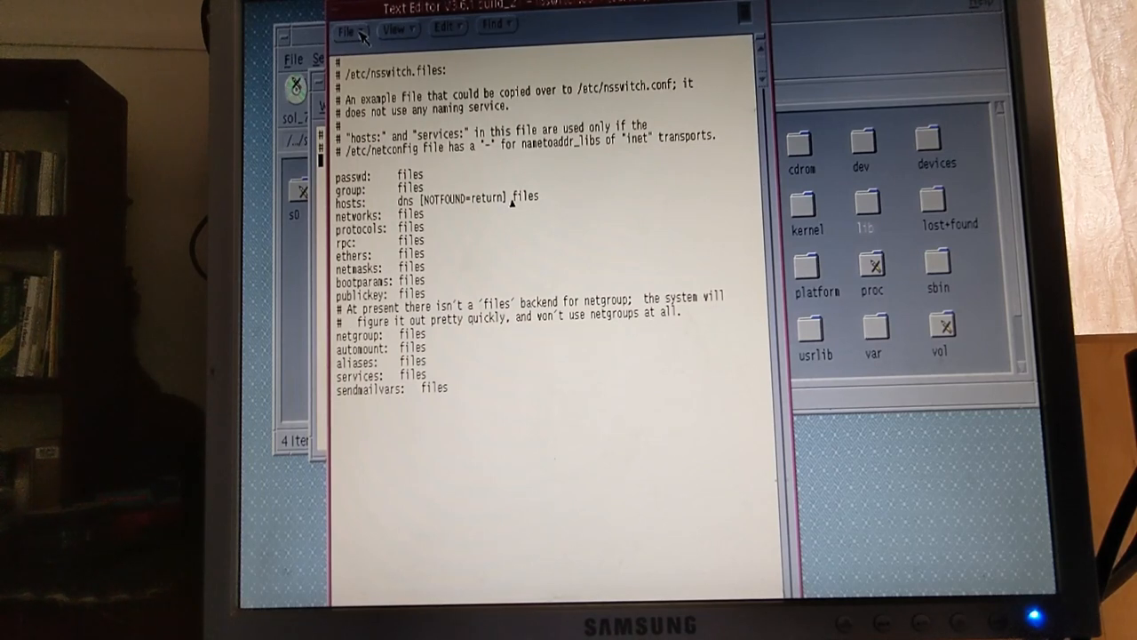
# Save nsswitch.conf via File > Save and close Text Editor from its window menu.
pyautogui.click(350, 32)
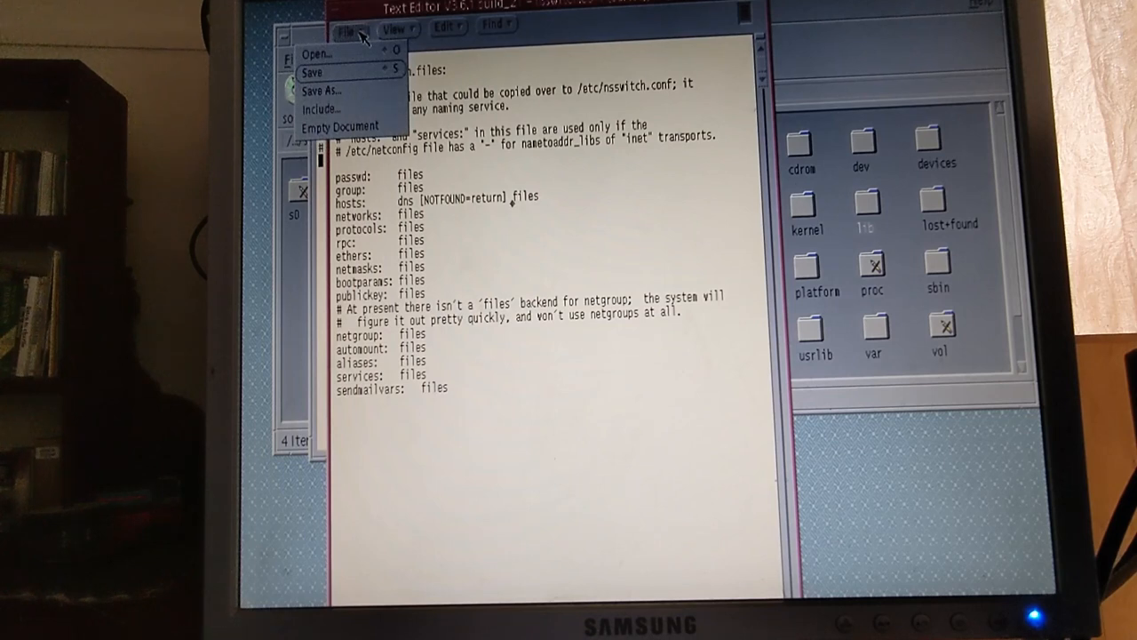
pyautogui.click(329, 73)
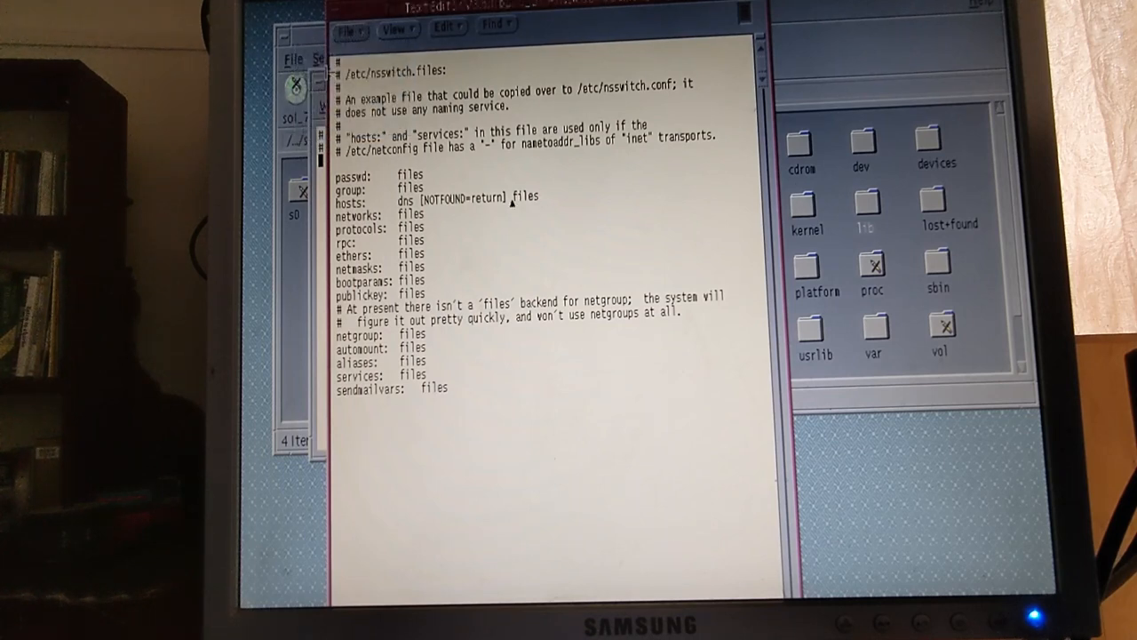
pyautogui.click(347, 32)
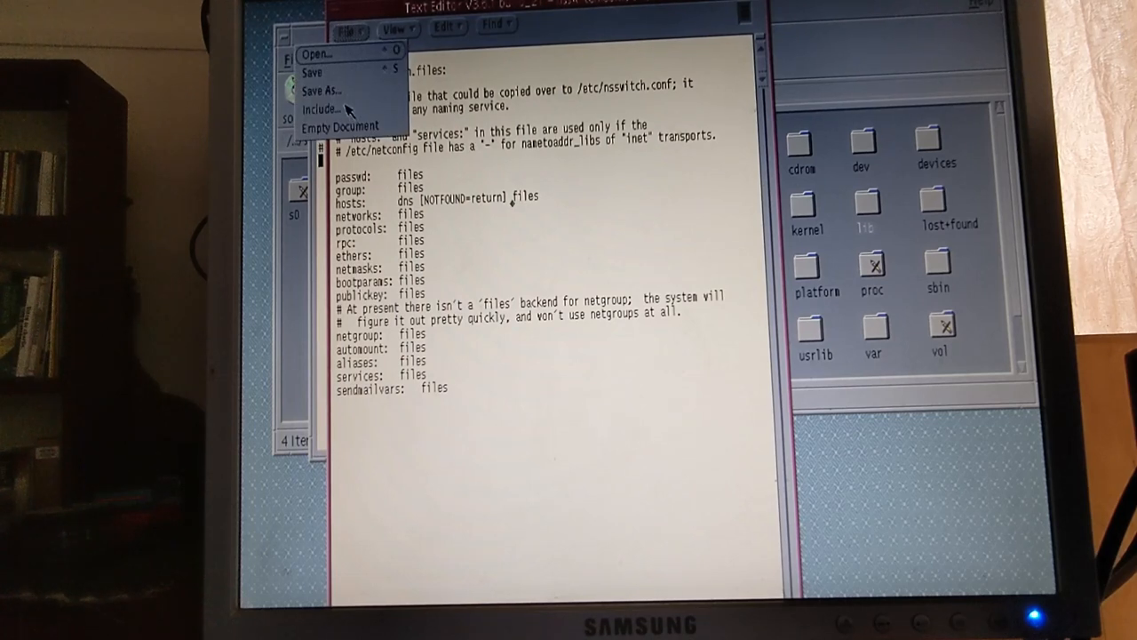
pyautogui.click(339, 15)
pyautogui.click(339, 14)
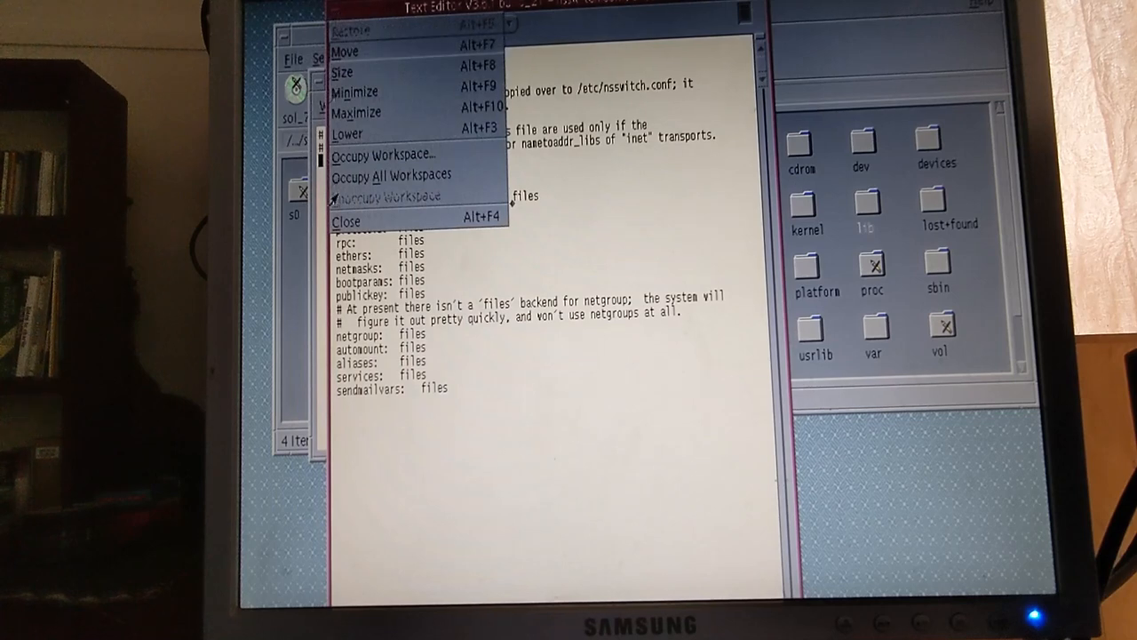
pyautogui.click(346, 222)
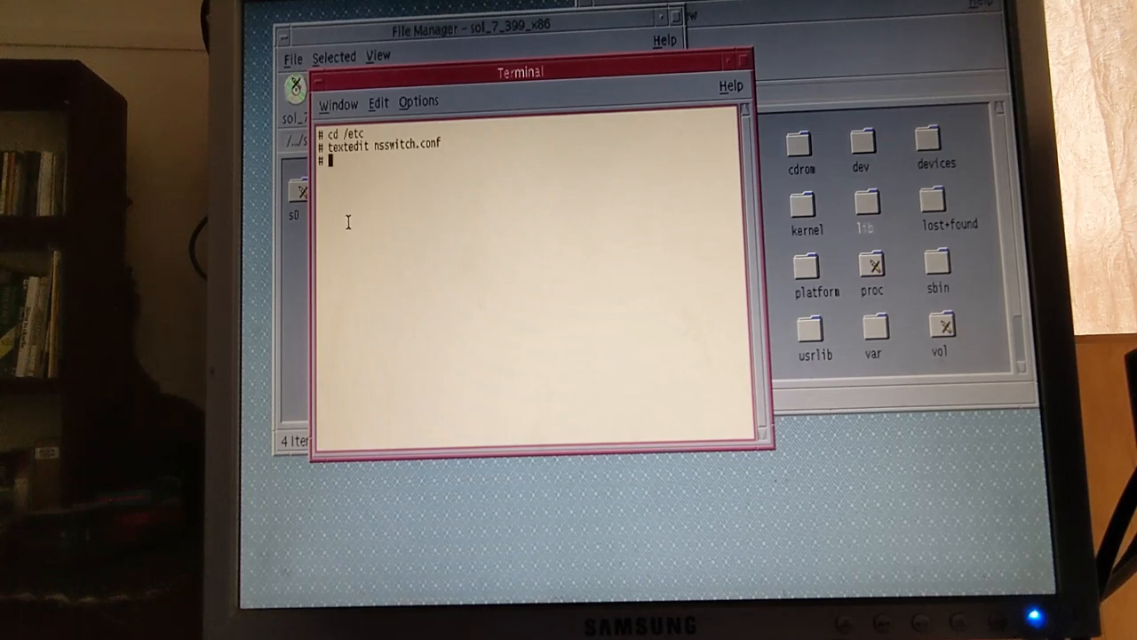
pyautogui.write('text')
pyautogui.write('edit')
# Run textedit defaultrouter and confirm creating the new /etc/defaultrouter file.
pyautogui.press('BackSpace')
pyautogui.write('aul')
pyautogui.write('t')
pyautogui.write('ro')
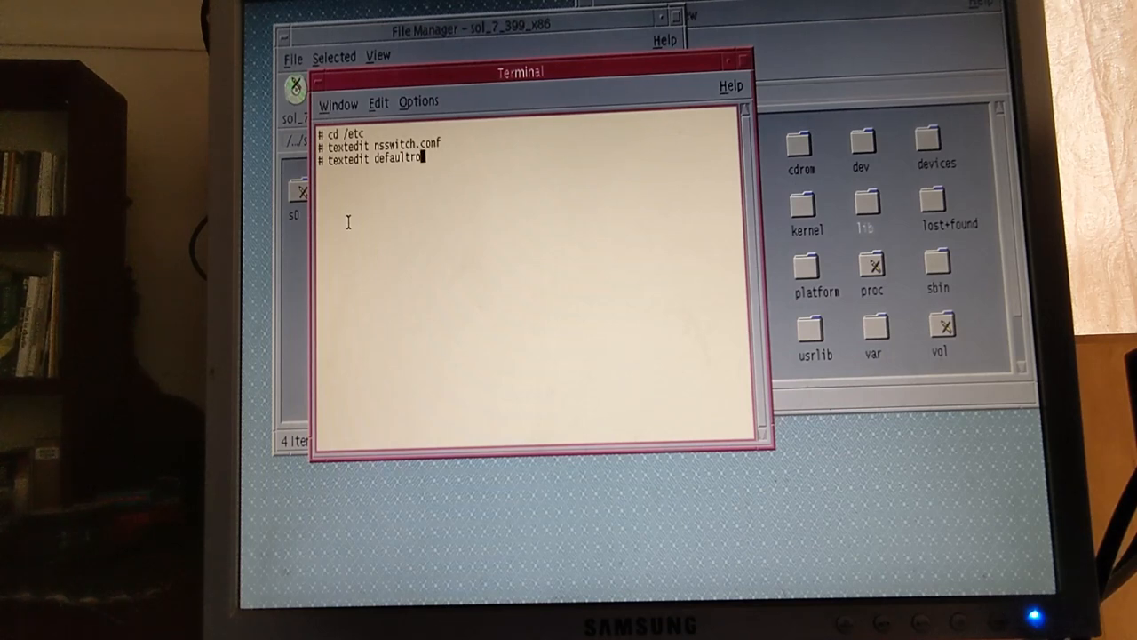
pyautogui.write('uter')
pyautogui.press('Return')
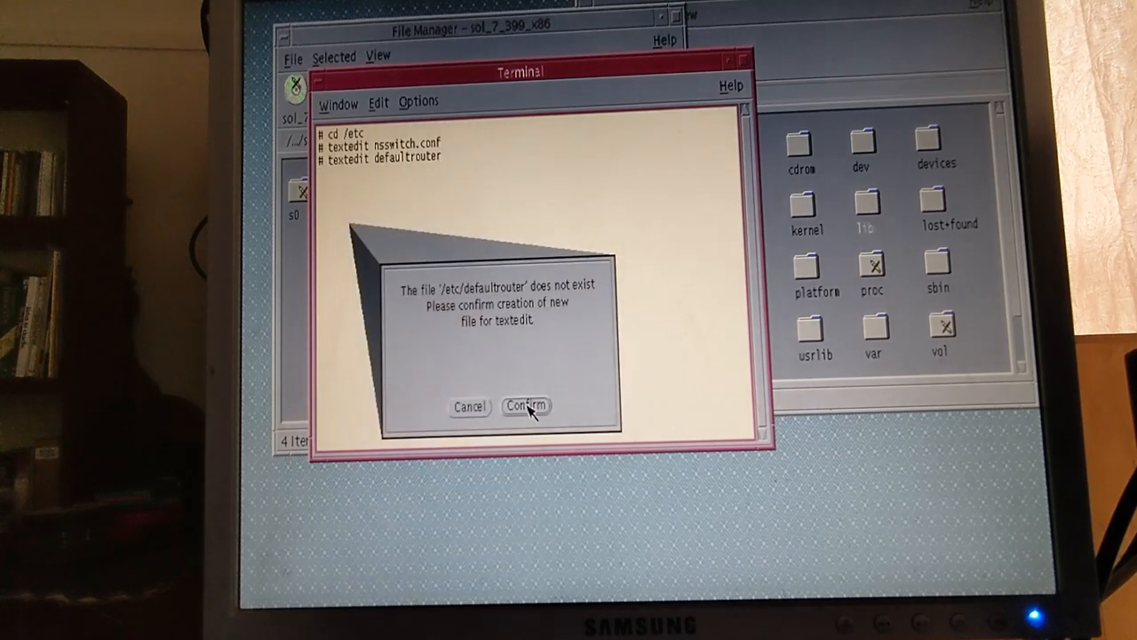
pyautogui.click(530, 408)
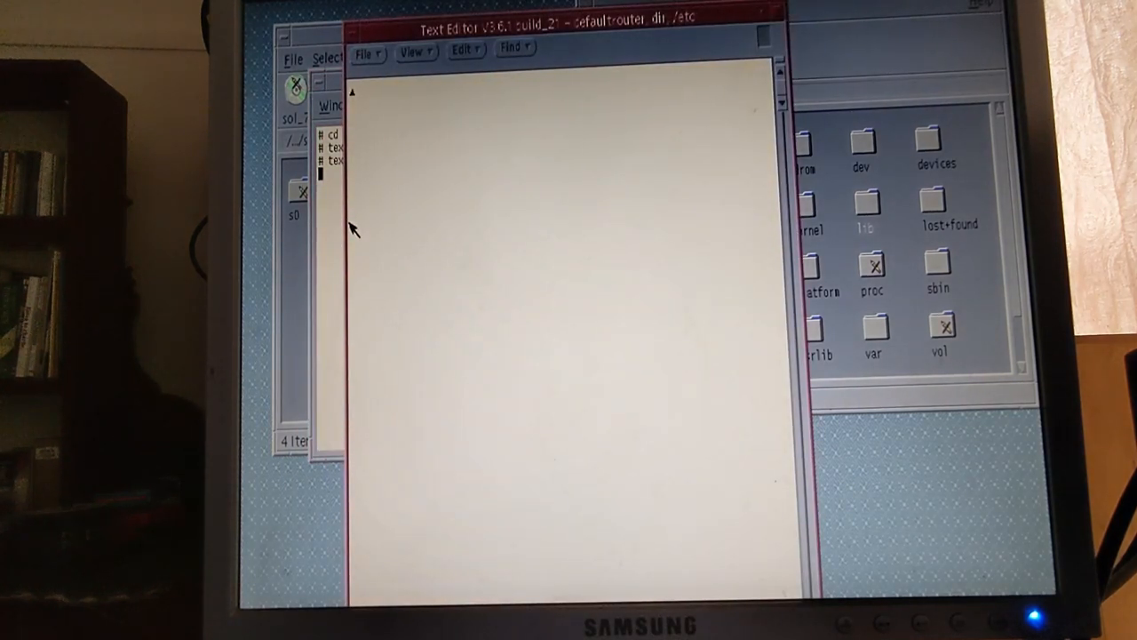
pyautogui.write('192')
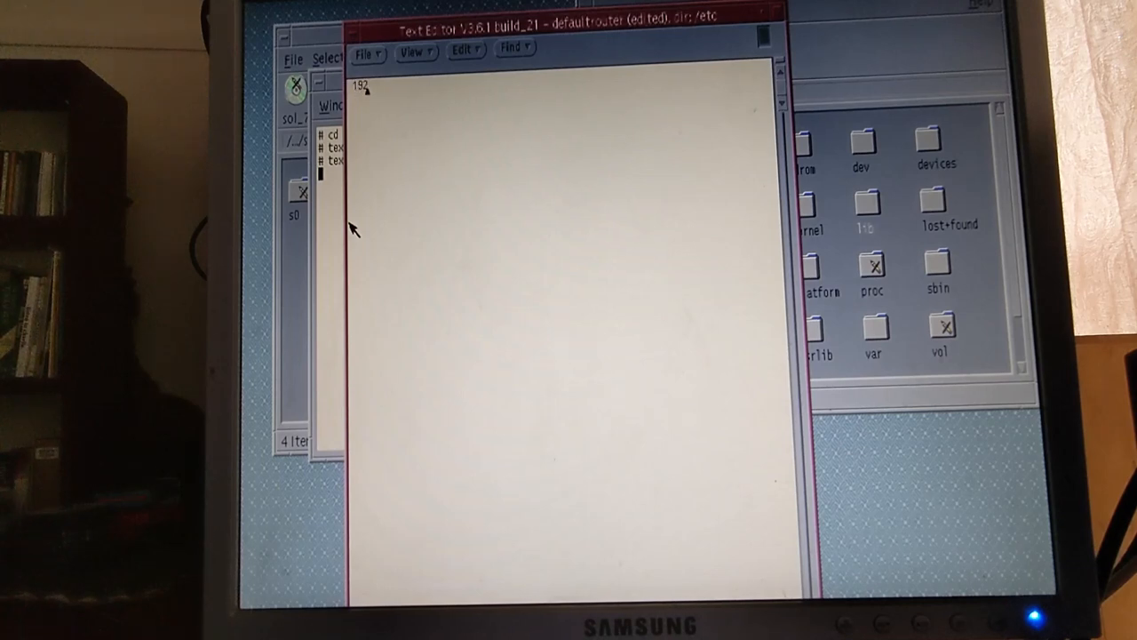
pyautogui.write('.168.1.')
pyautogui.write('1')
# Save defaultrouter containing 192.168.1.1 and close the editor window.
pyautogui.click(380, 57)
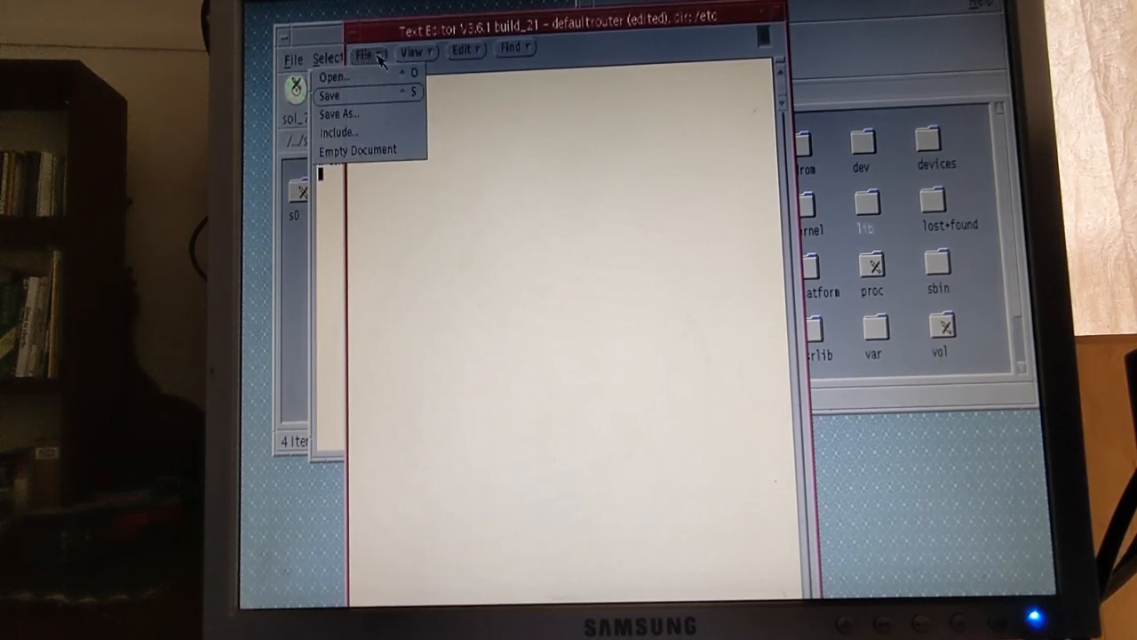
pyautogui.click(338, 98)
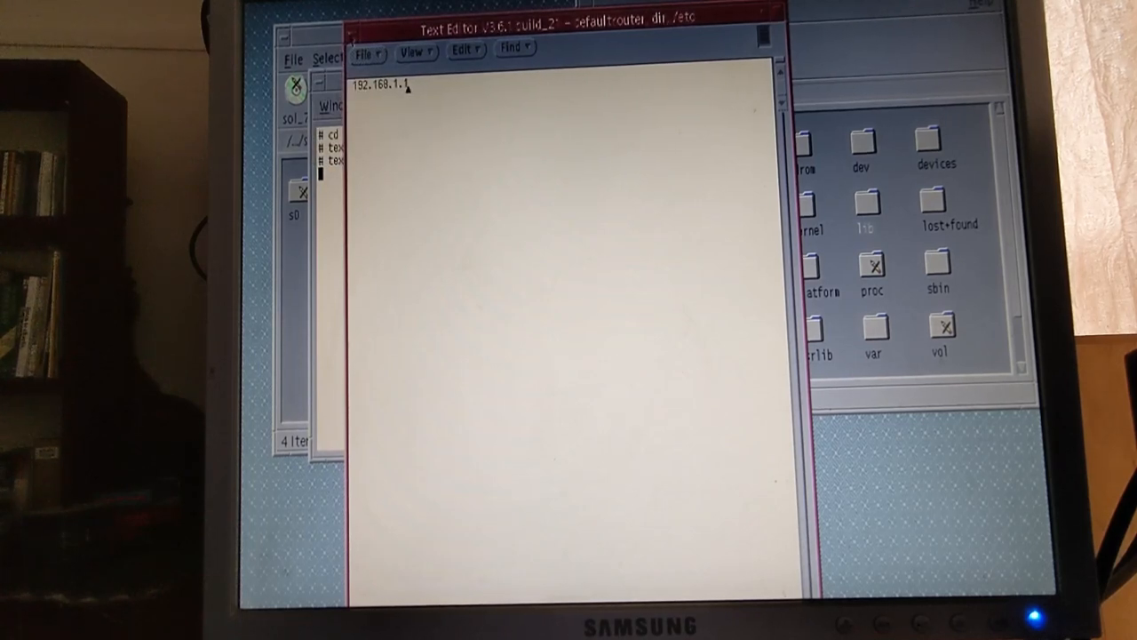
pyautogui.click(351, 38)
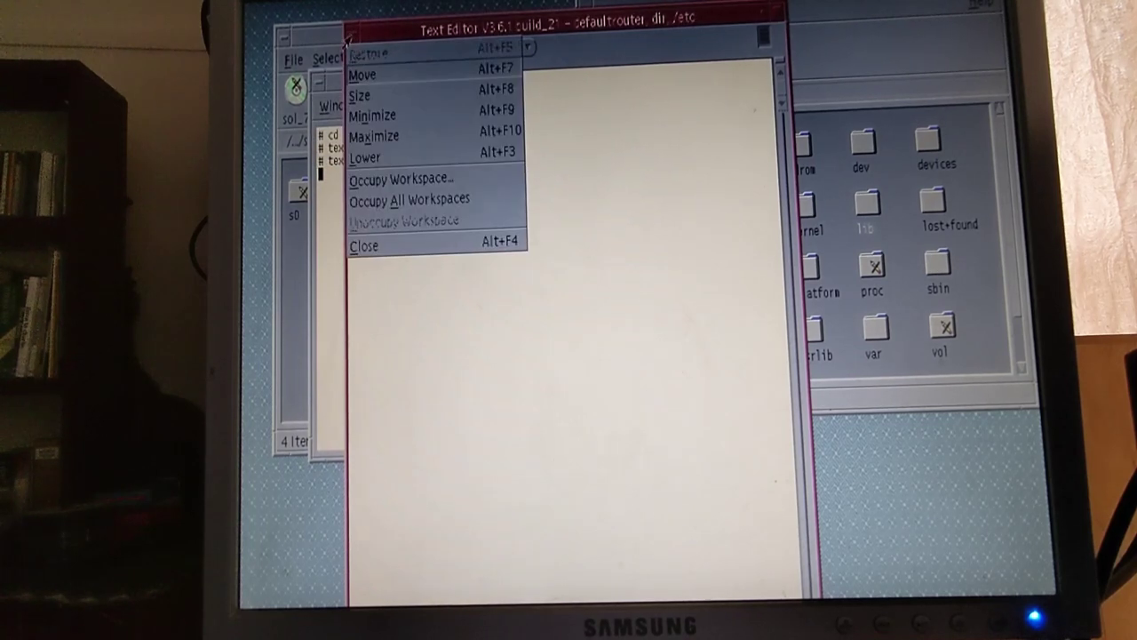
pyautogui.click(364, 246)
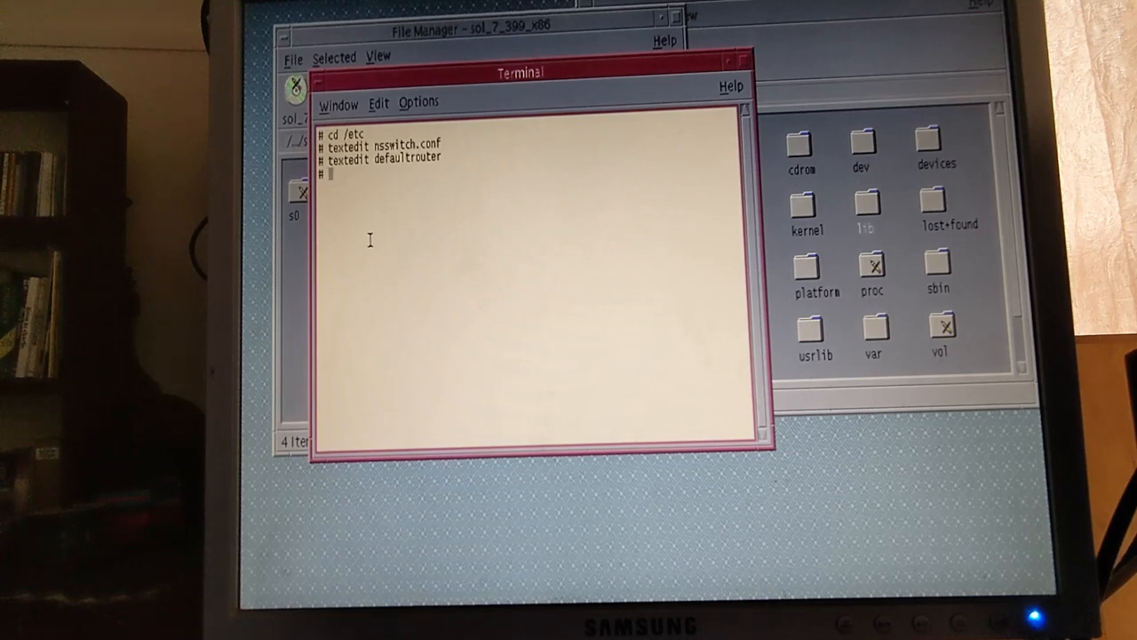
pyautogui.write('xtedit ')
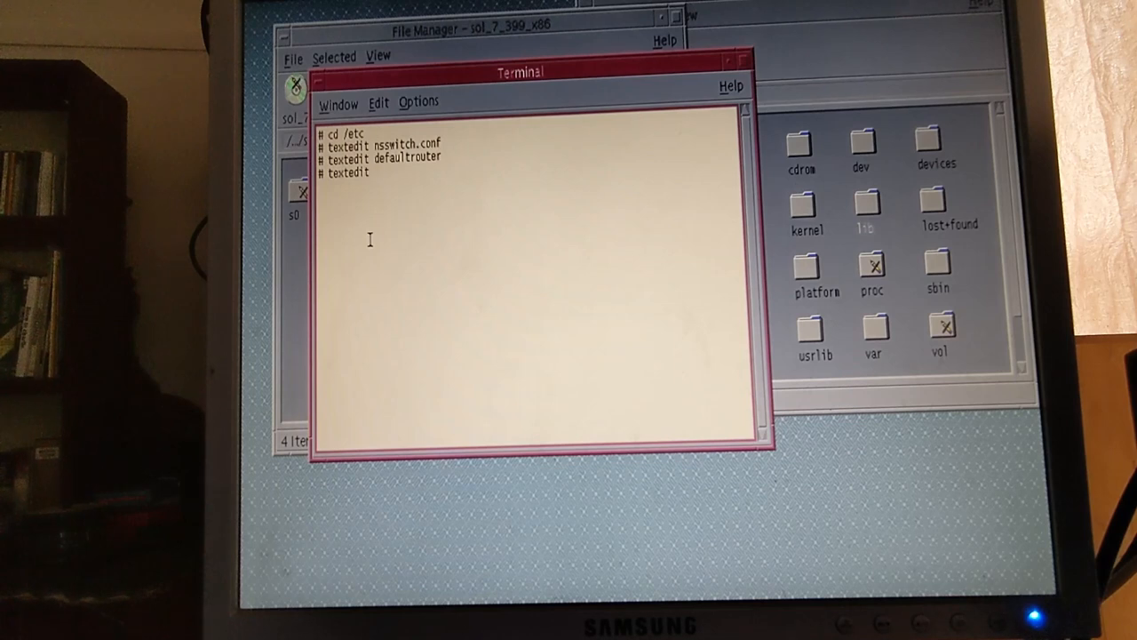
pyautogui.write('resolv.conf')
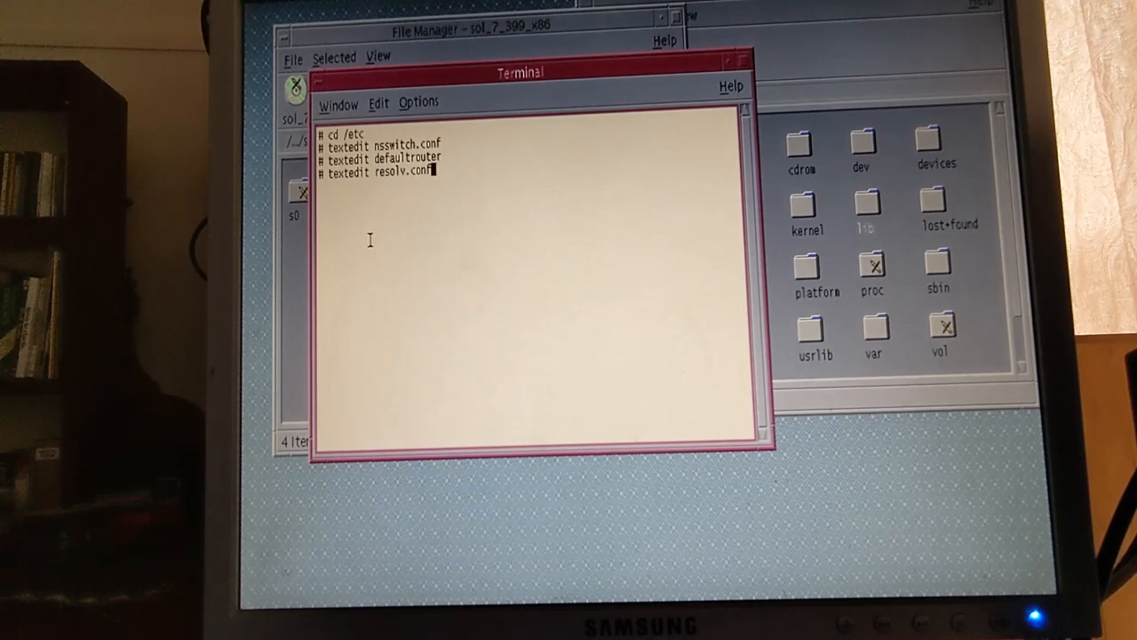
# Run textedit resolv.conf to start editing the not-yet-existing file.
pyautogui.press('Return')
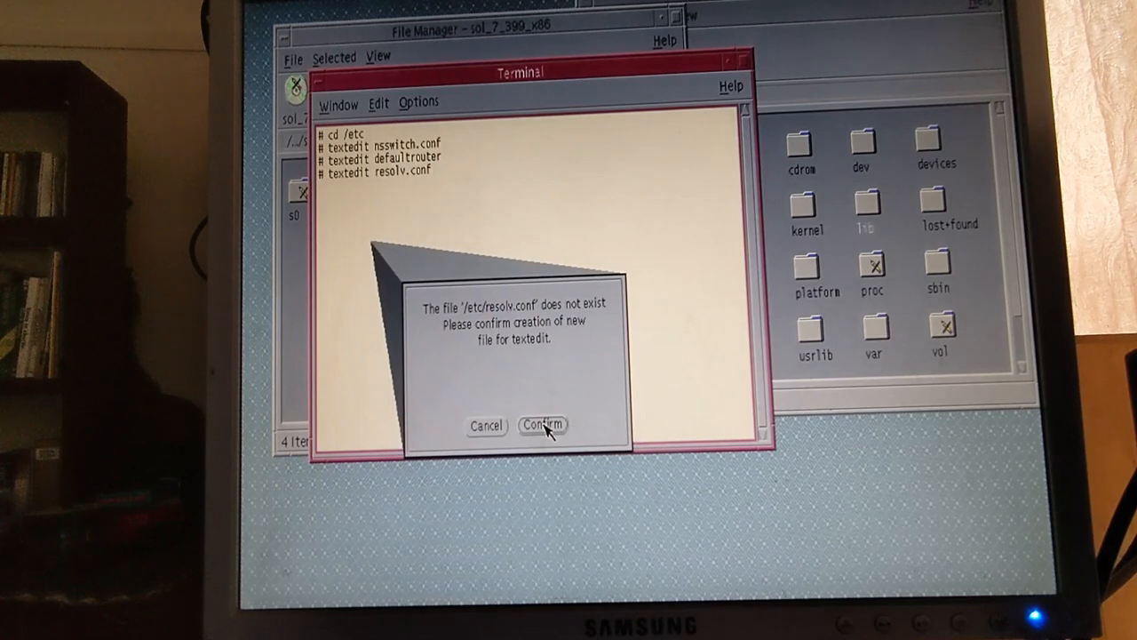
# Confirm creating resolv.conf and enter domain mshome.net with nameservers 8.8.8.8 and 1.1.1.1.
pyautogui.click(545, 426)
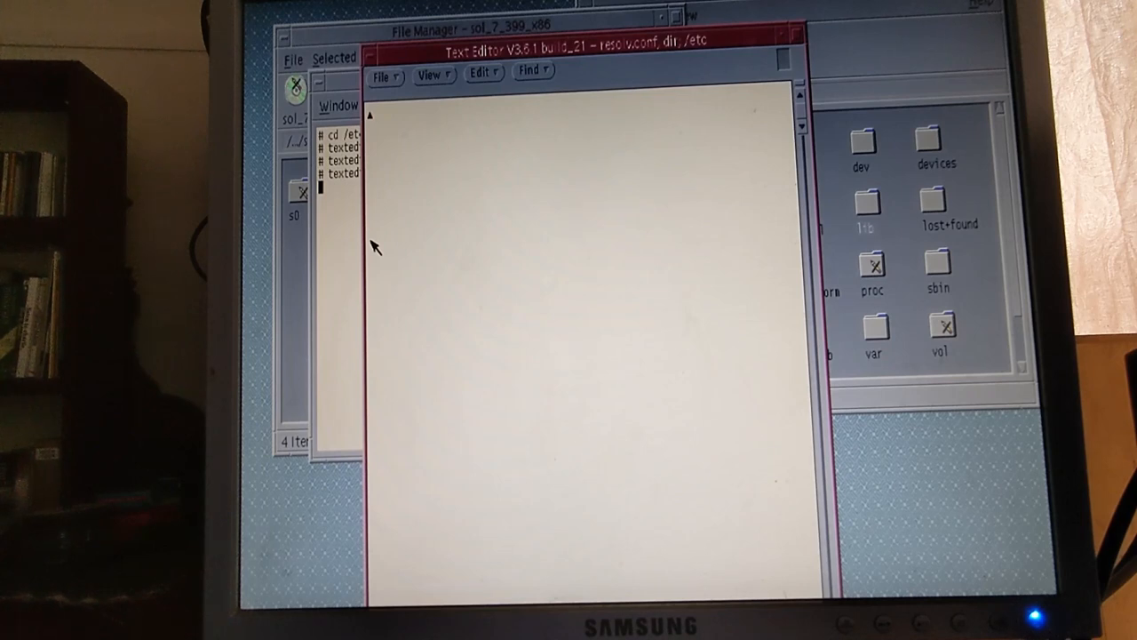
pyautogui.write('dom')
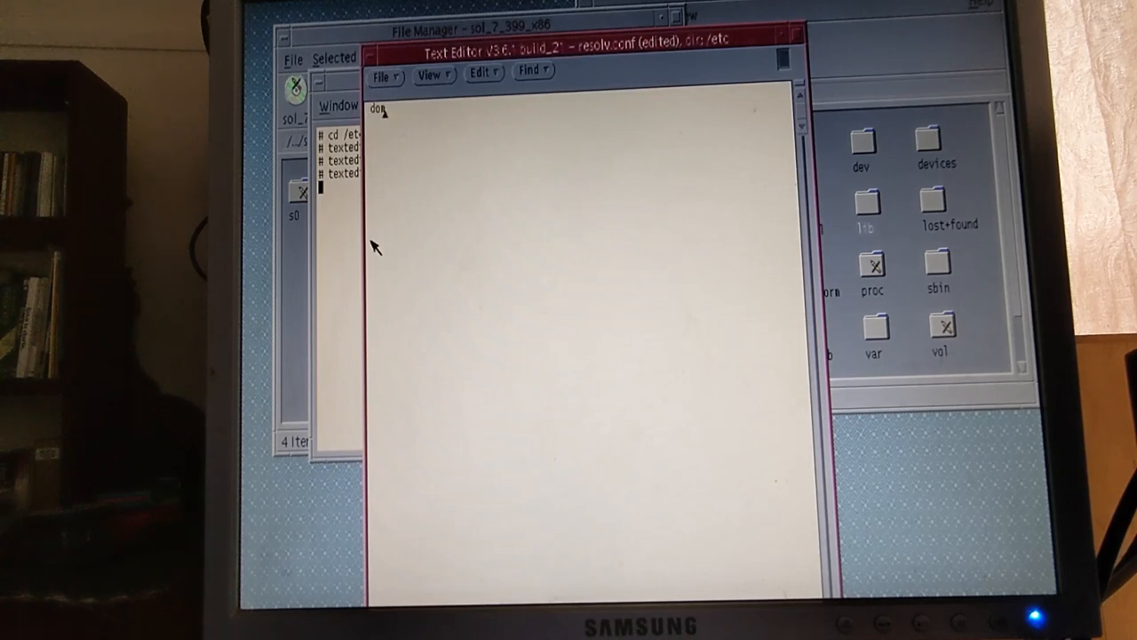
pyautogui.write('ain ')
pyautogui.write('mshome')
pyautogui.write('.net')
pyautogui.press('Return')
pyautogui.write('names')
pyautogui.press('BackSpace')
pyautogui.write('server 1.1')
pyautogui.press('BackSpace')
pyautogui.press('BackSpace')
pyautogui.press('BackSpace')
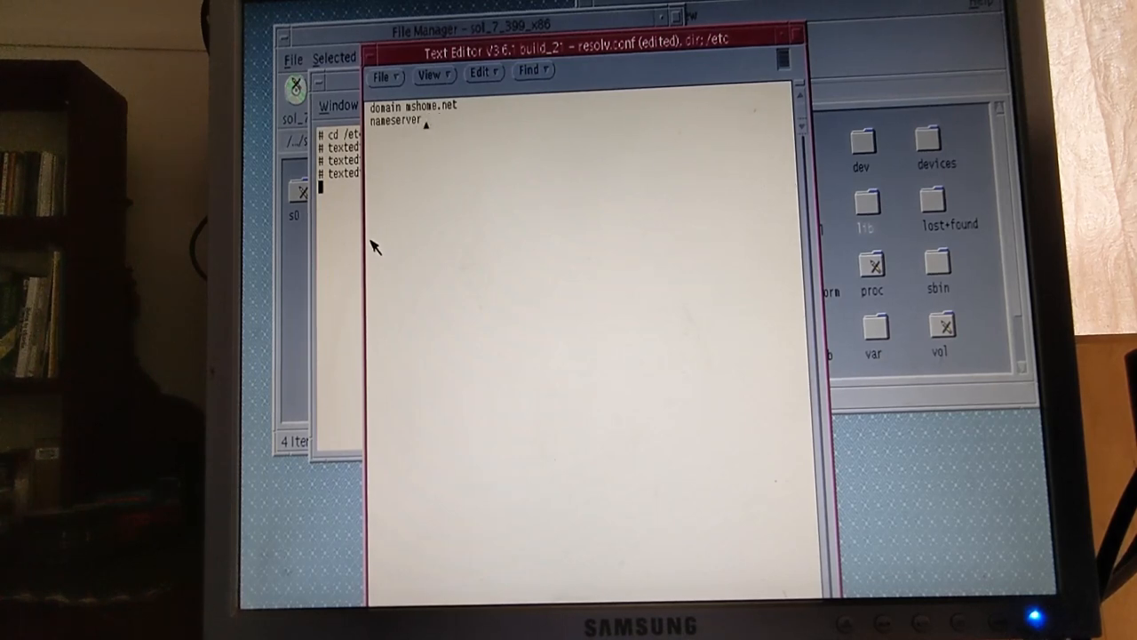
pyautogui.write('8.8.8.8')
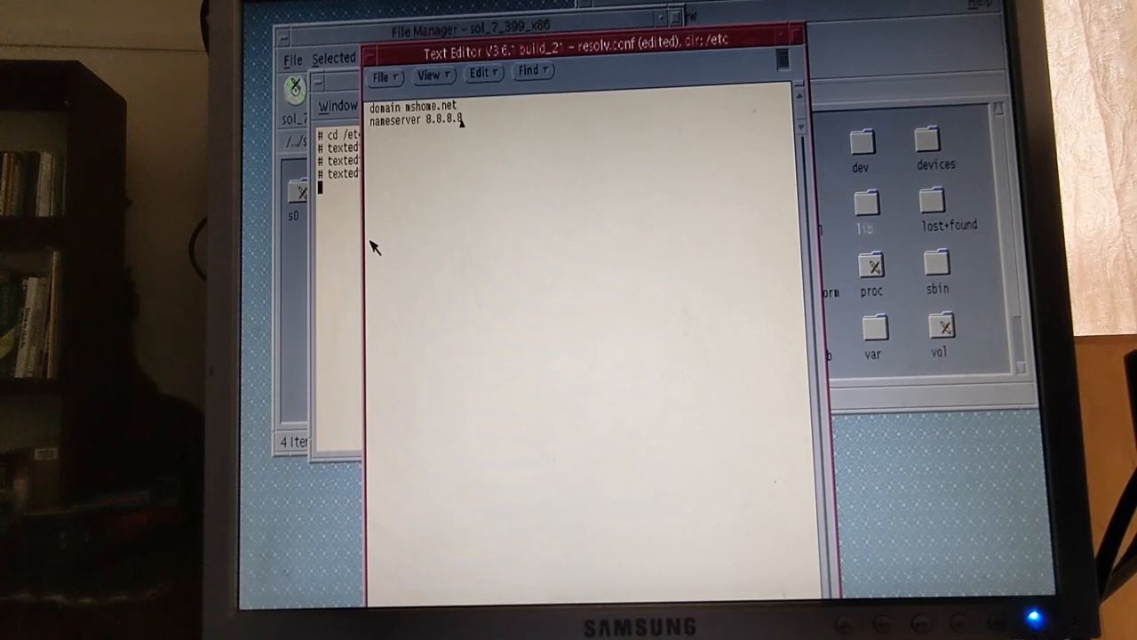
pyautogui.press('Return')
pyautogui.write('nam')
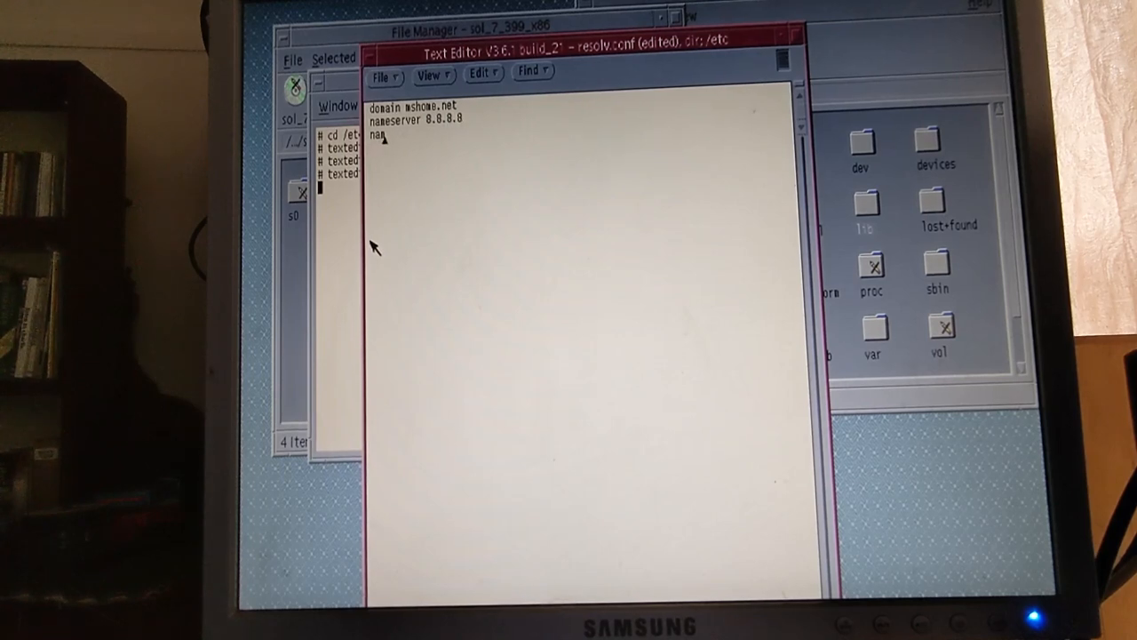
pyautogui.write('eserver 1.1.1.1')
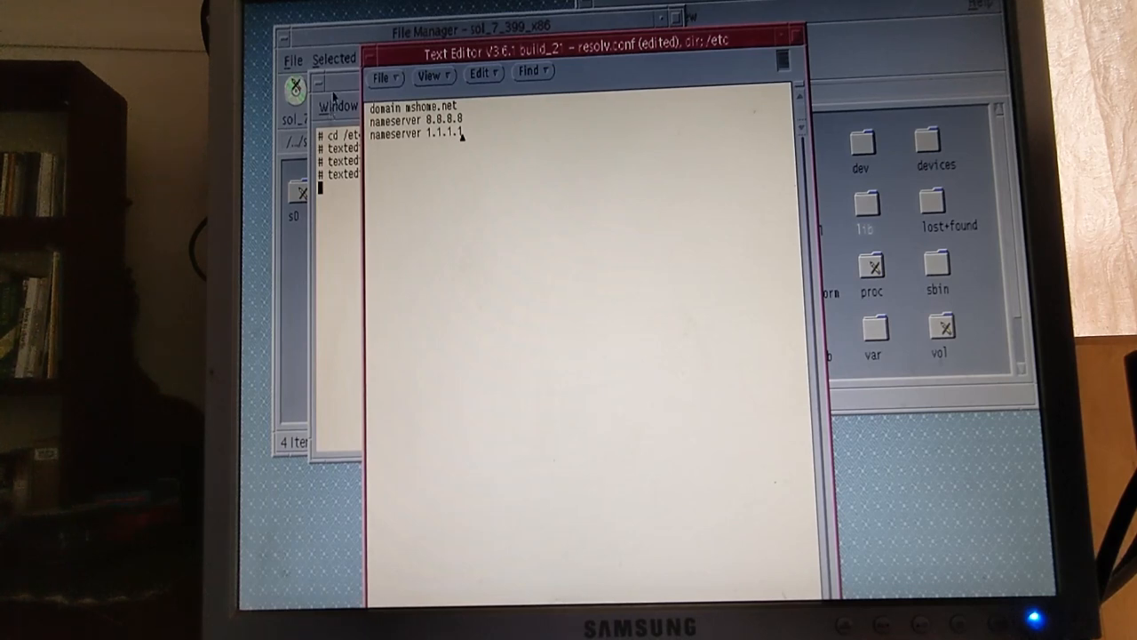
# Save resolv.conf and close the Text Editor window.
pyautogui.click(383, 79)
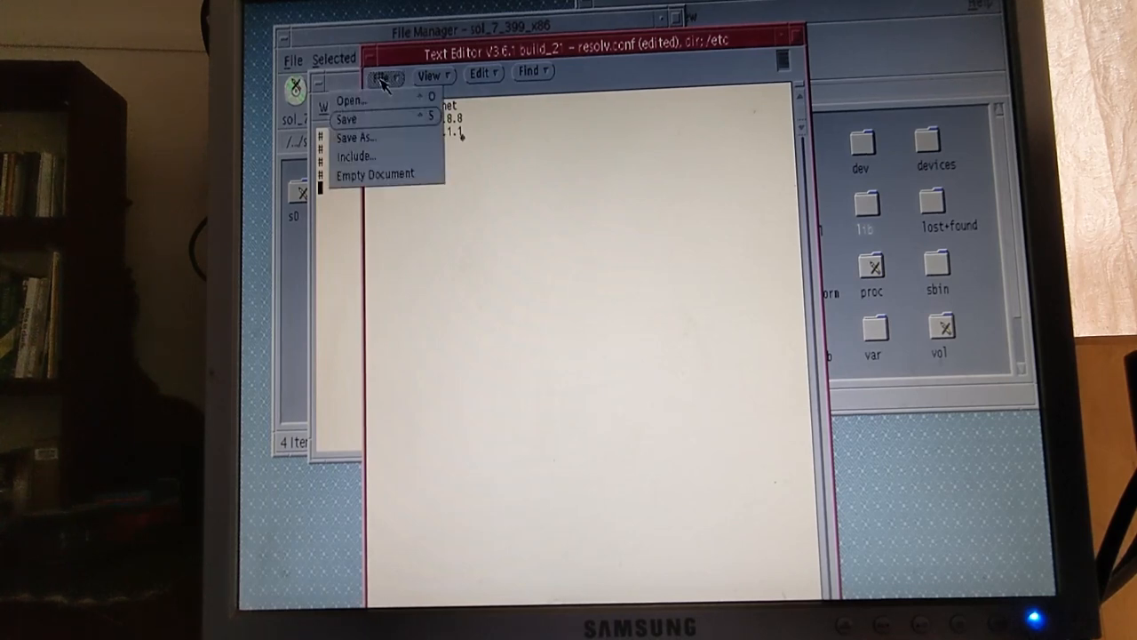
pyautogui.click(351, 119)
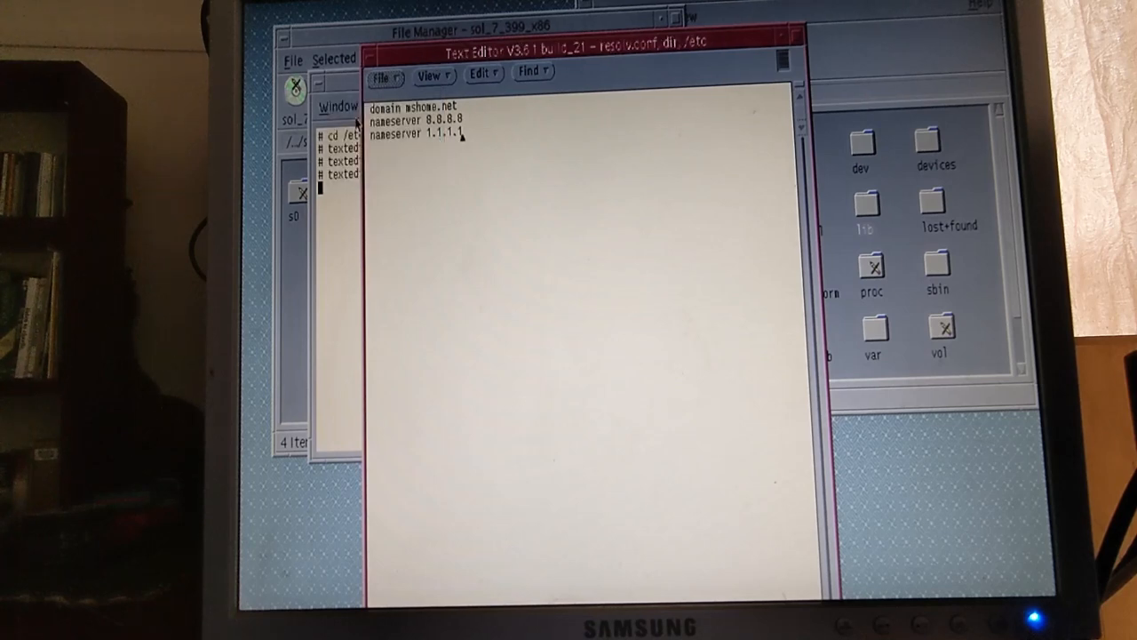
pyautogui.click(368, 63)
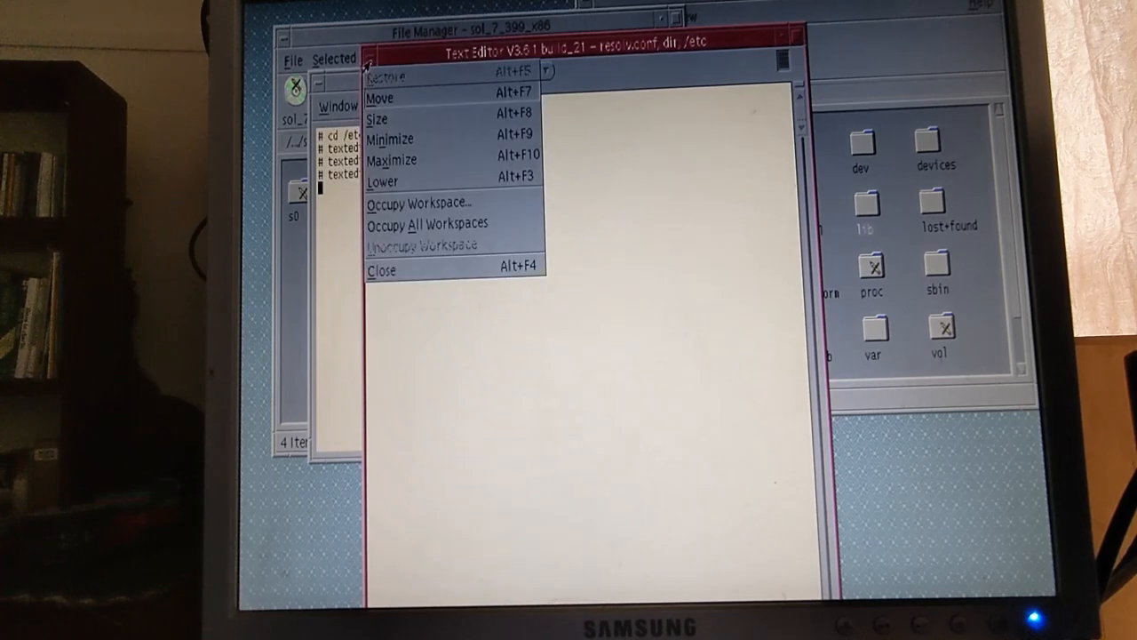
pyautogui.click(381, 270)
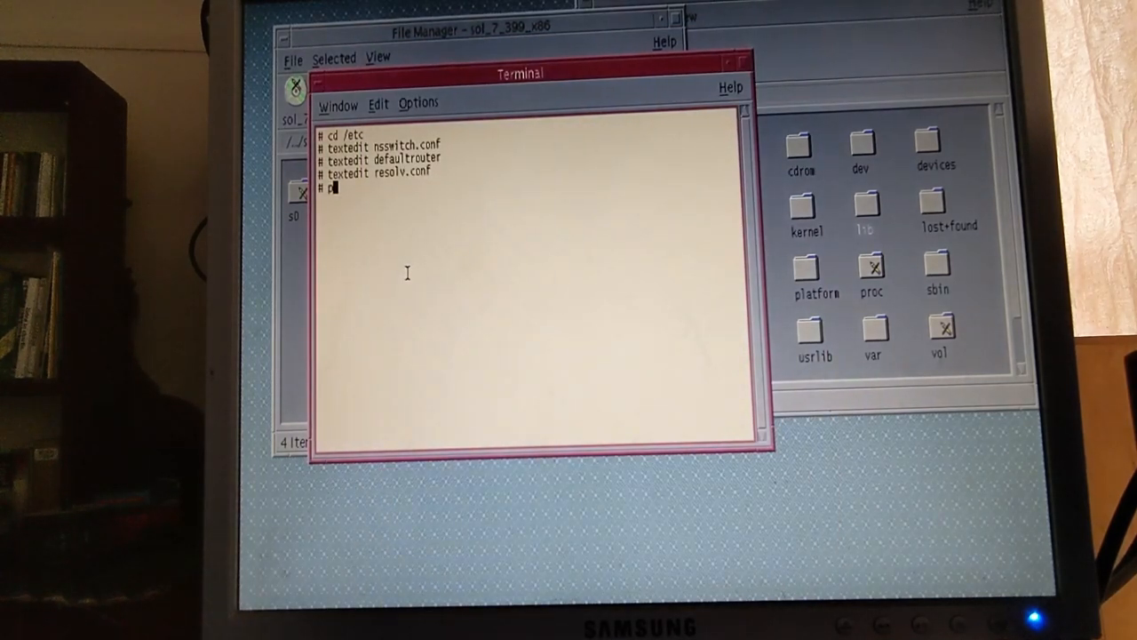
pyautogui.write('ping ')
pyautogui.write('google')
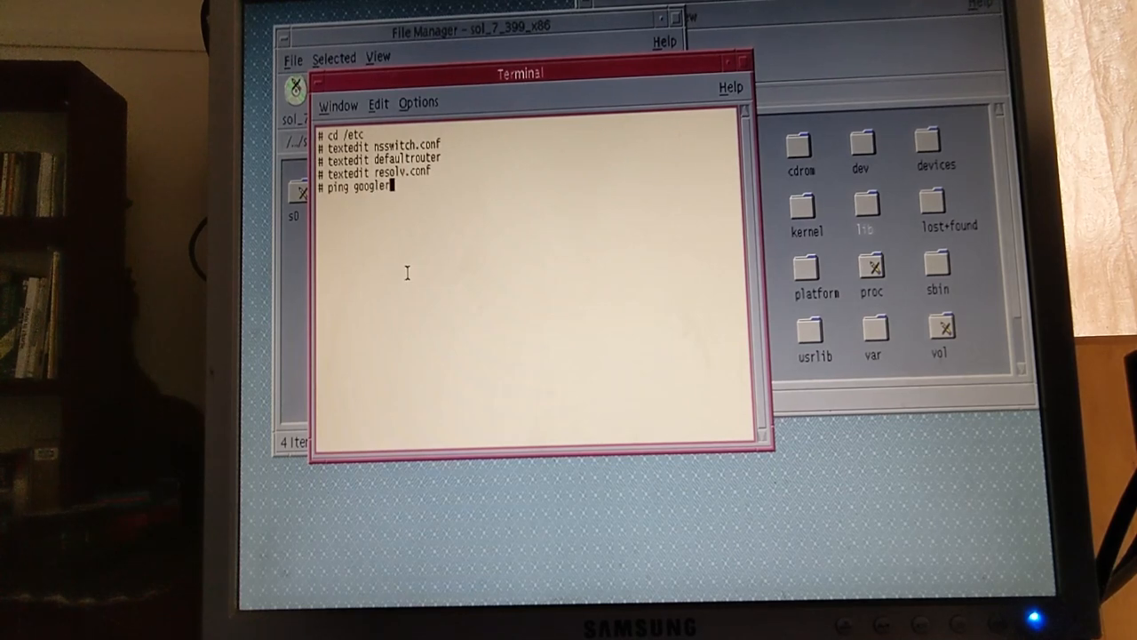
pyautogui.write('.com')
# Ping google.com and 8.8.8.8 (stopping each), then ping the router 192.168.1.1.
pyautogui.press('Return')
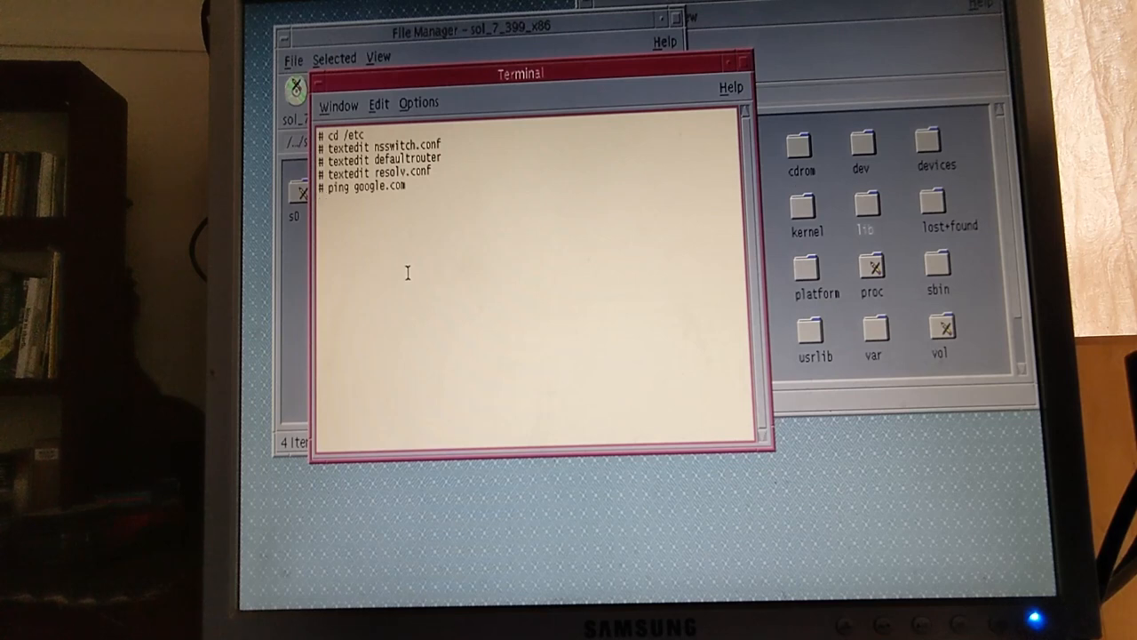
pyautogui.hotkey('ctrl', 'c')
pyautogui.press('Return')
pyautogui.press('Return')
pyautogui.write('ping 8.8.8.8')
pyautogui.press('Return')
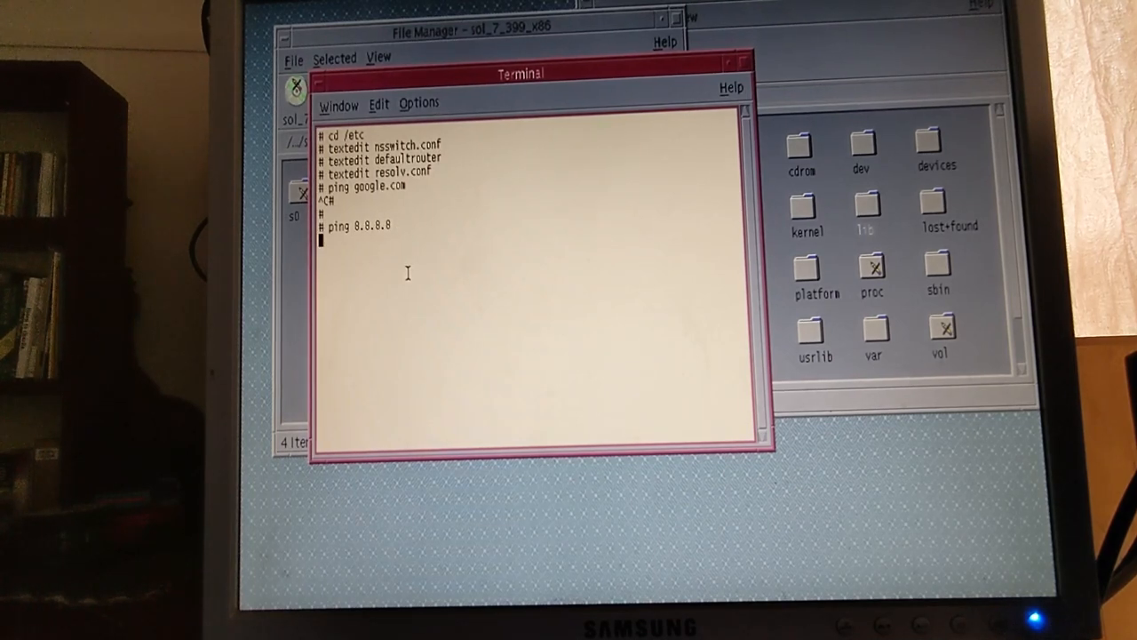
pyautogui.hotkey('ctrl', 'c')
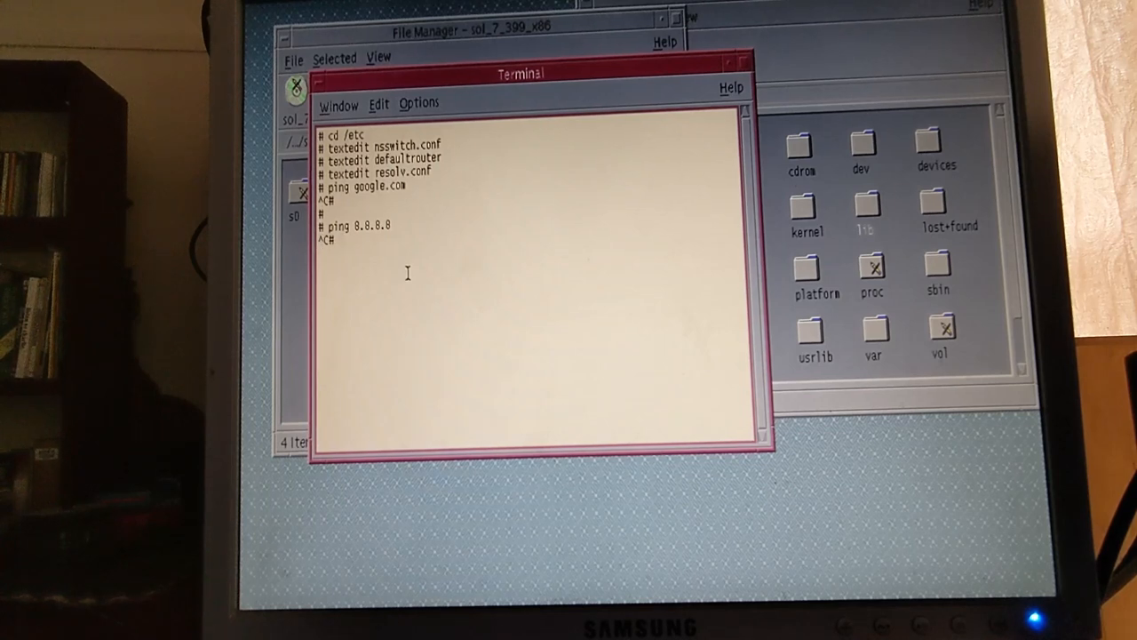
pyautogui.write('ping 192.168.1.1')
pyautogui.press('Return')
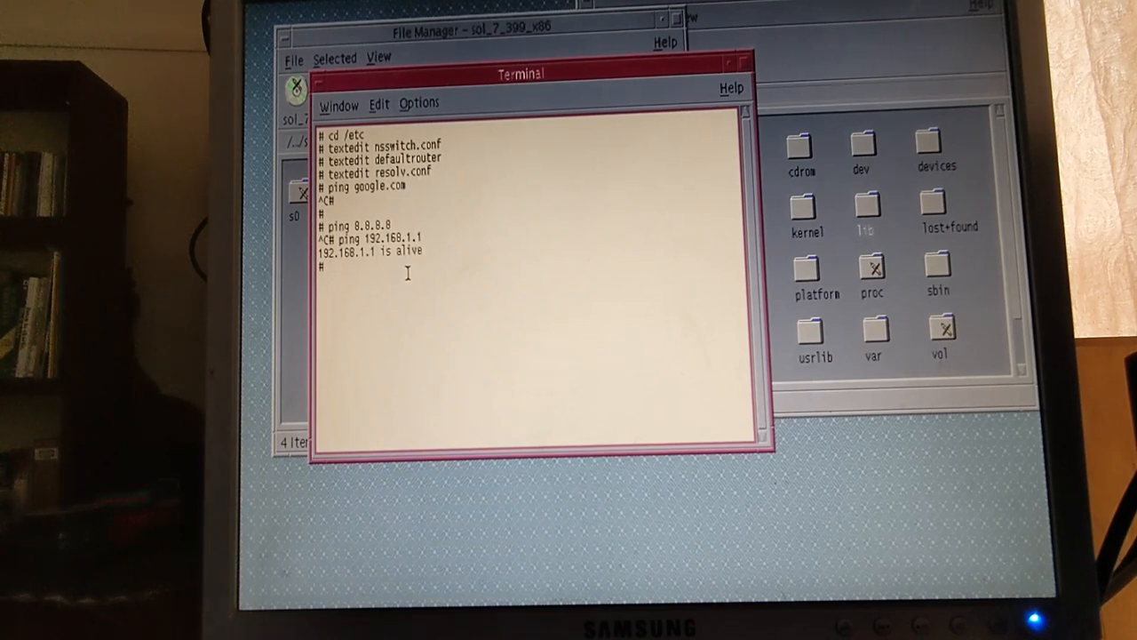
pyautogui.write('at ')
pyautogui.write('defaultrouter')
# Cat defaultrouter and nsswitch.conf to review settings, then reboot the system.
pyautogui.press('Return')
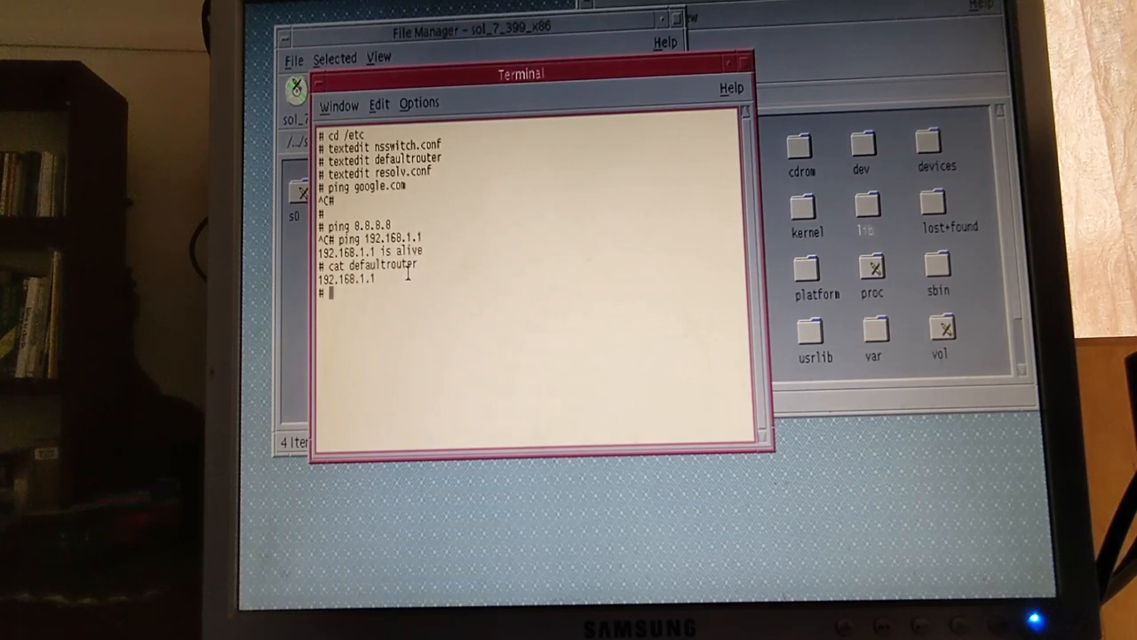
pyautogui.write('cat')
pyautogui.write(' r')
pyautogui.press('BackSpace')
pyautogui.write('nsswitch.conf')
pyautogui.press('Return')
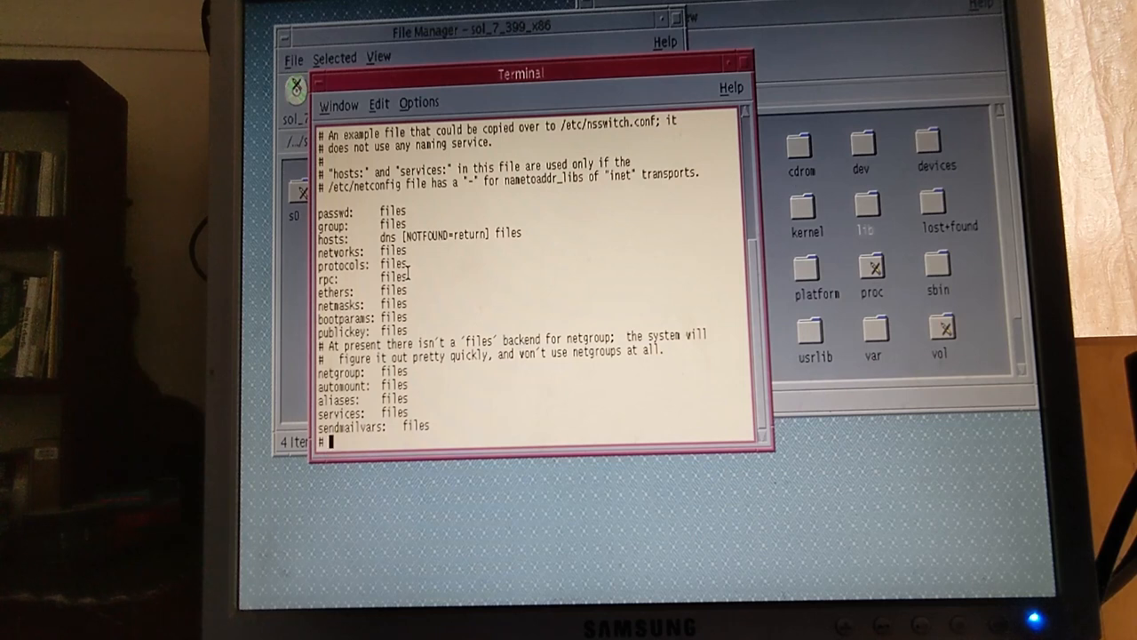
pyautogui.write('reboot')
pyautogui.press('Return')
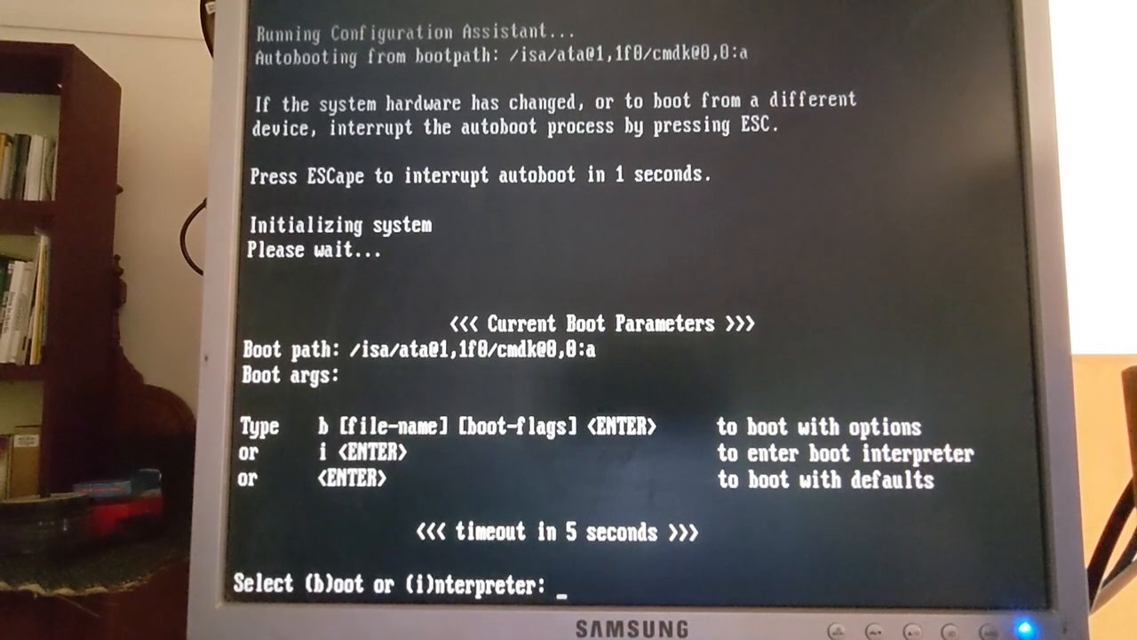
# Boot with default parameters and skip the window system configuration step.
pyautogui.press('Return')
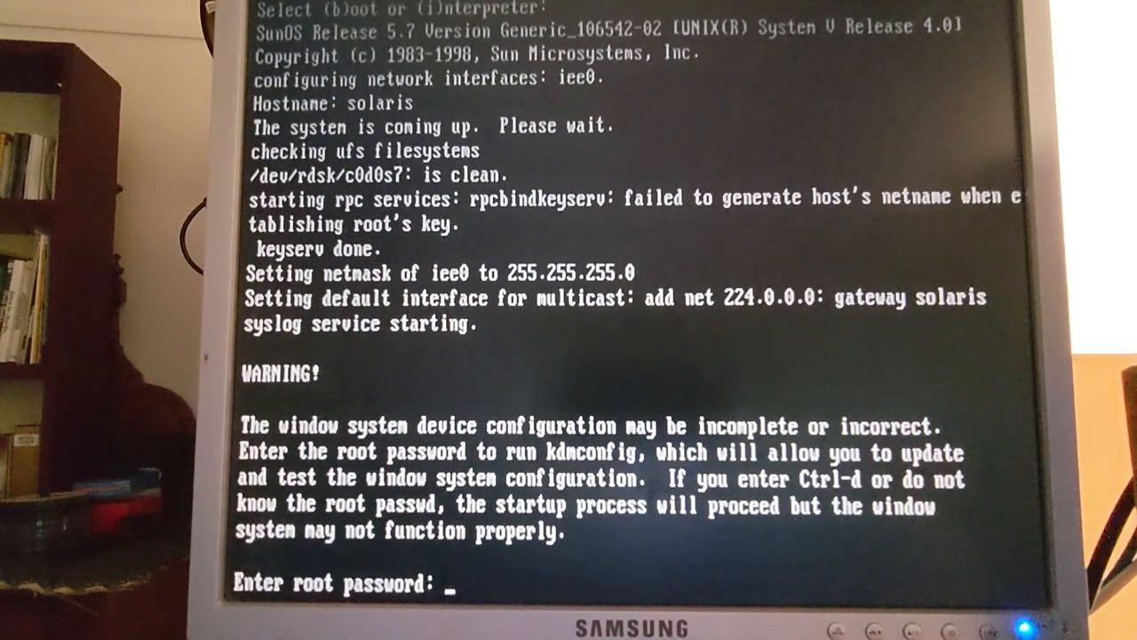
pyautogui.press('Return')
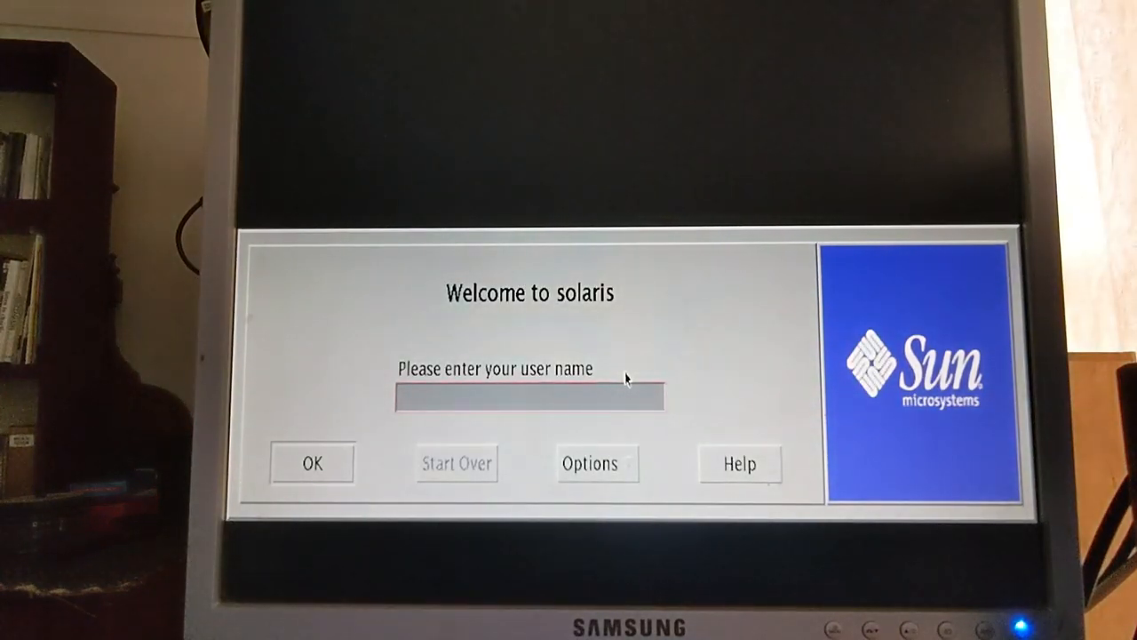
pyautogui.write('root')
# Submit the root user name to proceed to the password prompt.
pyautogui.press('Return')
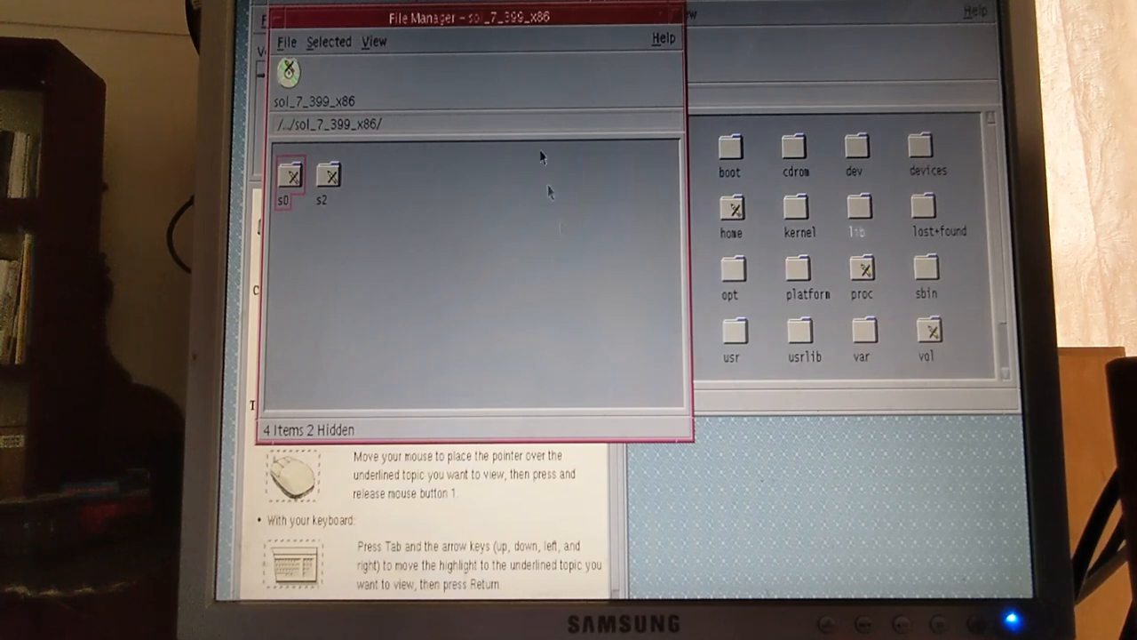
# Close the Help window and the small four-item File Manager window.
pyautogui.click(271, 7)
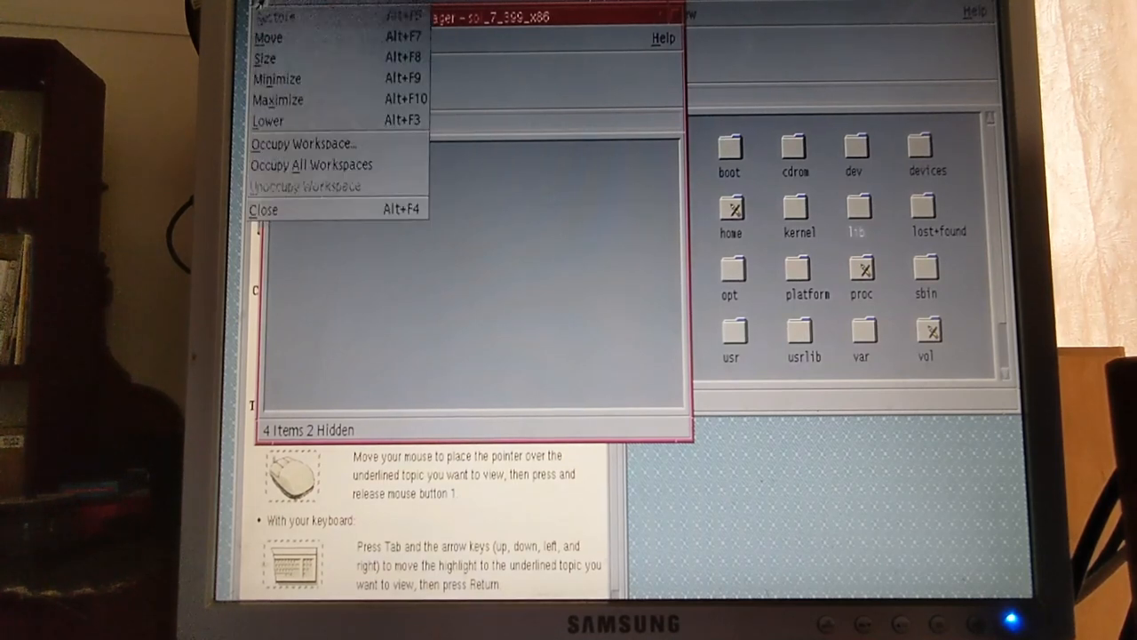
pyautogui.click(264, 210)
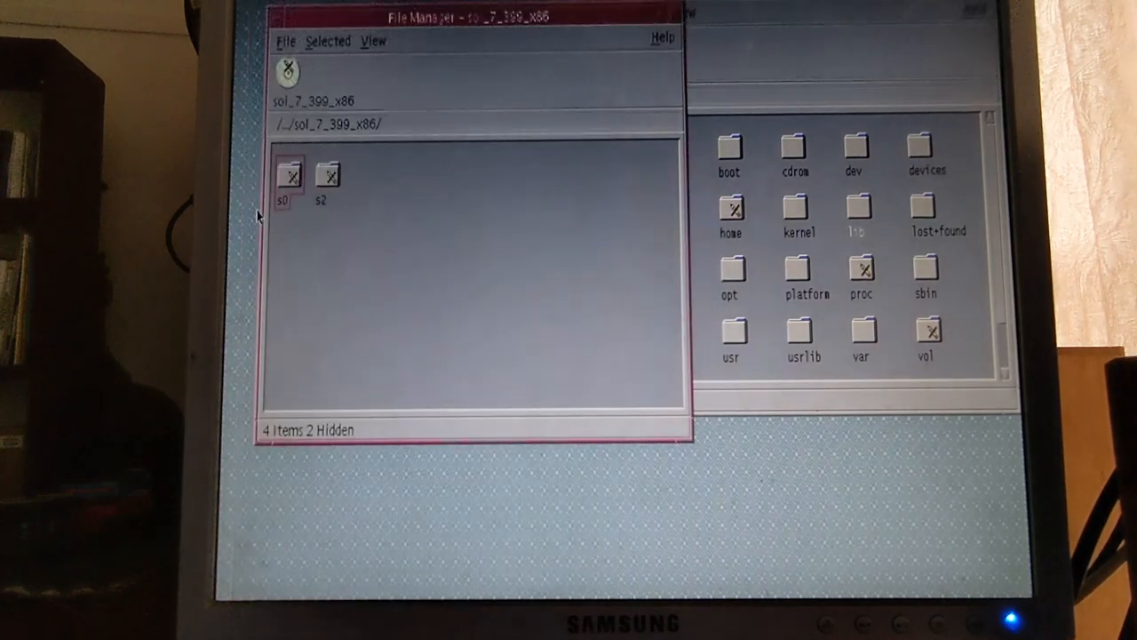
pyautogui.click(276, 18)
pyautogui.click(281, 234)
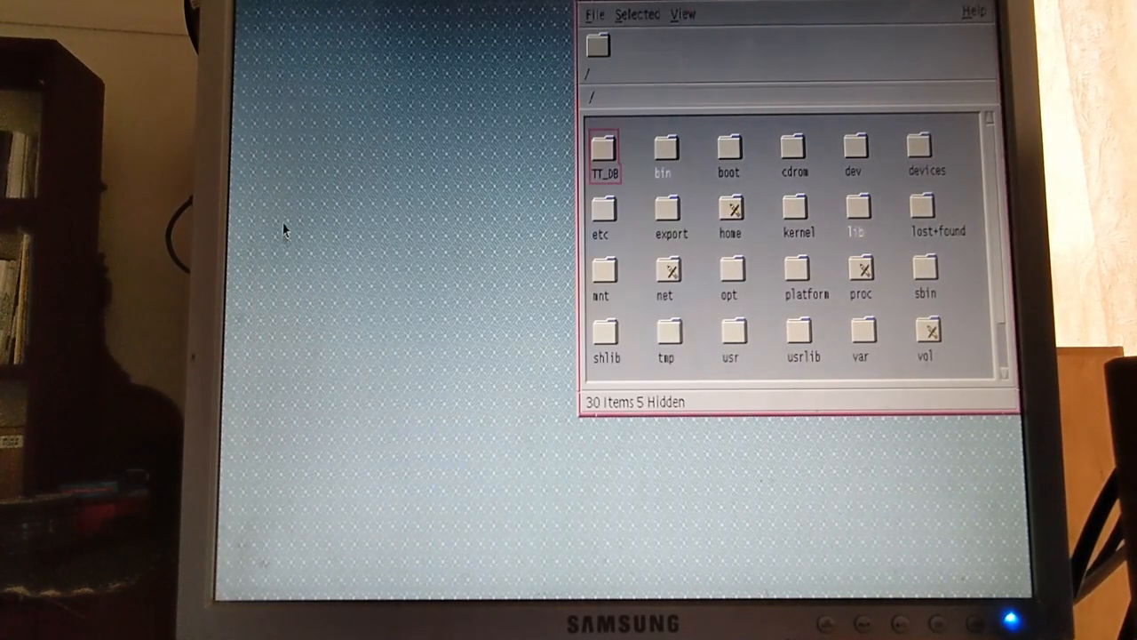
# Launch a Terminal from the Workspace Menu's Tools submenu.
pyautogui.rightClick(288, 12)
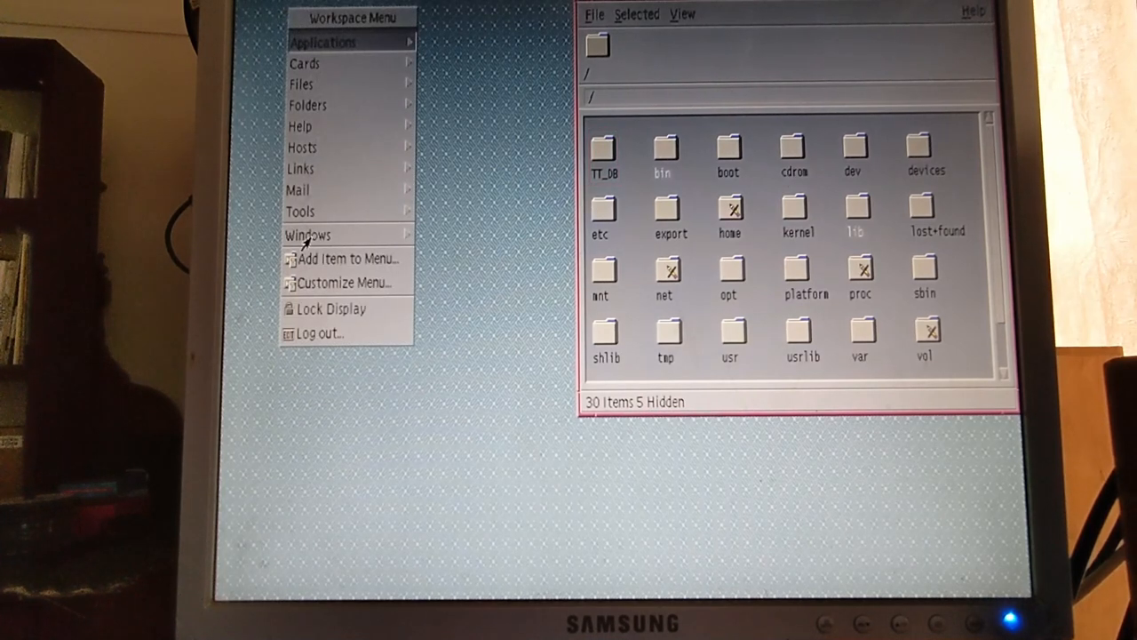
pyautogui.moveTo(301, 211)
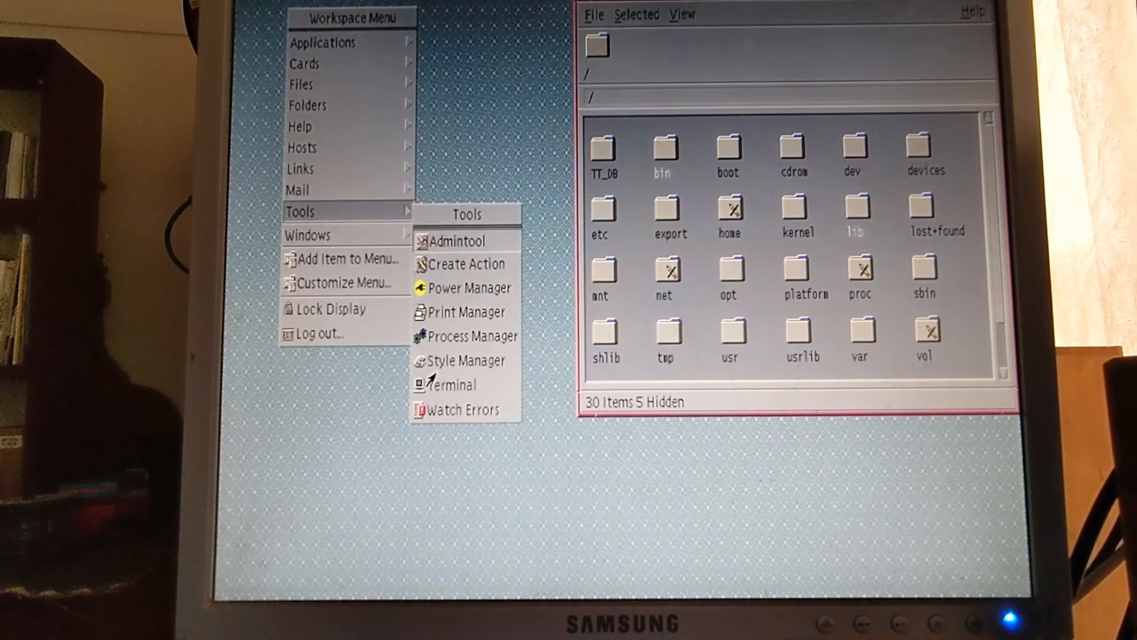
pyautogui.click(435, 387)
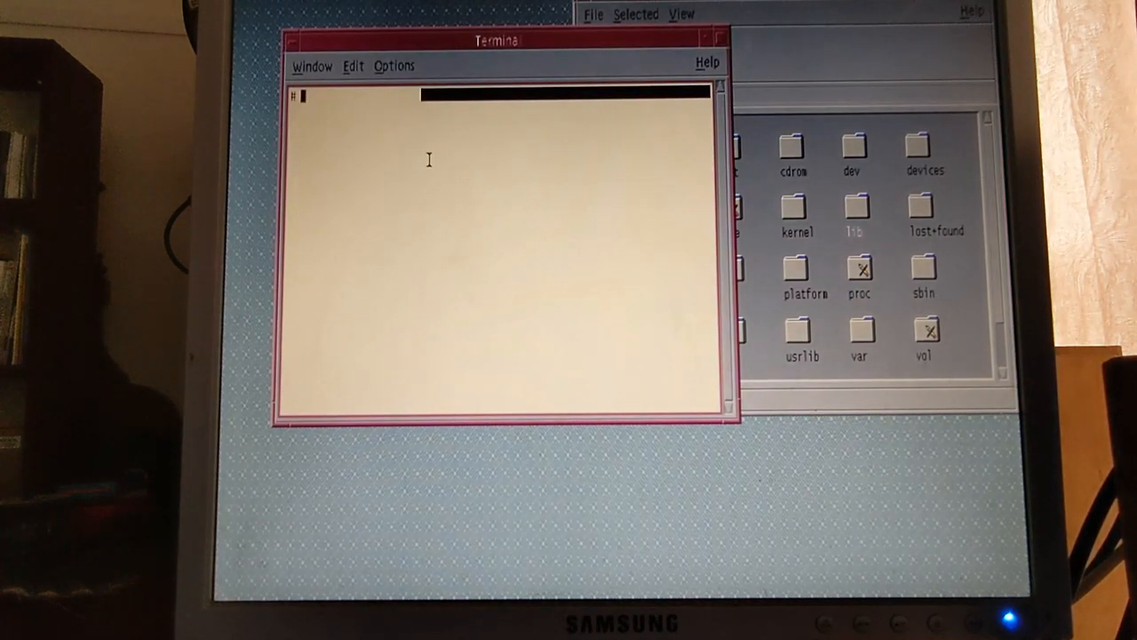
pyautogui.write('pi')
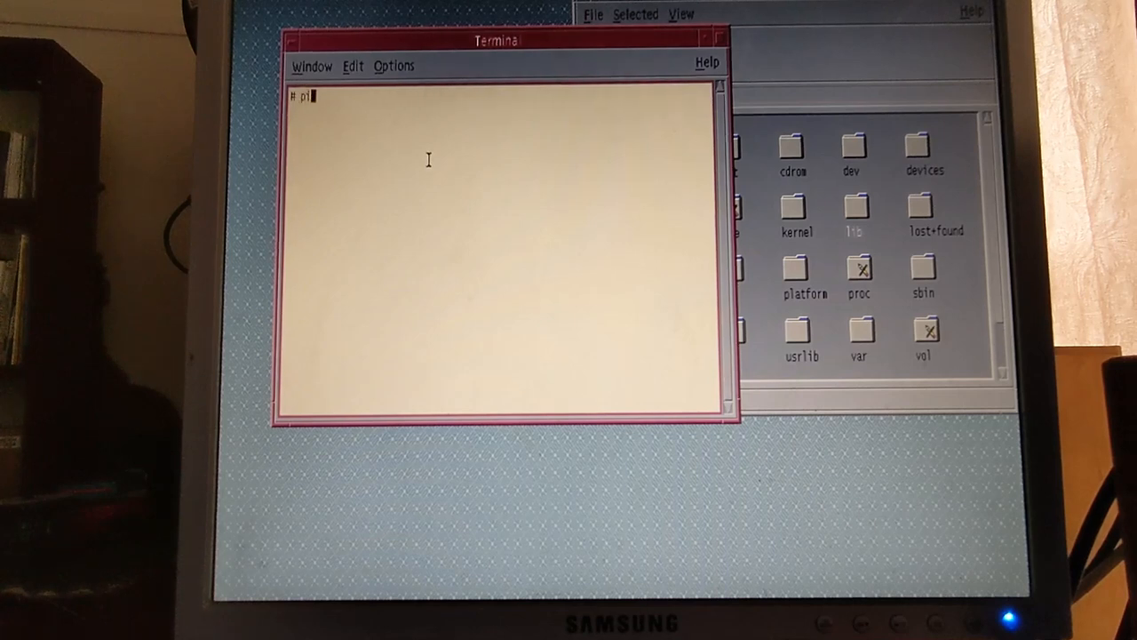
pyautogui.write('ng www.google.')
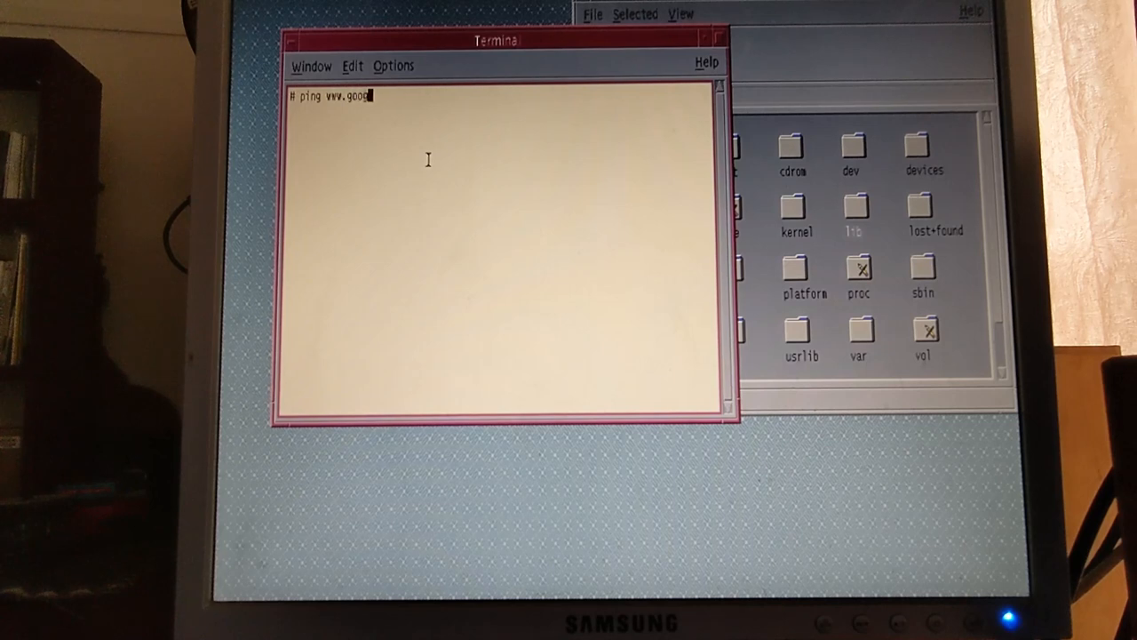
pyautogui.write('com')
pyautogui.press('Return')
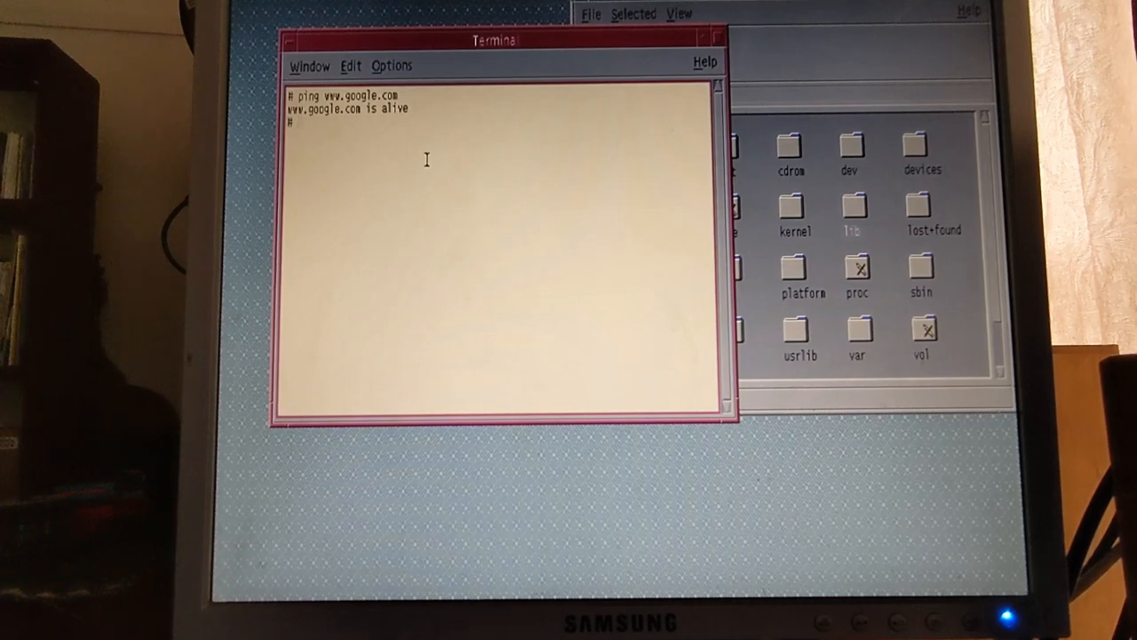
pyautogui.write('ping 8')
pyautogui.write('bc.net.au')
pyautogui.press('Return')
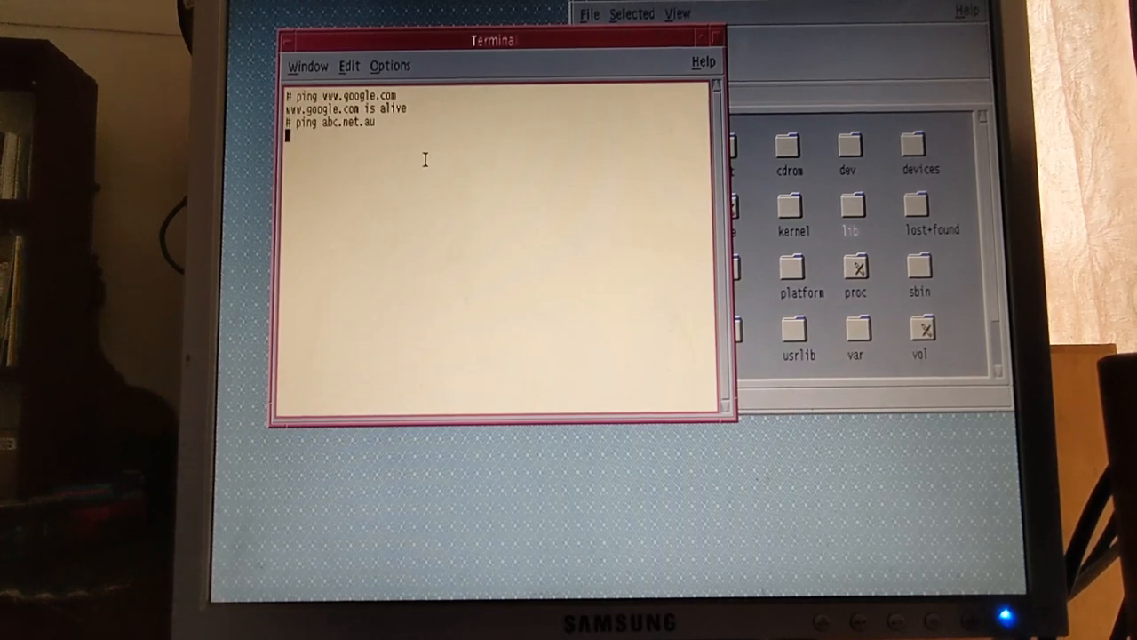
pyautogui.hotkey('ctrl', 'c')
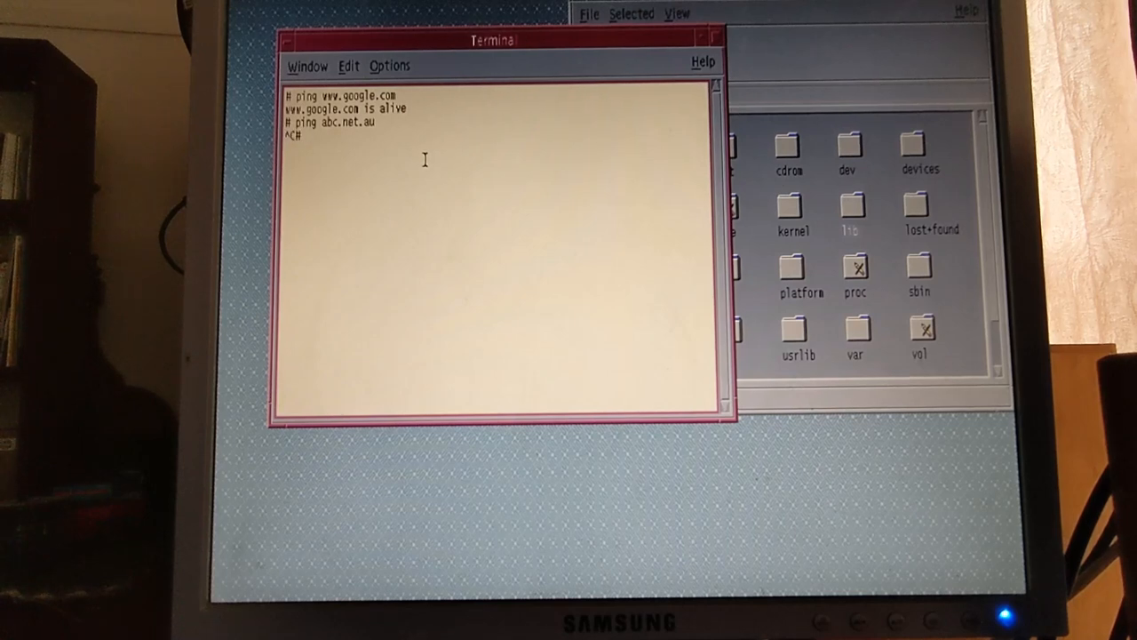
pyautogui.press('Return')
pyautogui.write('ping ')
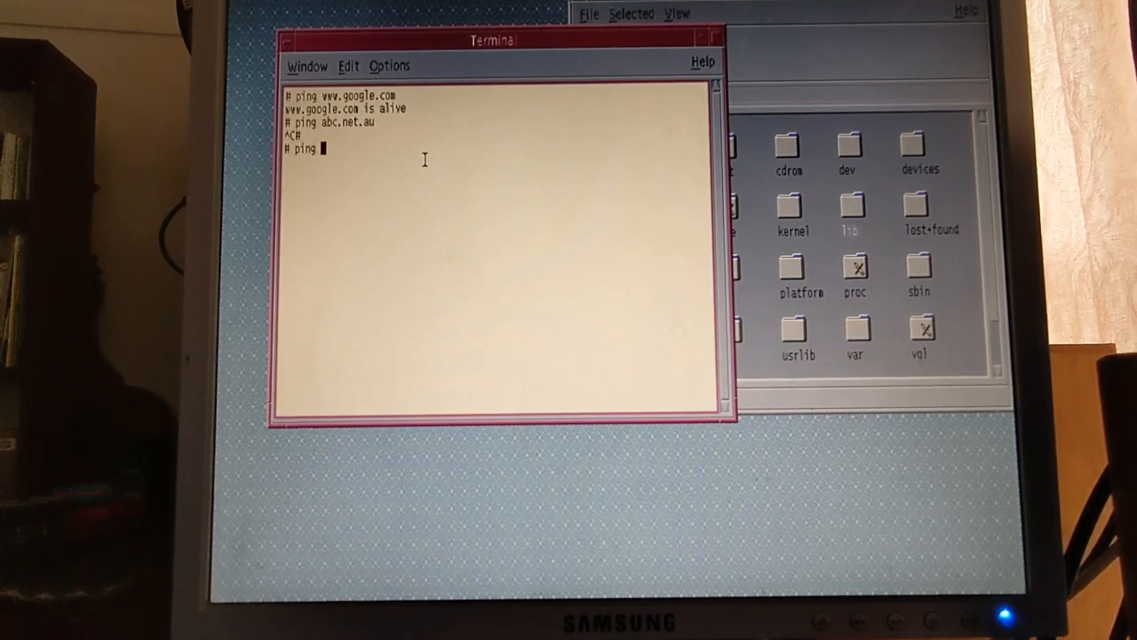
pyautogui.write('www.')
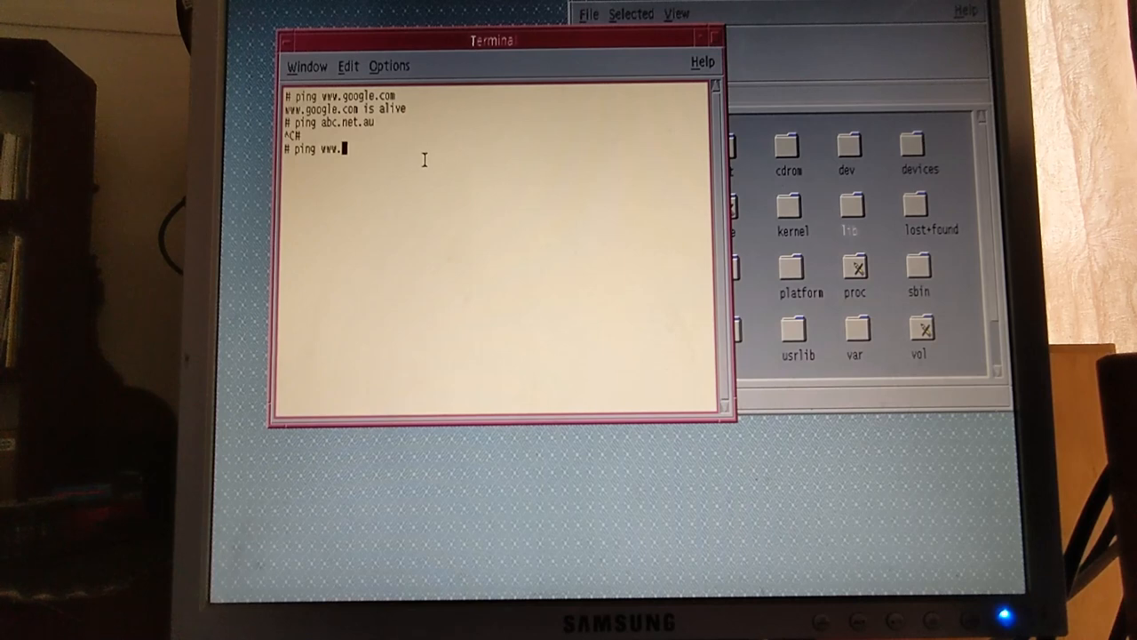
pyautogui.write('abc.net.au')
pyautogui.press('Return')
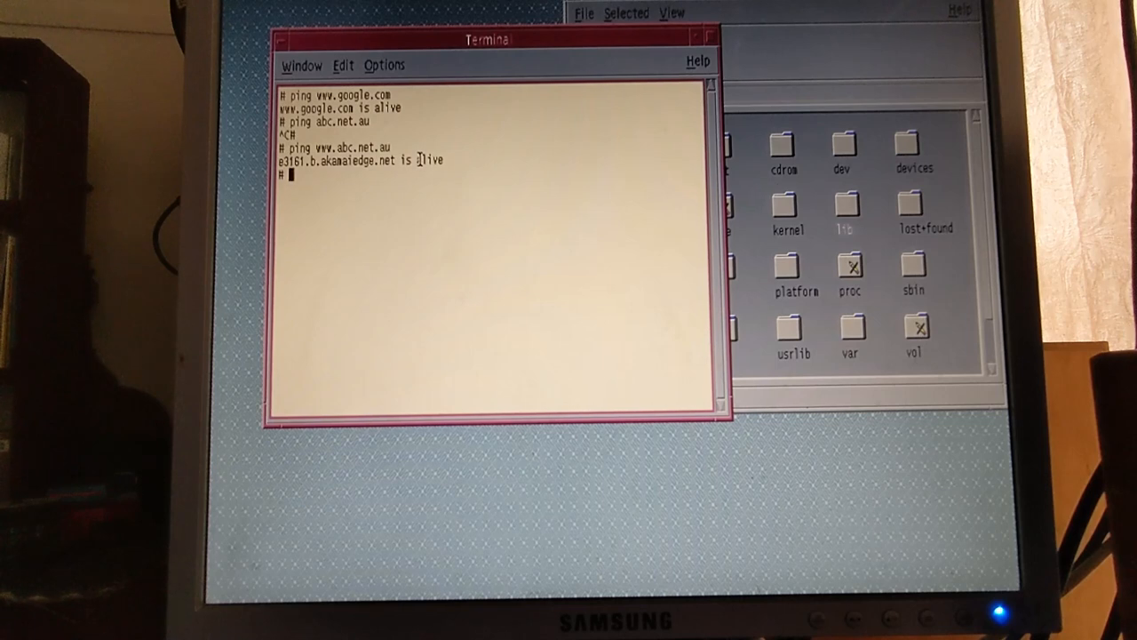
pyautogui.write('clear')
# Clear the terminal screen.
pyautogui.press('Return')
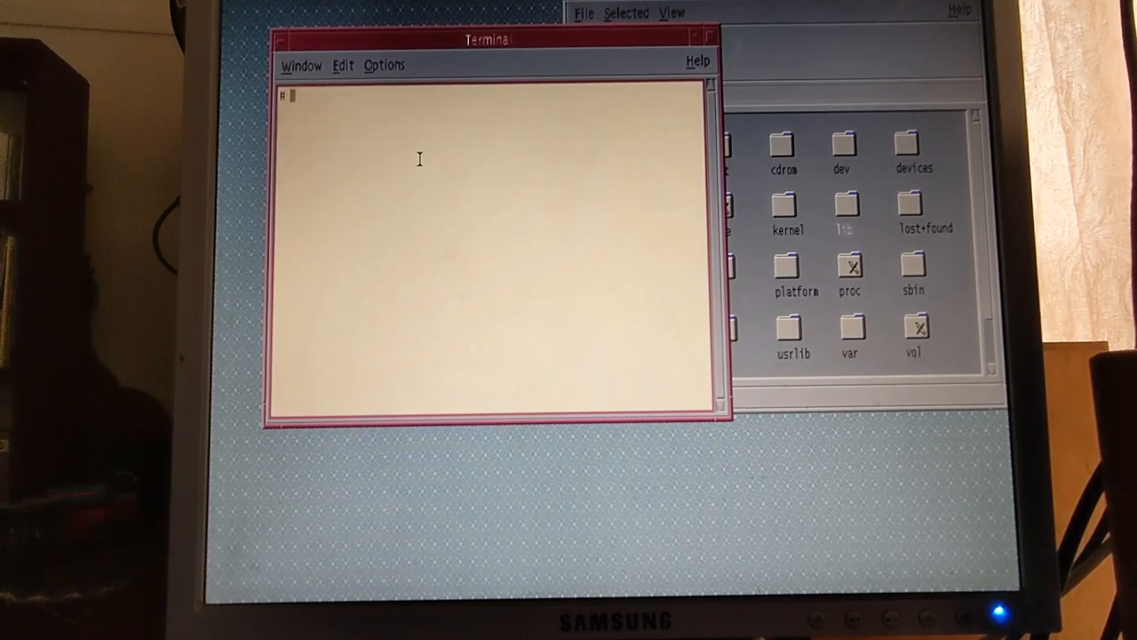
pyautogui.write('telnet')
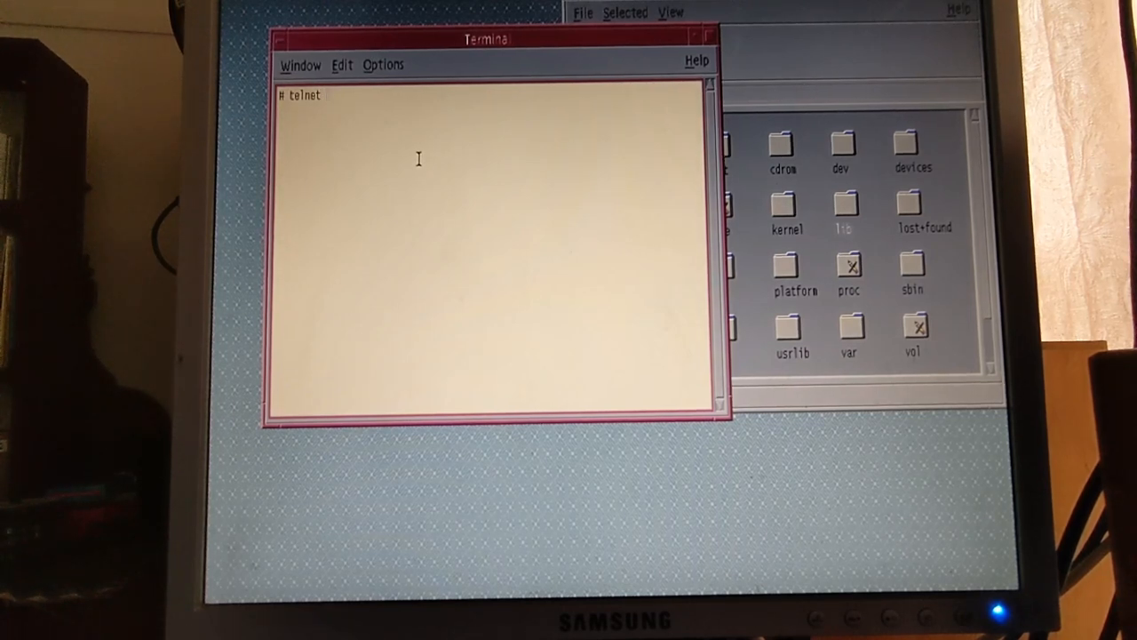
pyautogui.write('tov')
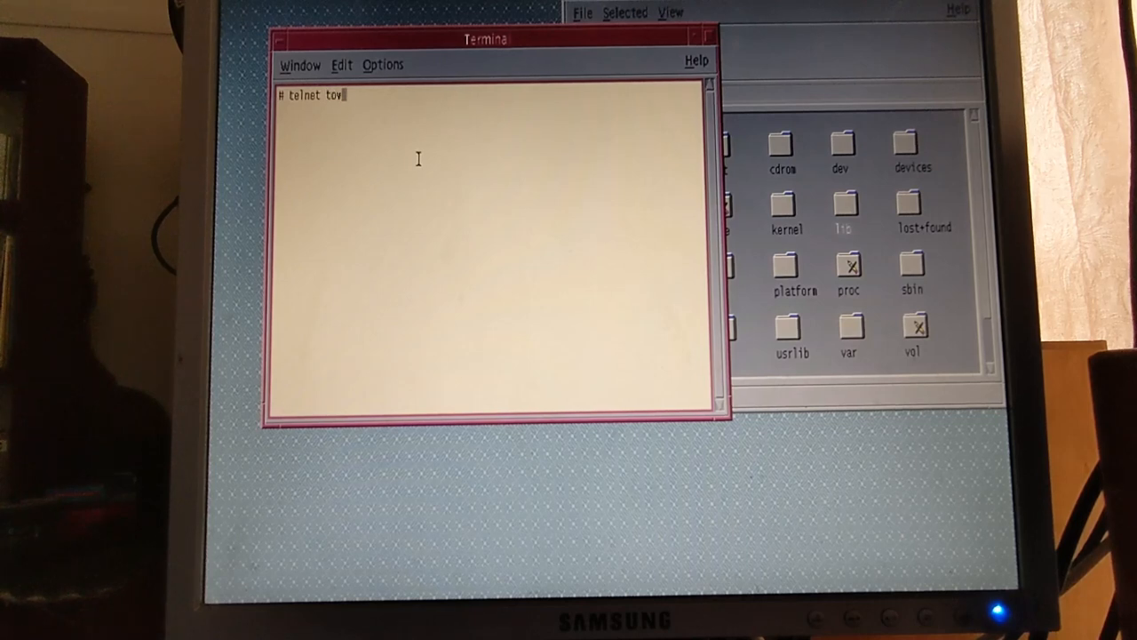
pyautogui.write('el')
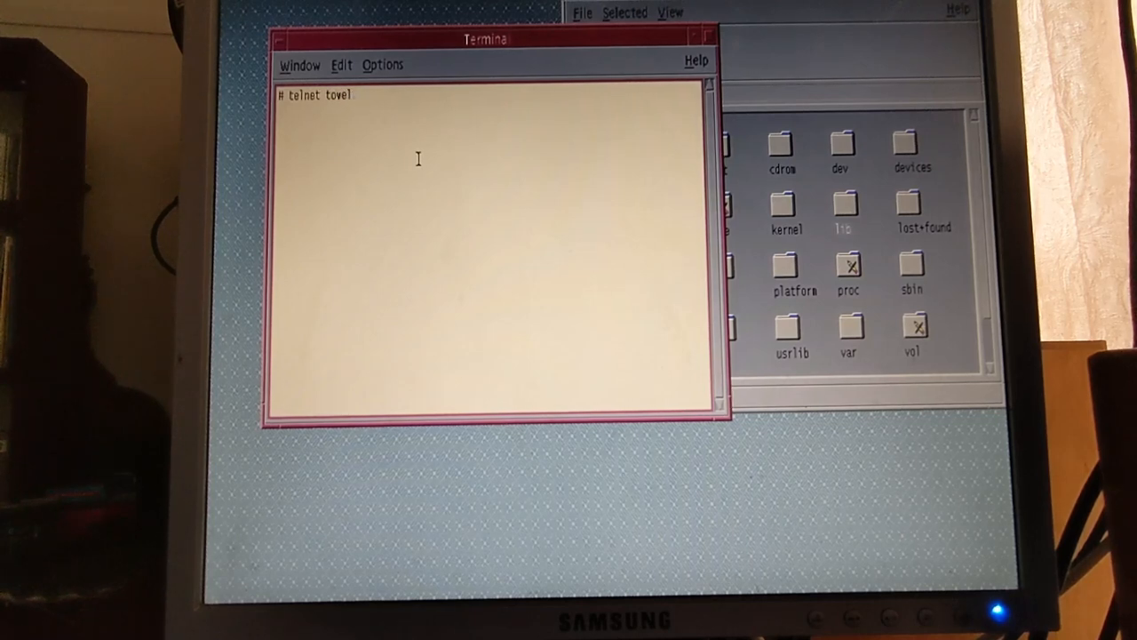
pyautogui.write('.')
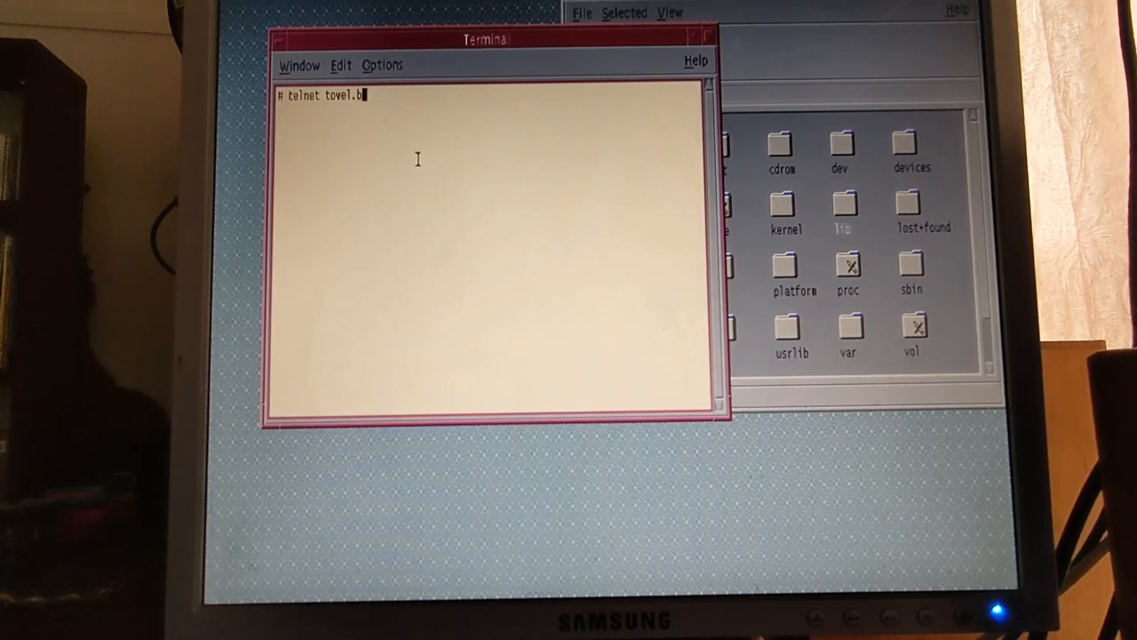
pyautogui.write('blink')
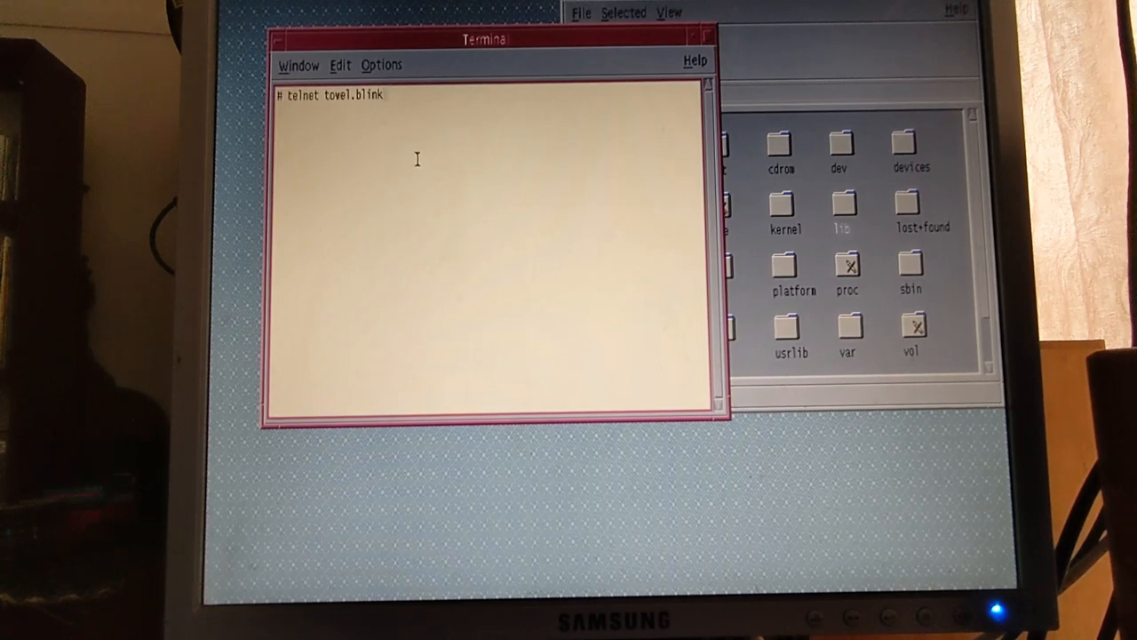
pyautogui.write('enlights.')
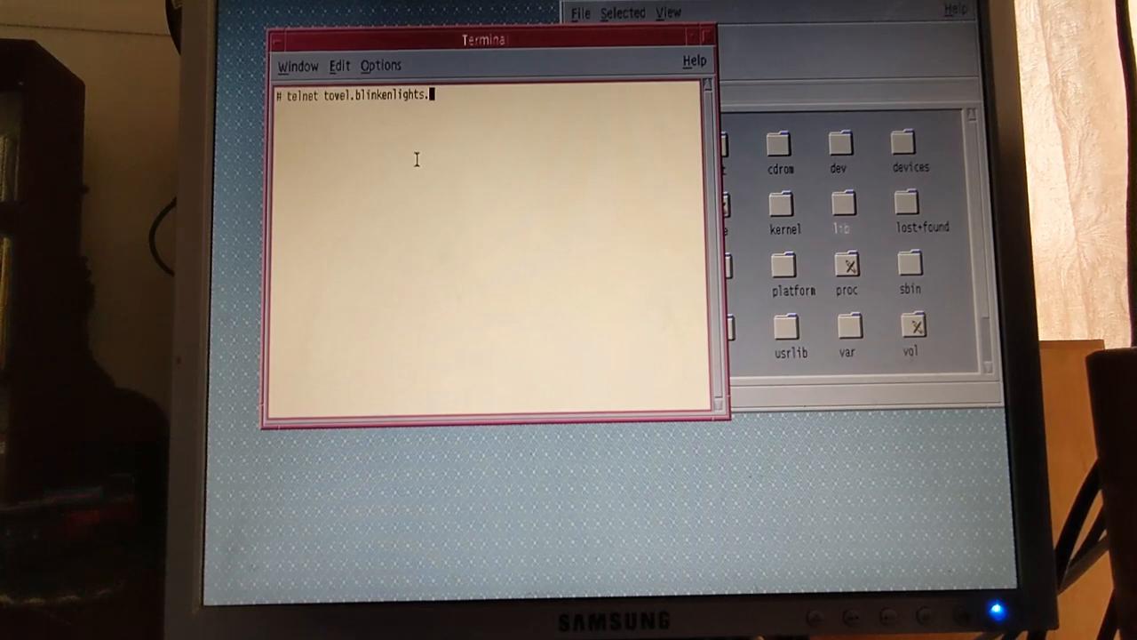
pyautogui.write('nl')
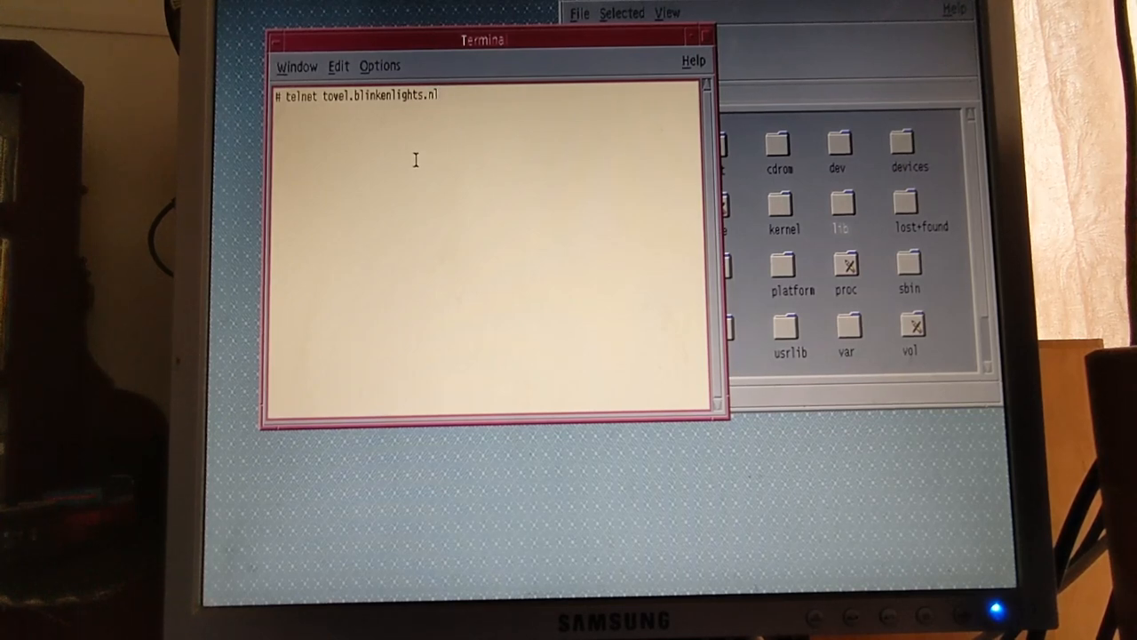
# Run 'telnet tovel.blinkenlights.nl' to start the connection.
pyautogui.press('Return')
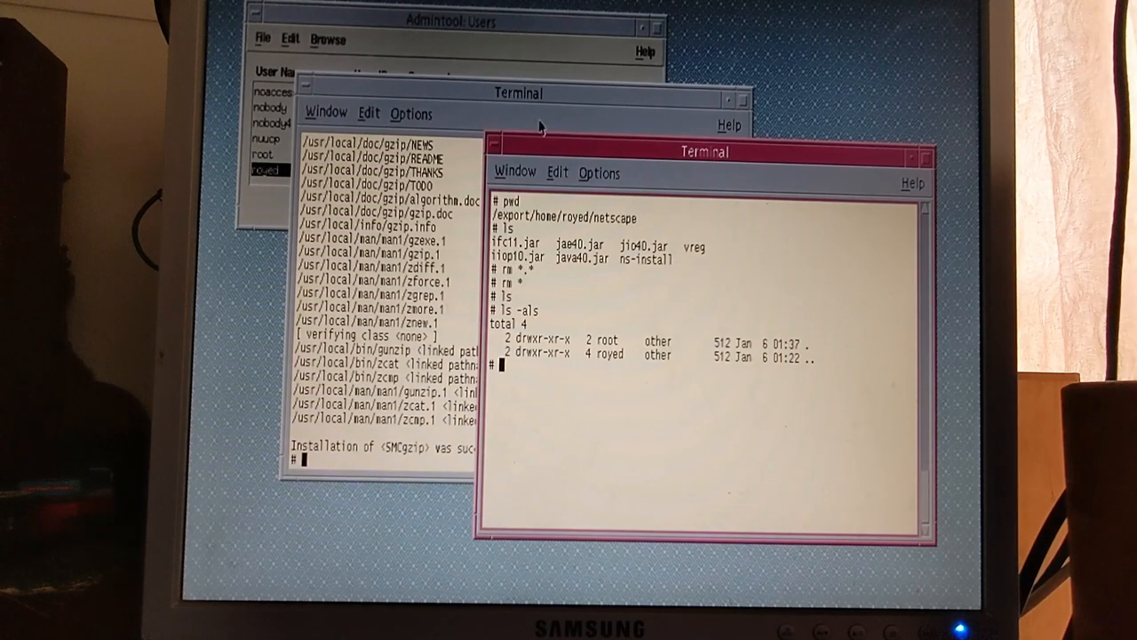
pyautogui.write('ls')
# List the netscape folder and run 'chmod 777 ns-install' to make the installer executable.
pyautogui.press('Return')
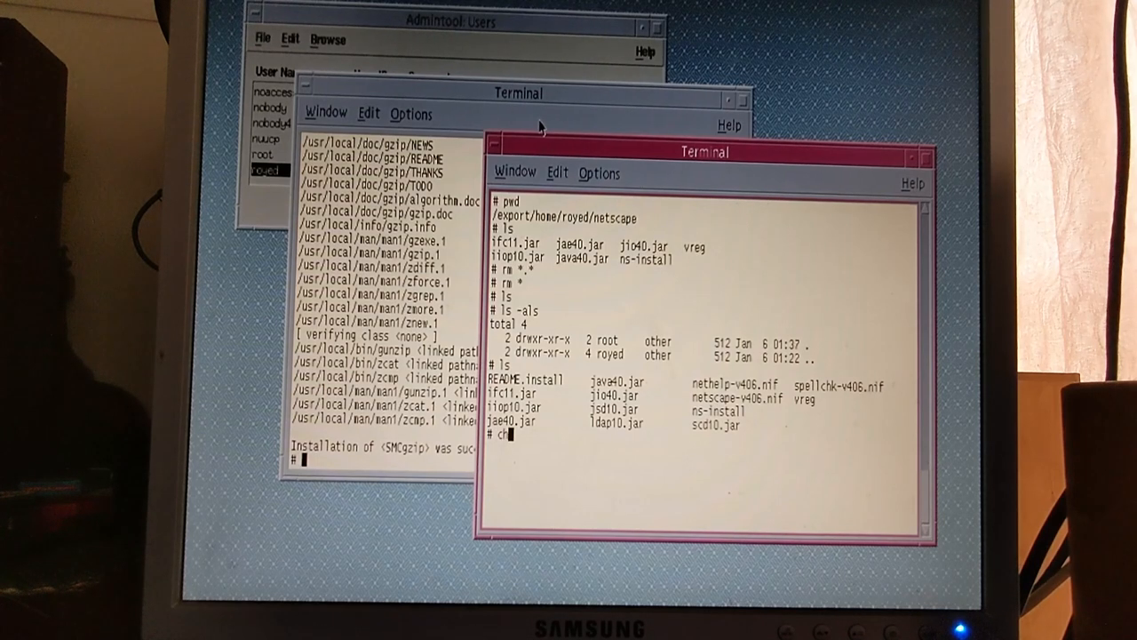
pyautogui.write('chmodd')
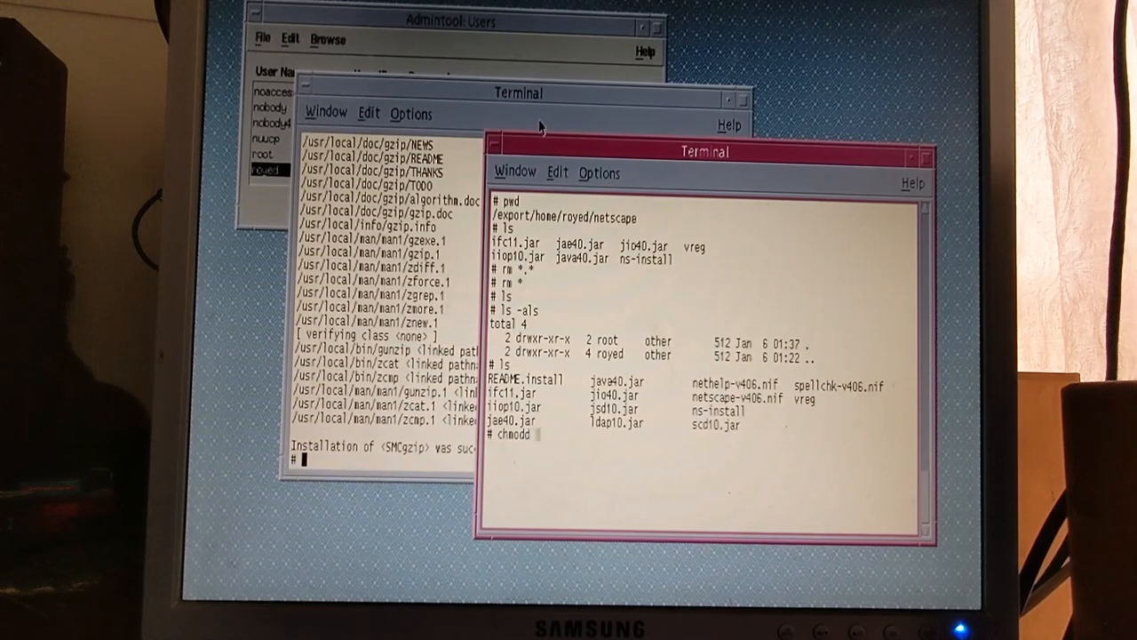
pyautogui.press('BackSpace')
pyautogui.write('777')
pyautogui.write(' ns-ins')
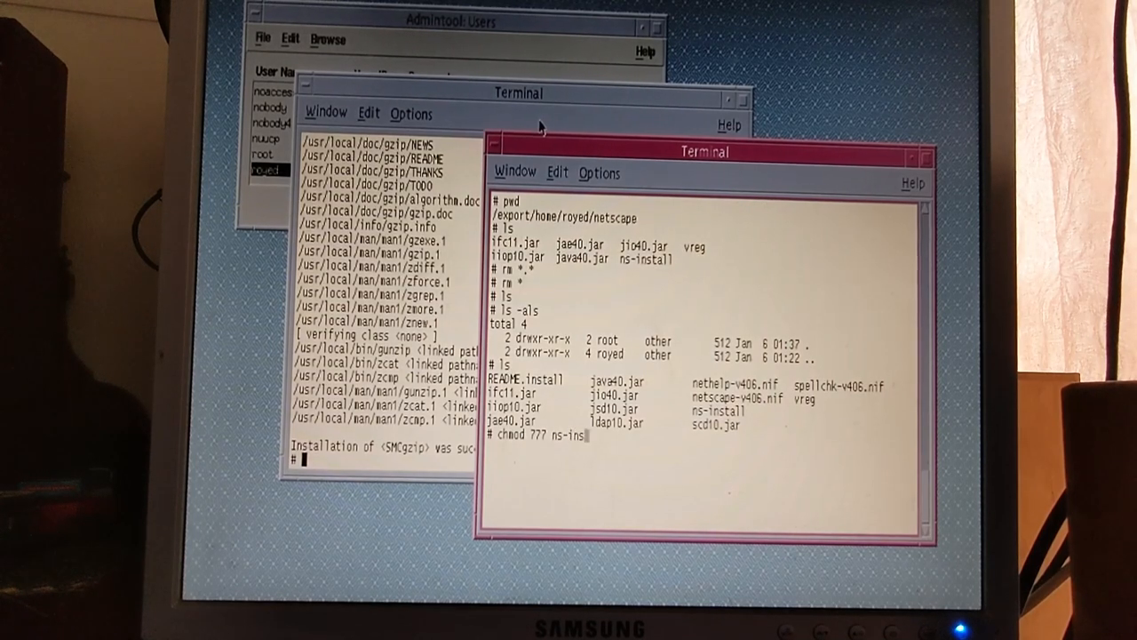
pyautogui.write('tall')
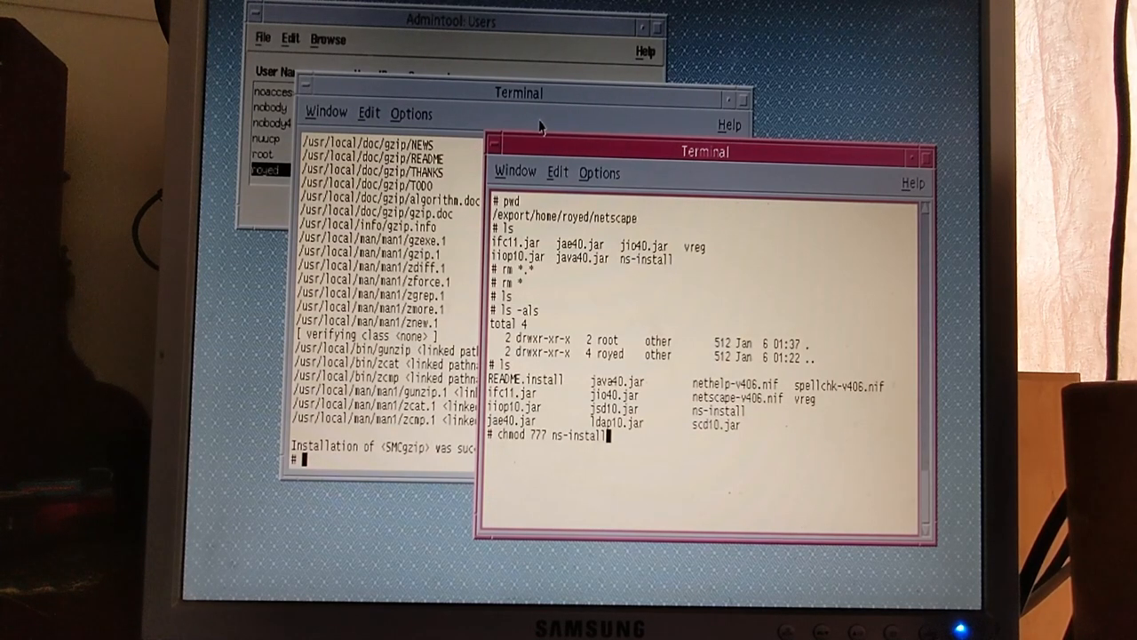
pyautogui.press('Return')
pyautogui.write('./ns')
pyautogui.write('-install')
# Run ./ns-install with gzip at /usr/local/bin, installing into the default /opt/netscape.
pyautogui.press('Return')
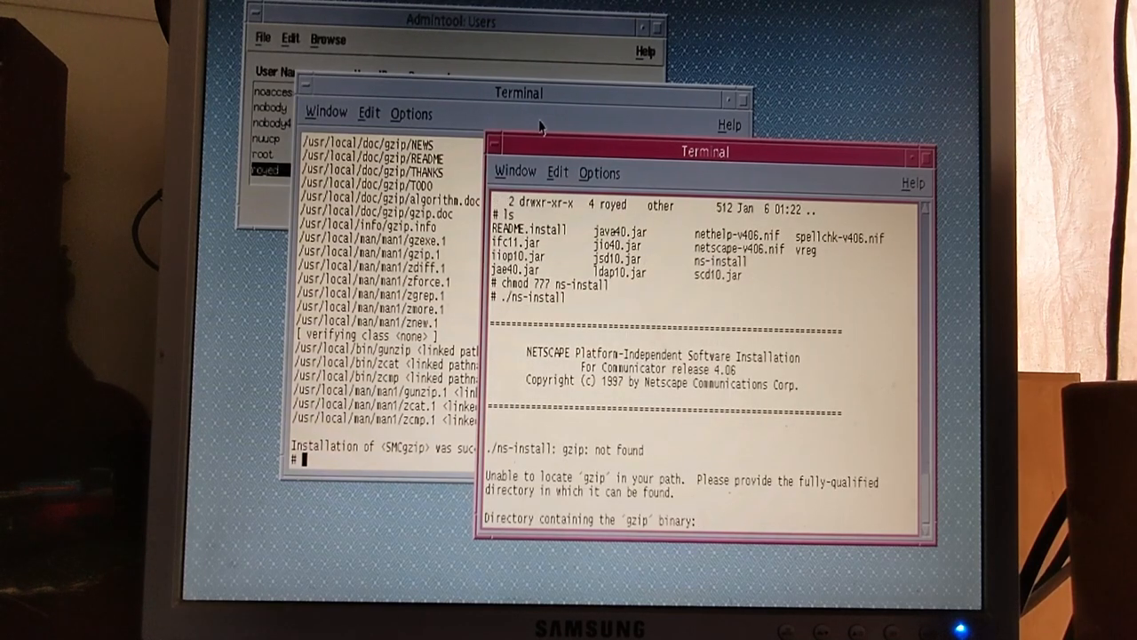
pyautogui.write('/us')
pyautogui.write('r/local')
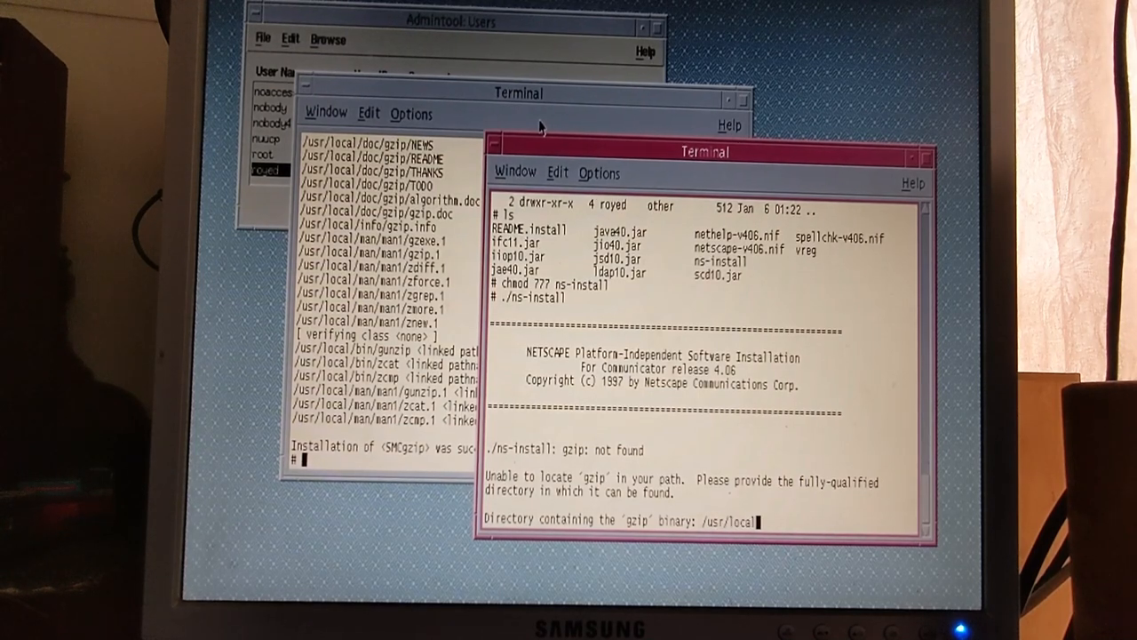
pyautogui.write('/bin')
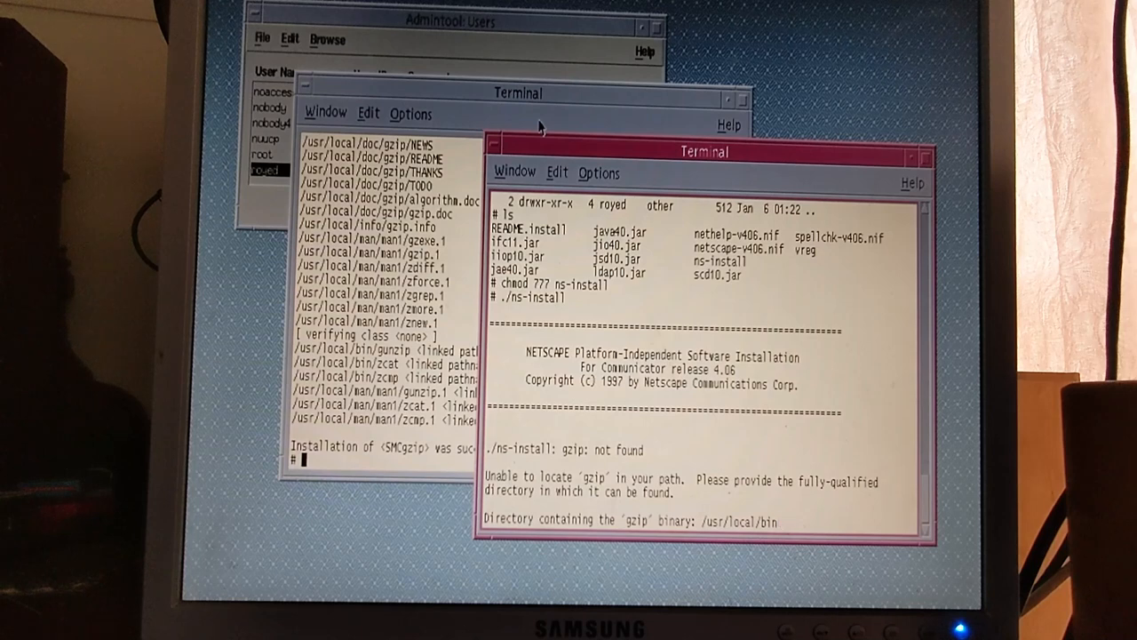
pyautogui.press('Return')
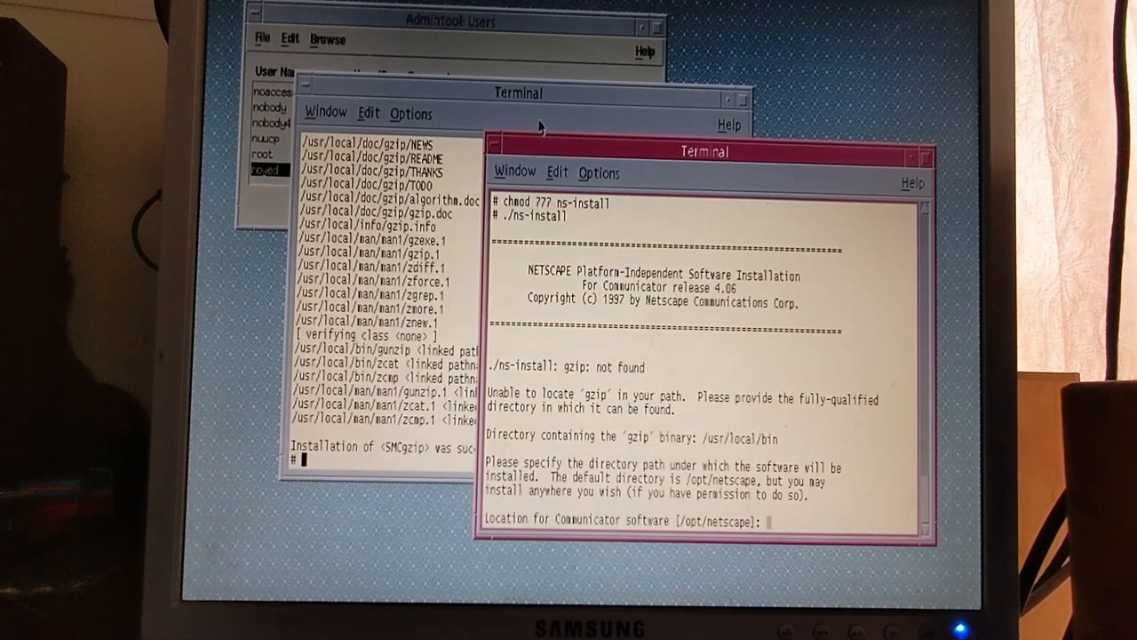
pyautogui.press('Return')
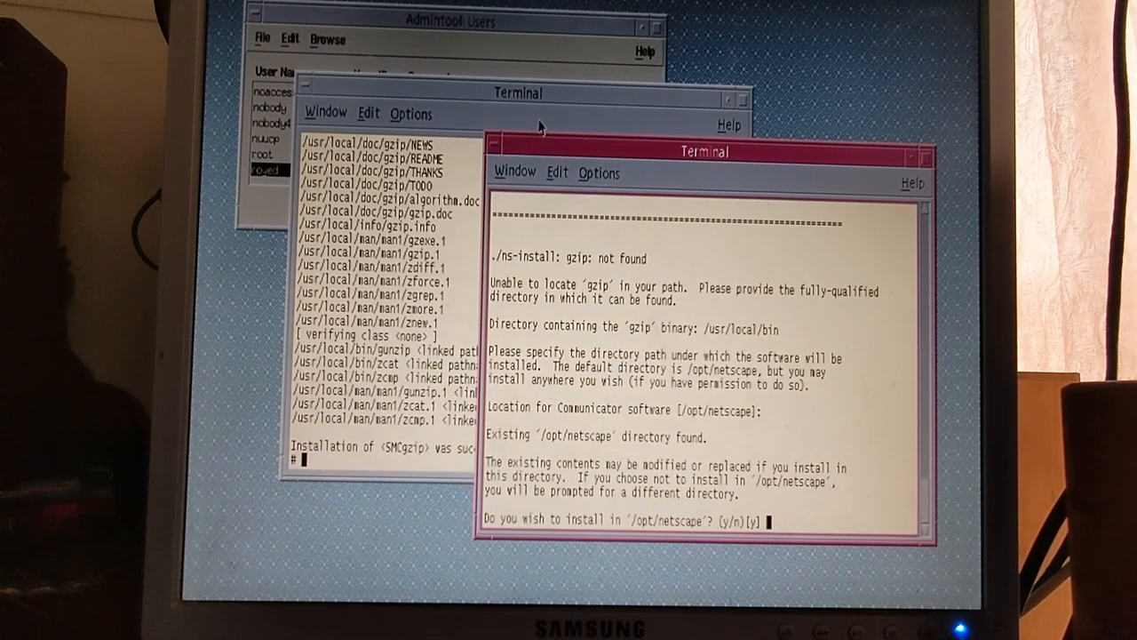
pyautogui.write('y')
pyautogui.press('Return')
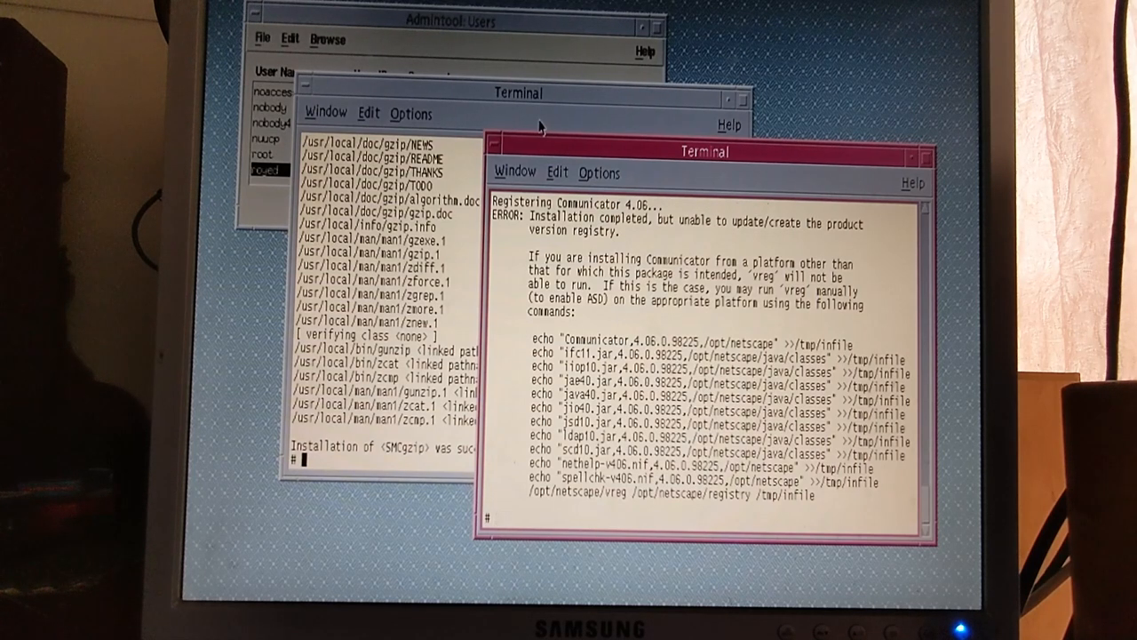
pyautogui.write('opt/ne')
pyautogui.write('tscape')
# Change into /opt/netscape and list its files with 'ls' and 'ls -als'.
pyautogui.press('Return')
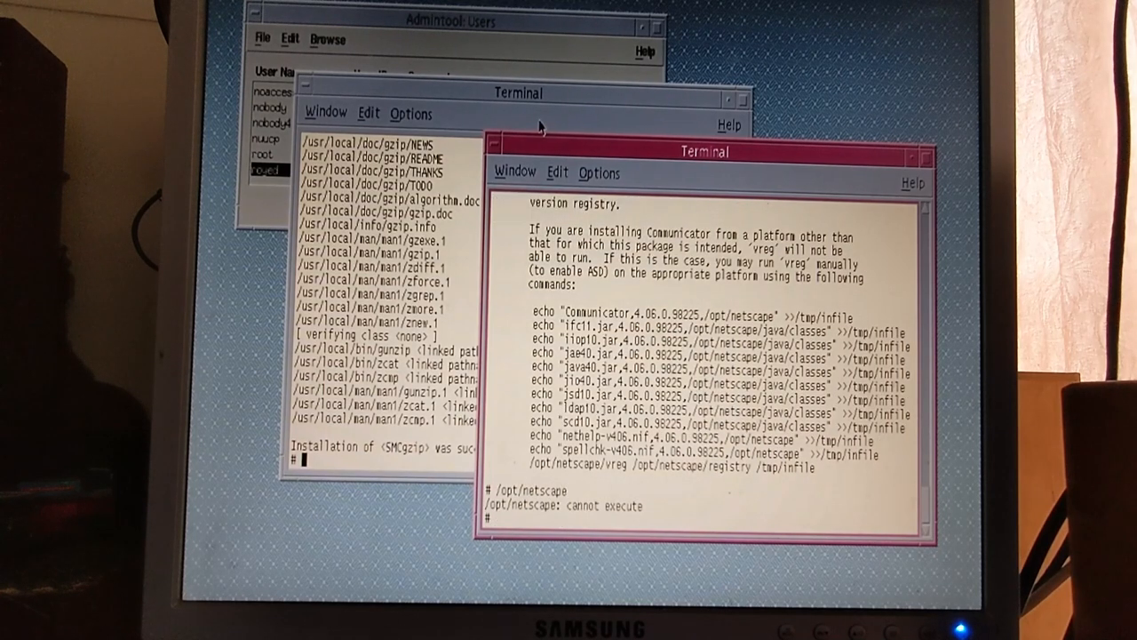
pyautogui.write('/opt/netscape')
pyautogui.press('Return')
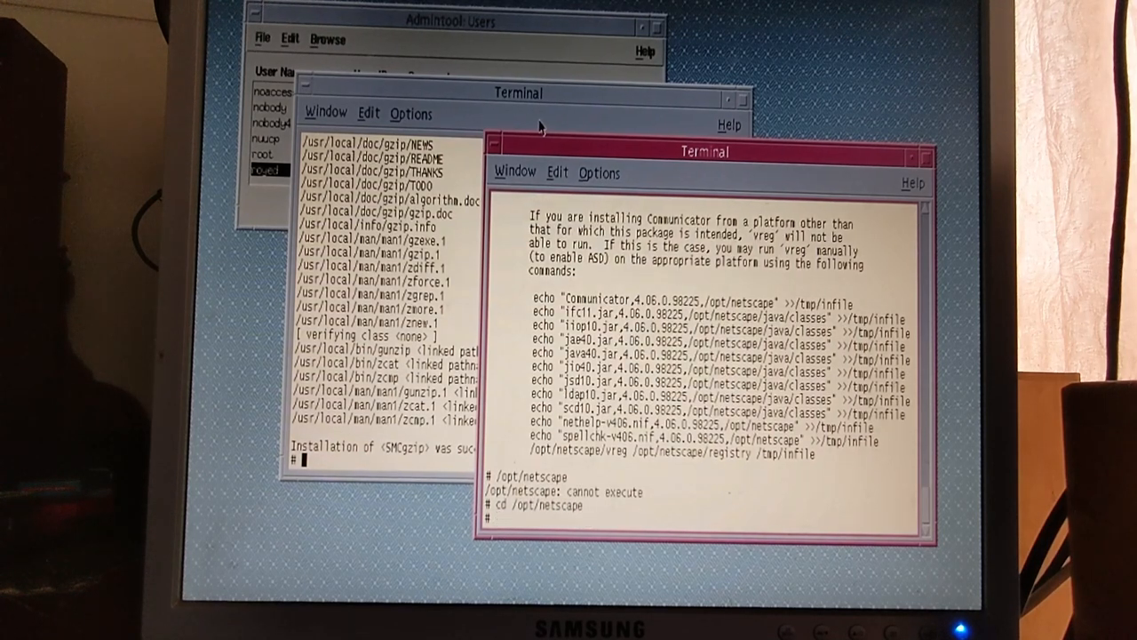
pyautogui.write('ls')
pyautogui.press('Return')
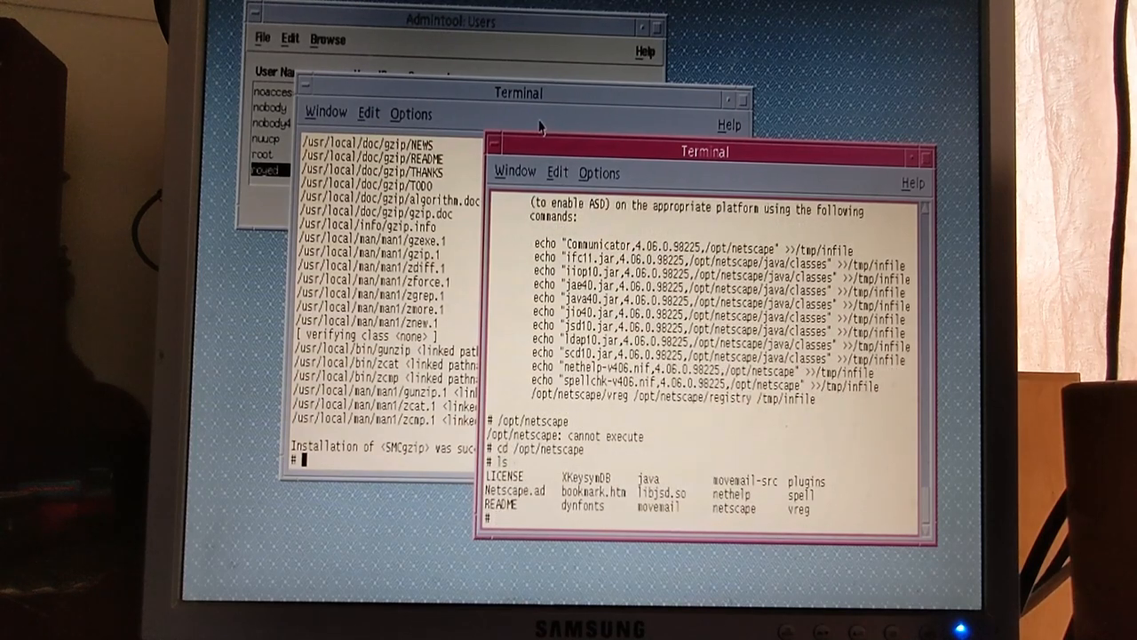
pyautogui.write('ls -als')
pyautogui.press('Return')
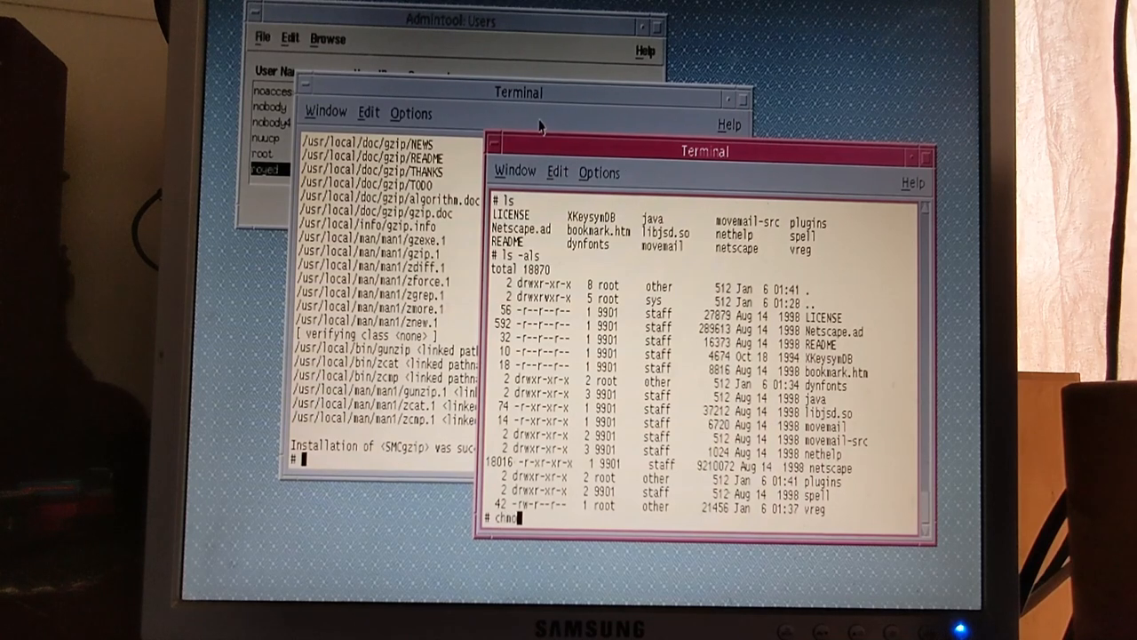
pyautogui.write('mod ')
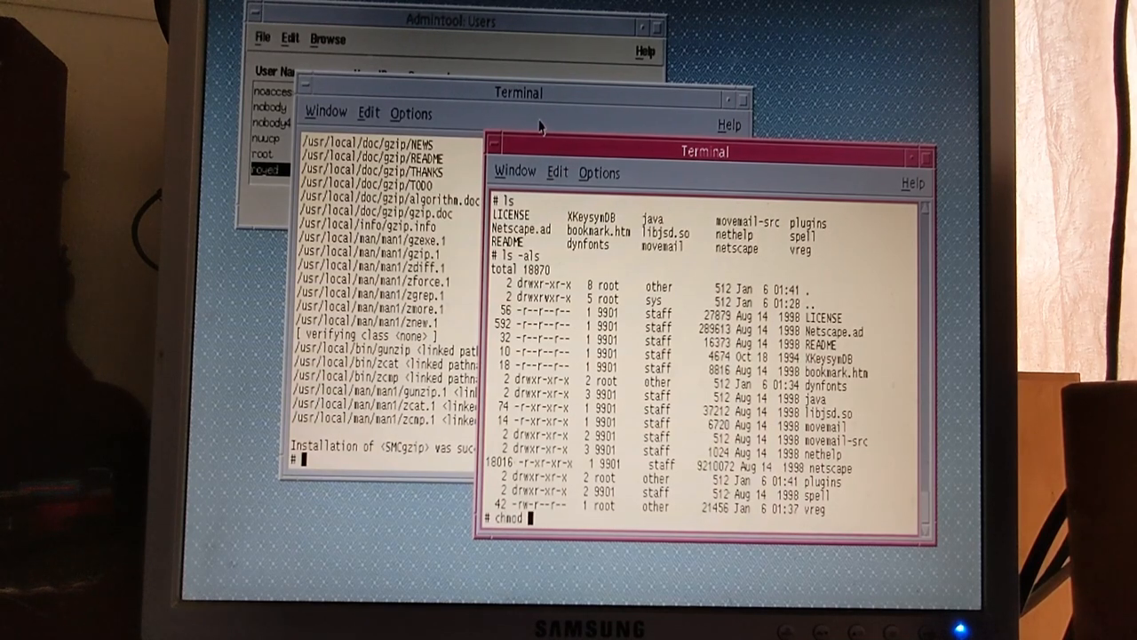
pyautogui.write('777 netscape')
# Run 'chmod 777 netscape' then './netscape' twice; it fails to open display :0.0.
pyautogui.press('Return')
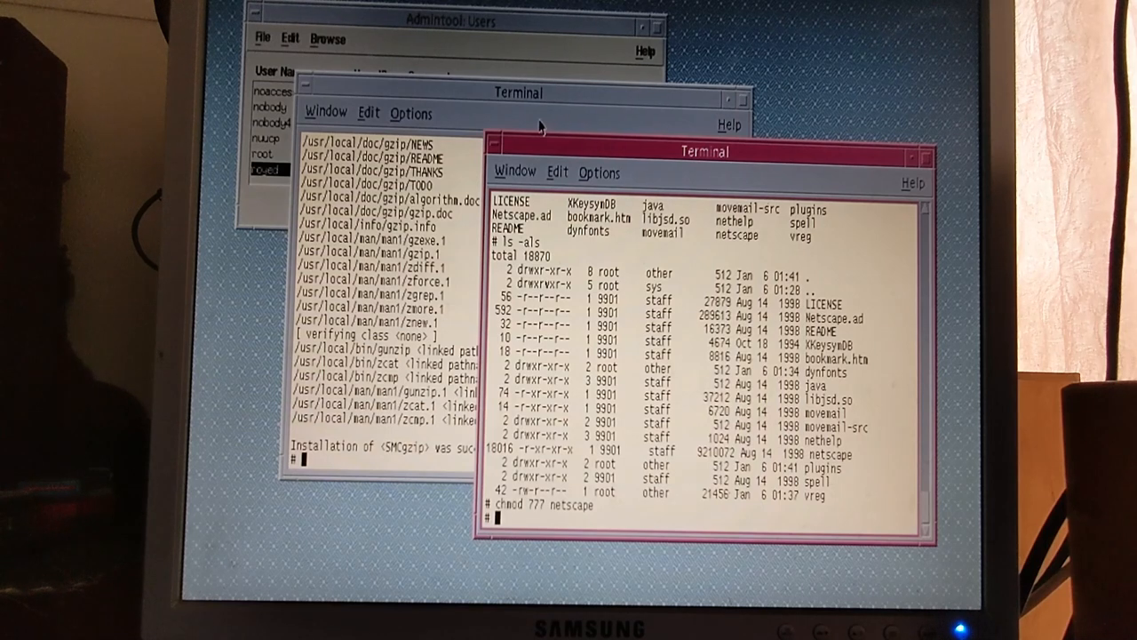
pyautogui.write('./netcape')
pyautogui.press('Return')
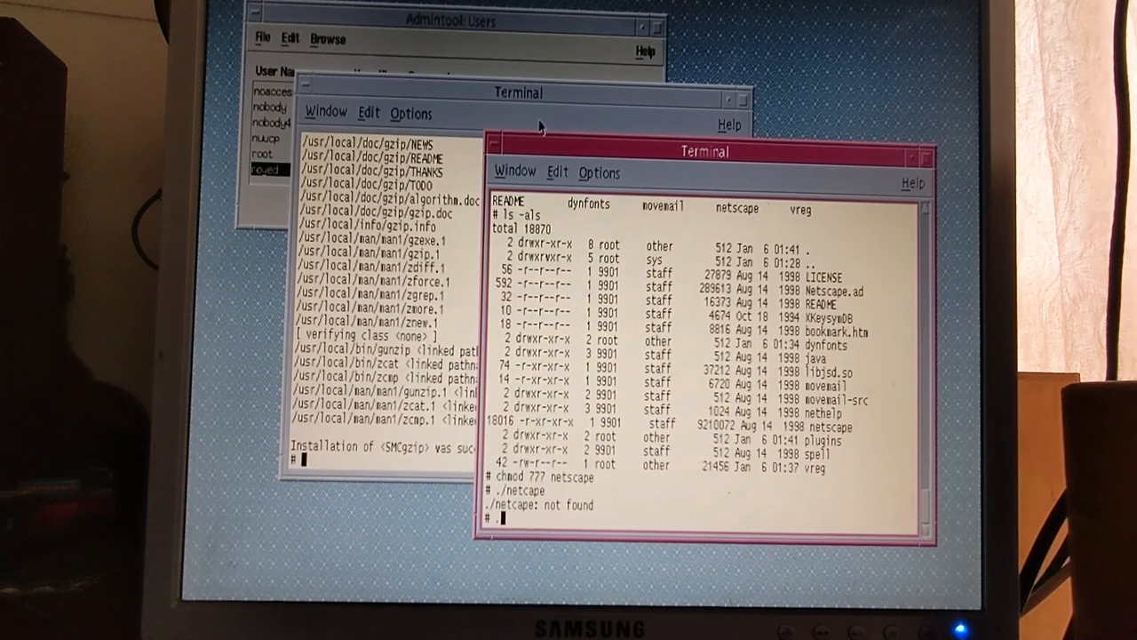
pyautogui.write('/nets')
pyautogui.write('cape')
pyautogui.press('Return')
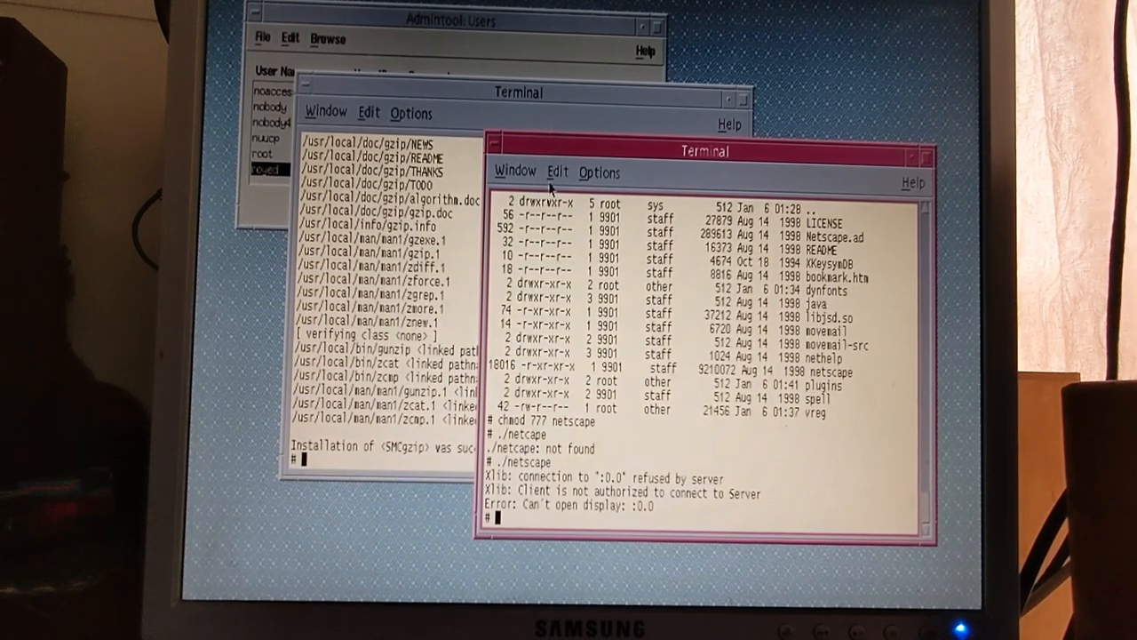
# Log out via the Workspace Menu and confirm in the Logout Confirmation dialog.
pyautogui.rightClick(389, 573)
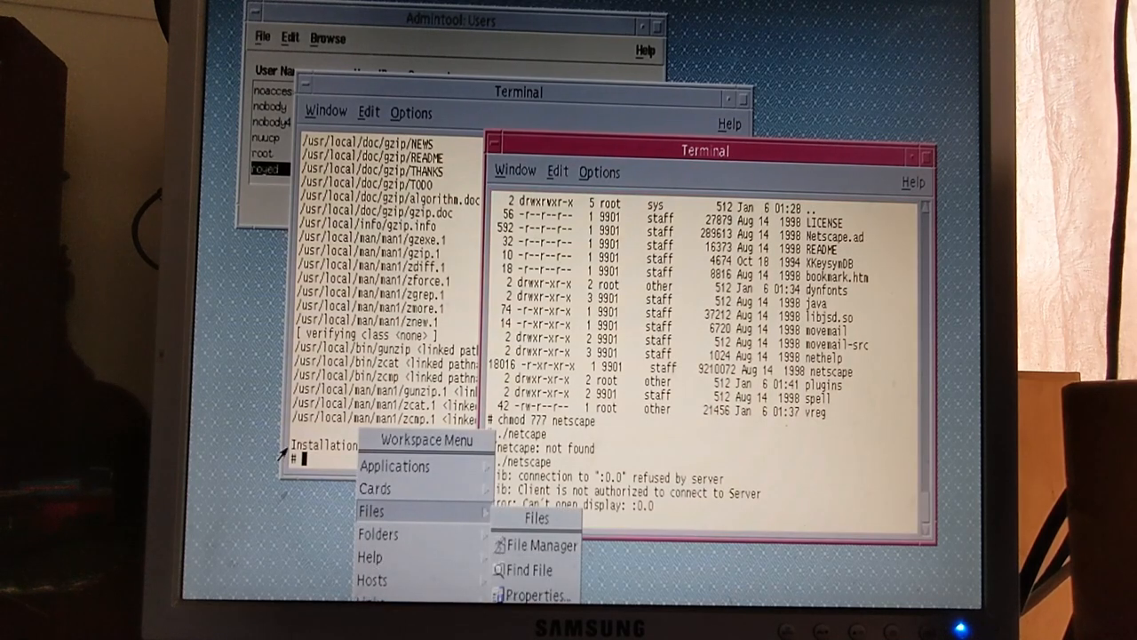
pyautogui.click(217, 56)
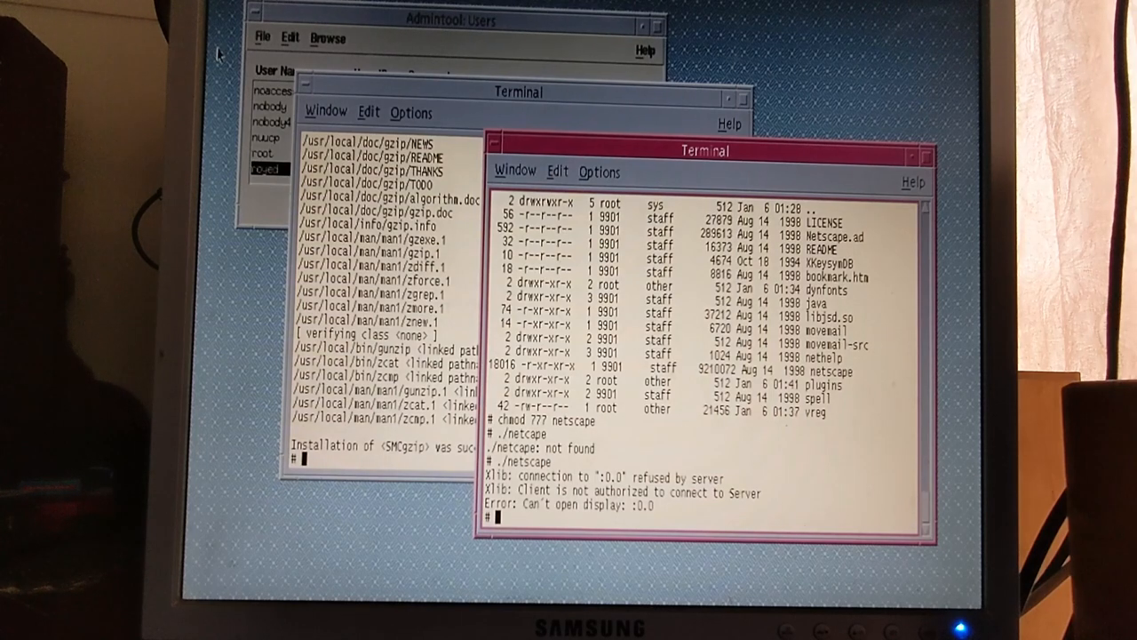
pyautogui.rightClick(219, 53)
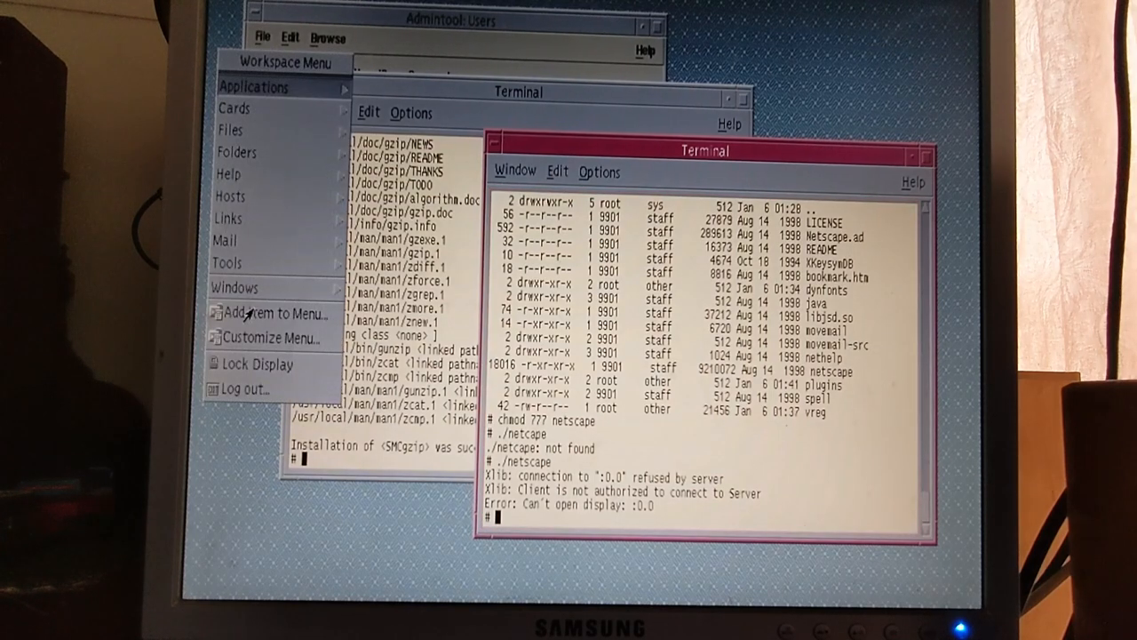
pyautogui.click(242, 389)
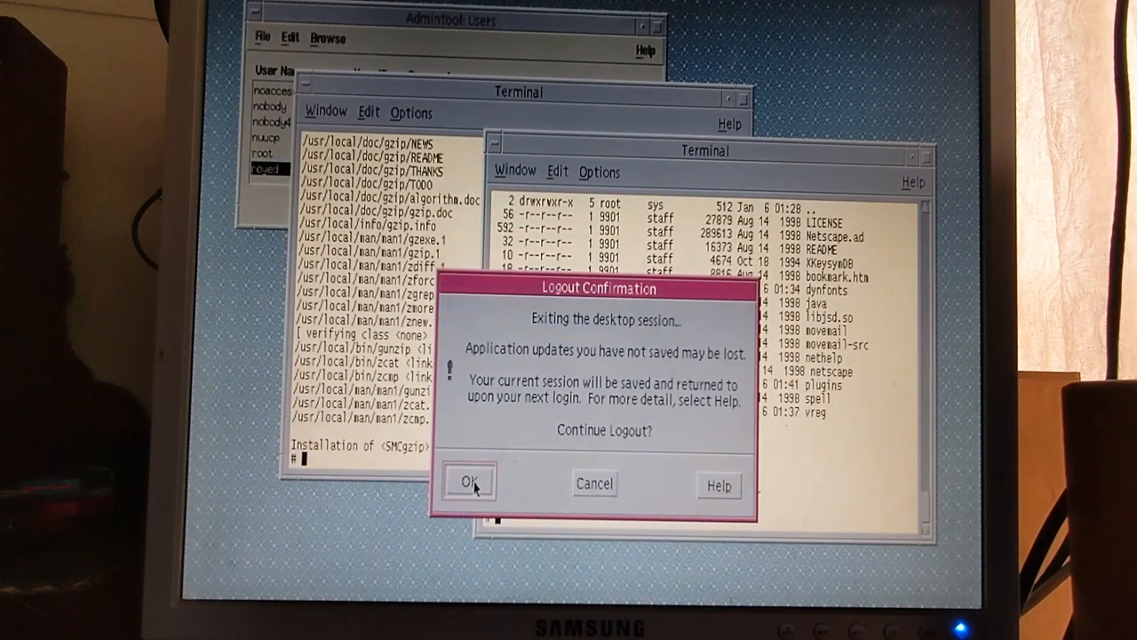
pyautogui.click(471, 482)
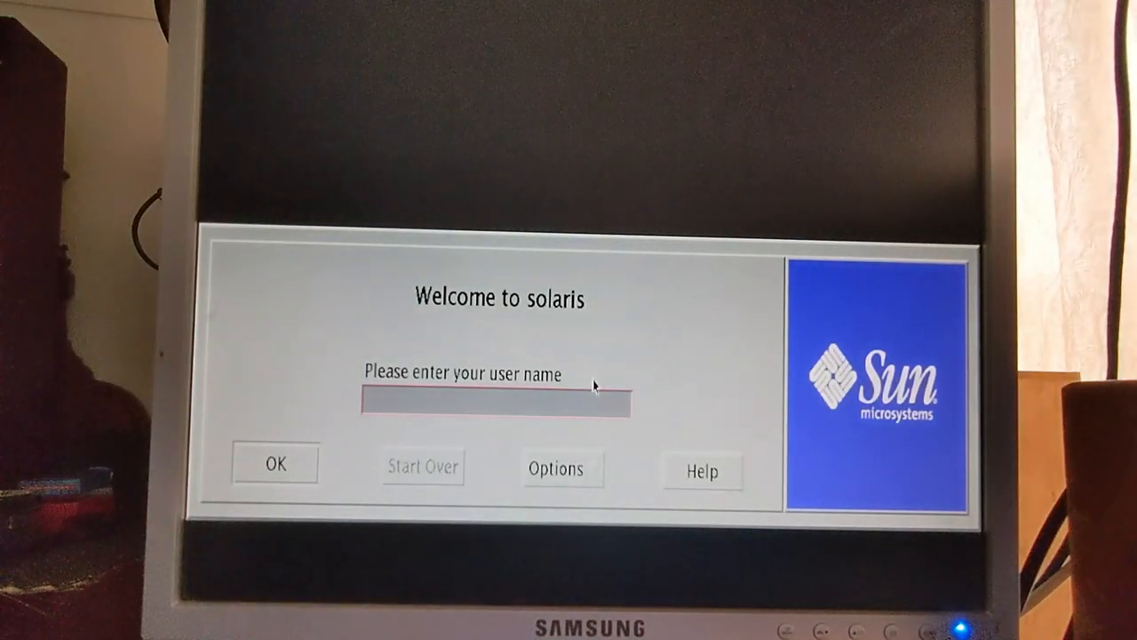
pyautogui.write('royed')
# Submit the user name and password to sign back in.
pyautogui.press('Return')
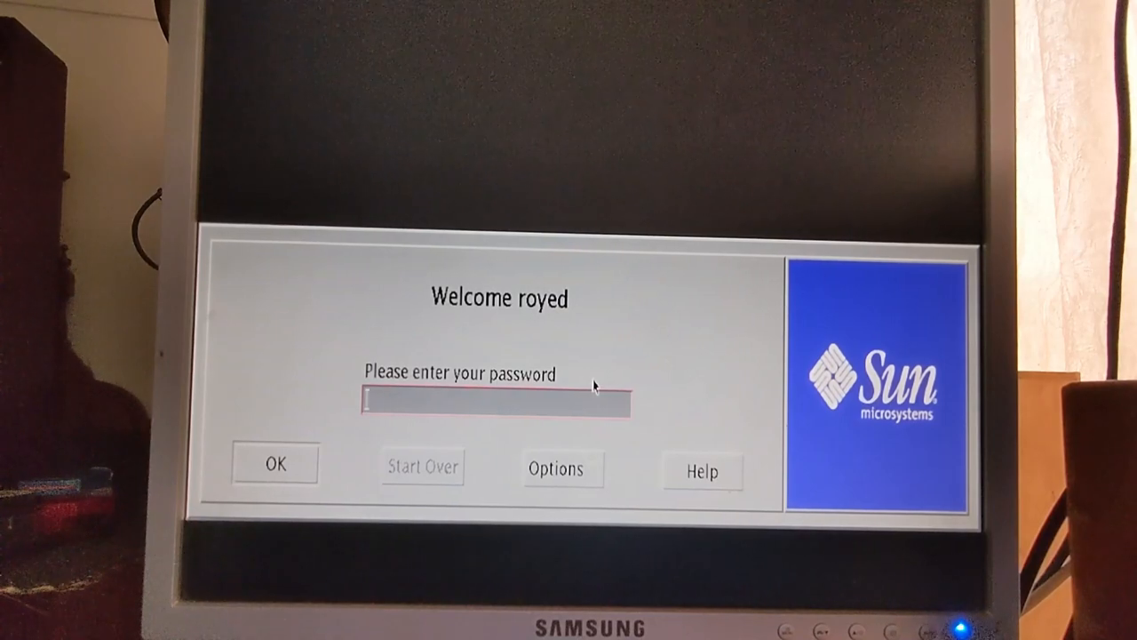
pyautogui.press('Return')
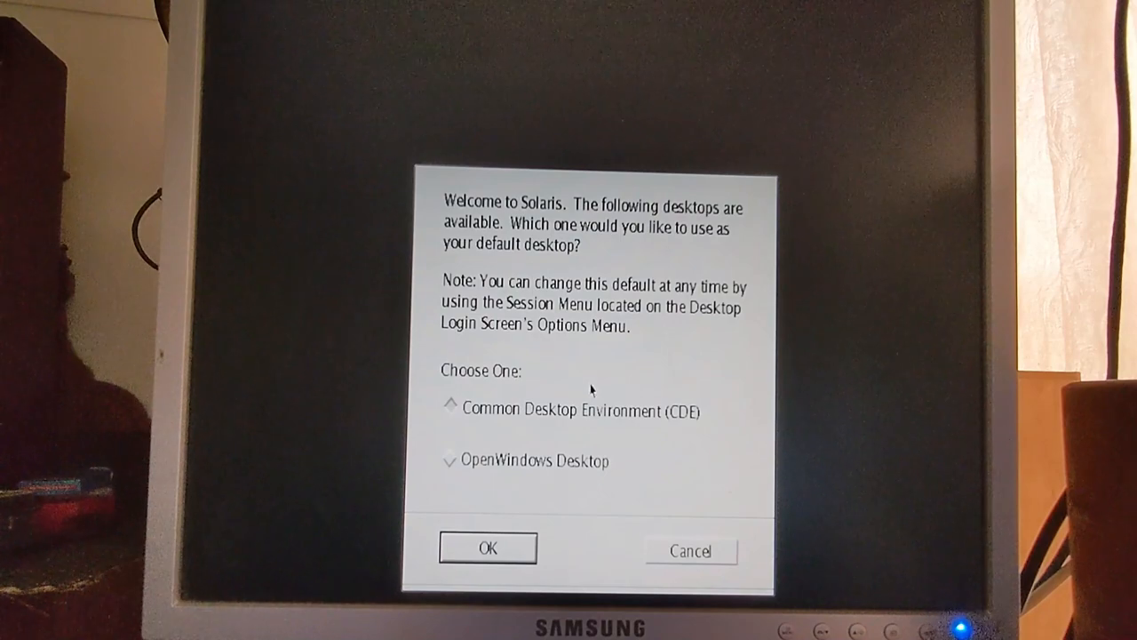
# Choose OpenWindows as the default desktop and start the session.
pyautogui.click(540, 465)
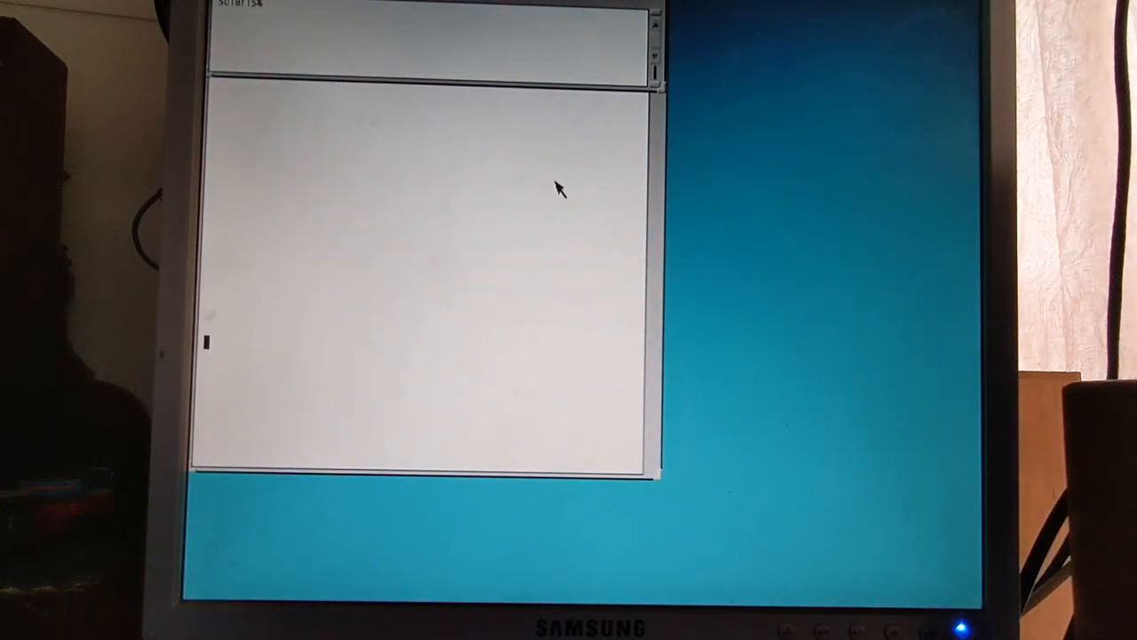
# Reposition the shell and File Manager windows, then close the File Manager window via its window menu.
pyautogui.moveTo(435, 3); pyautogui.dragTo(732, 9)
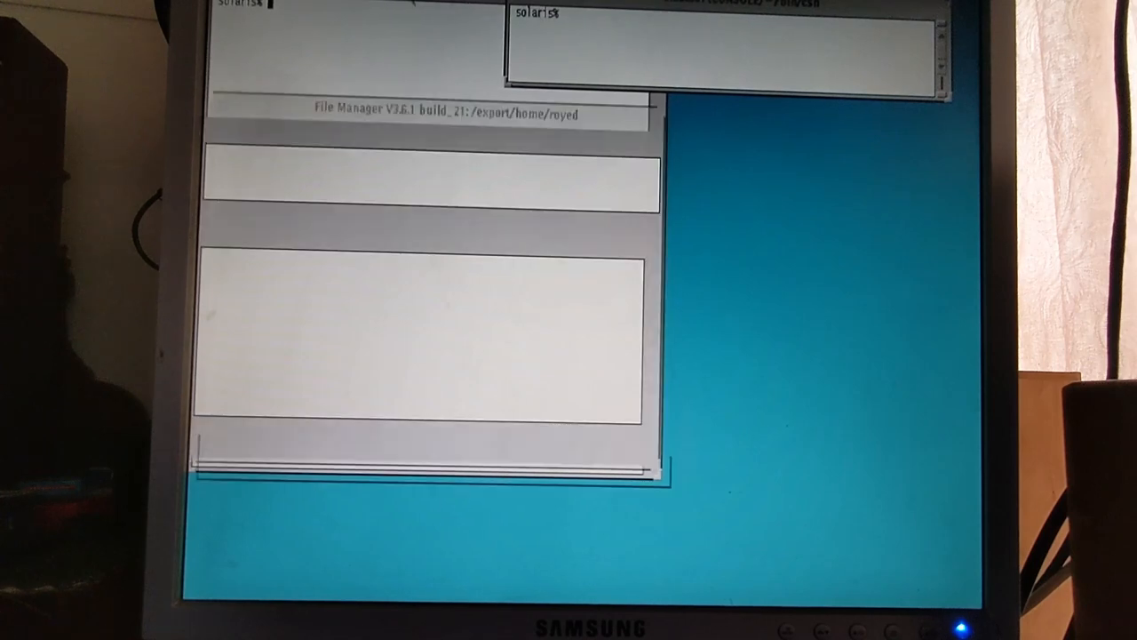
pyautogui.moveTo(418, 26)
pyautogui.mouseDown()
pyautogui.moveTo(452, 70)
pyautogui.moveTo(557, 102)
pyautogui.mouseUp()
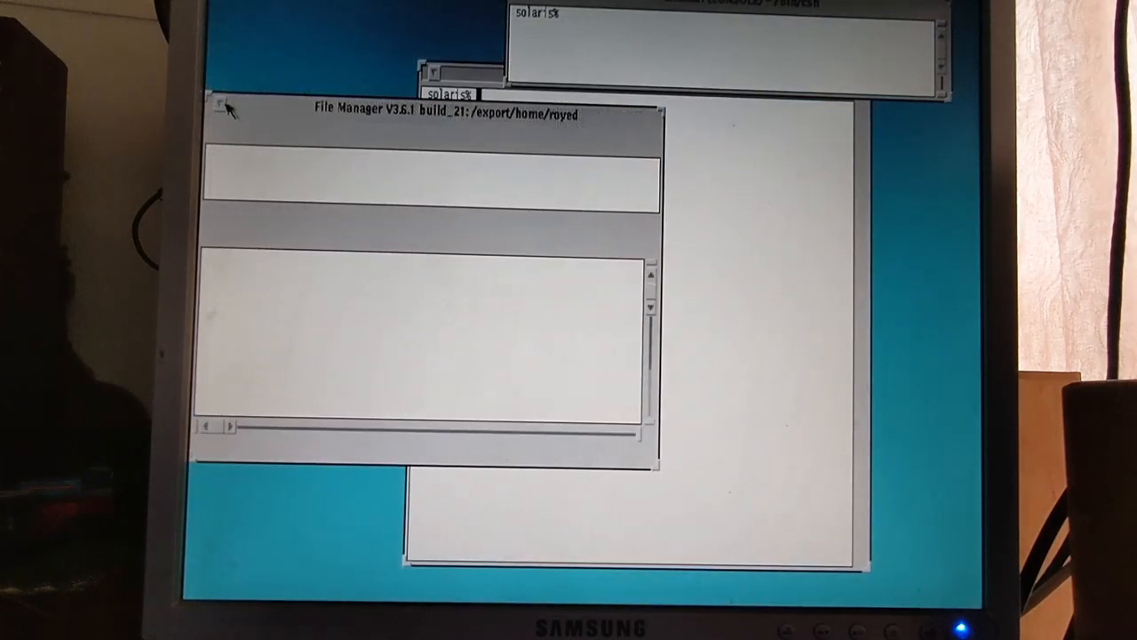
pyautogui.click(221, 105)
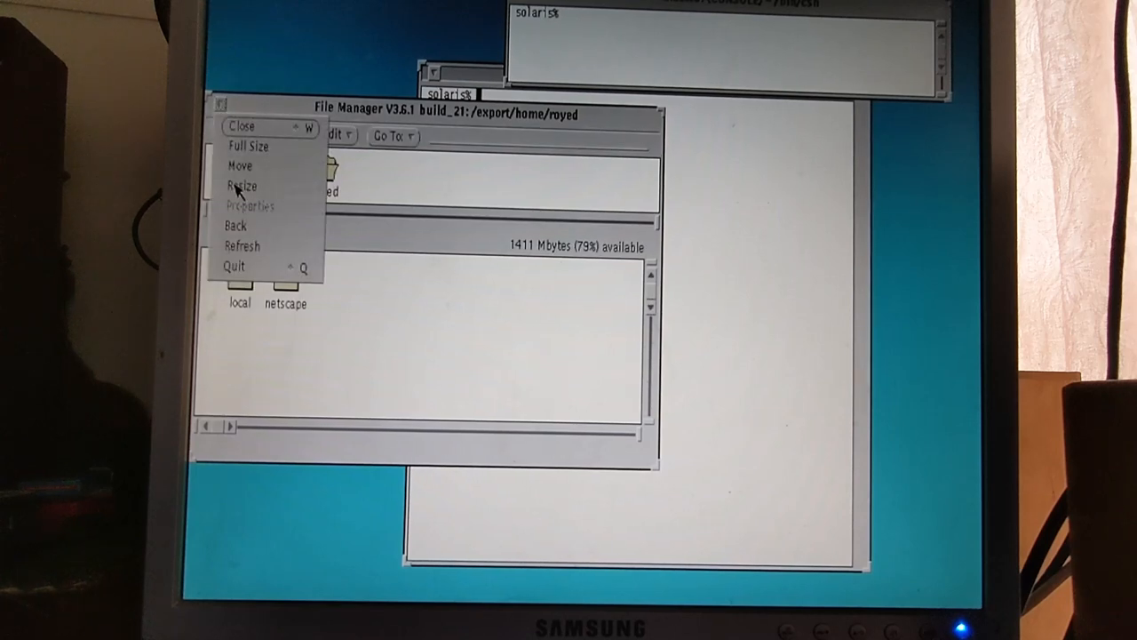
pyautogui.click(256, 127)
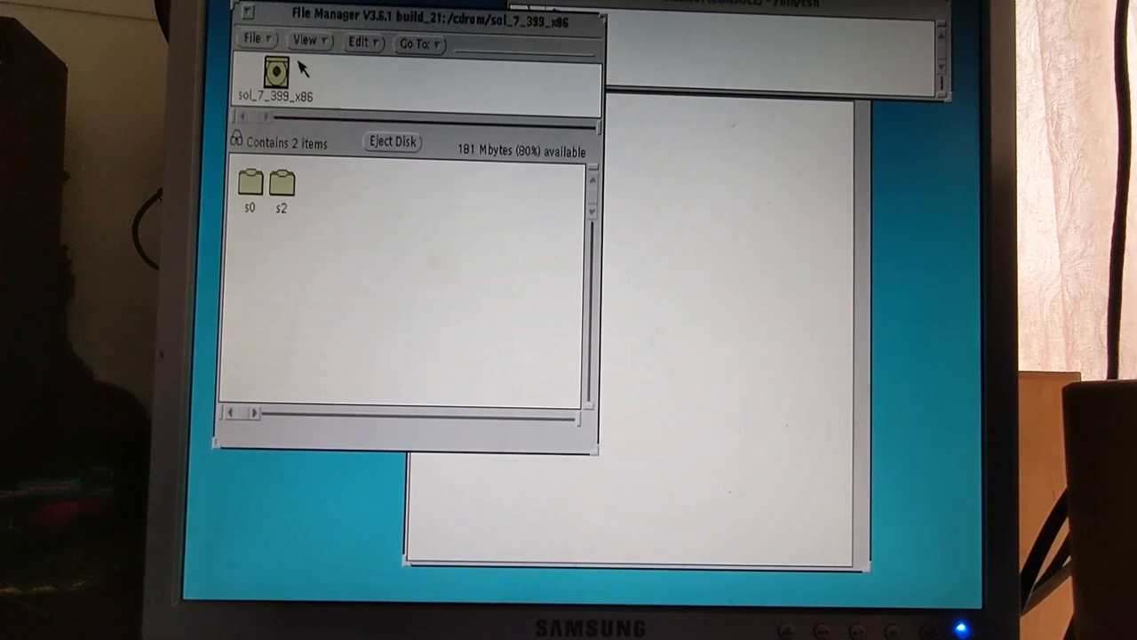
# Quit File Manager entirely from its File menu.
pyautogui.click(257, 41)
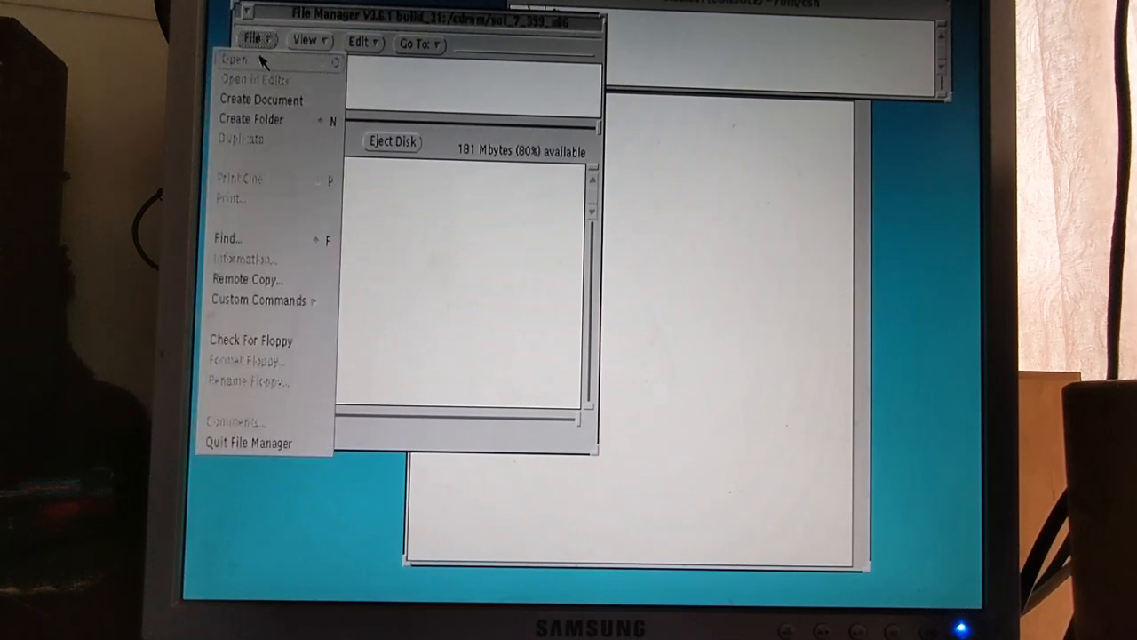
pyautogui.click(255, 444)
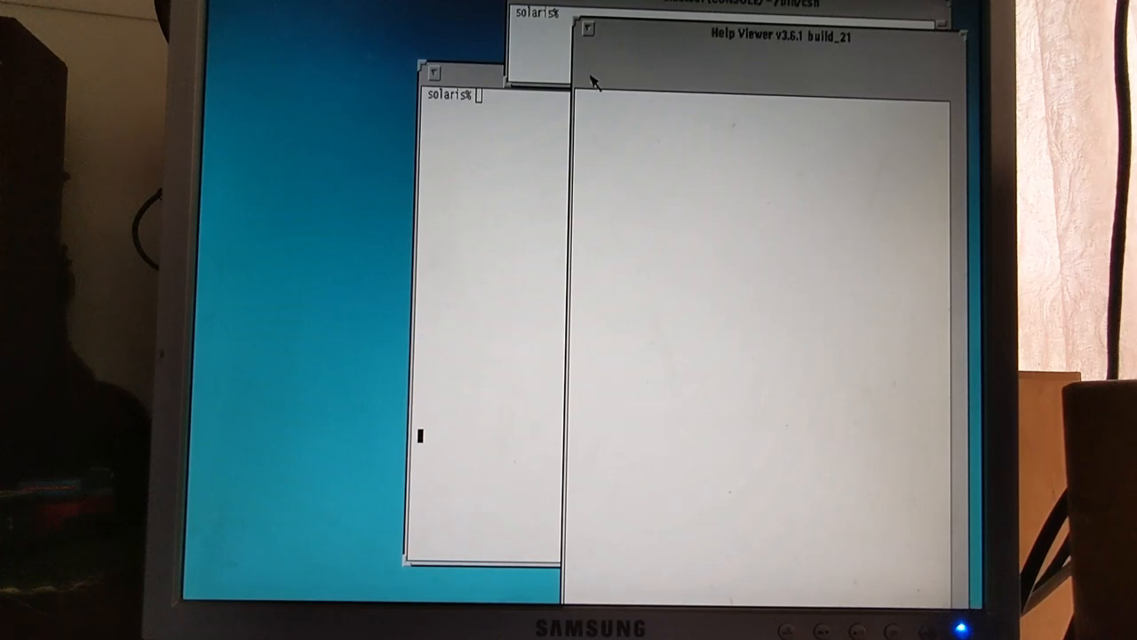
# Quit the Help Viewer from its window menu and raise the shelltool window.
pyautogui.click(589, 30)
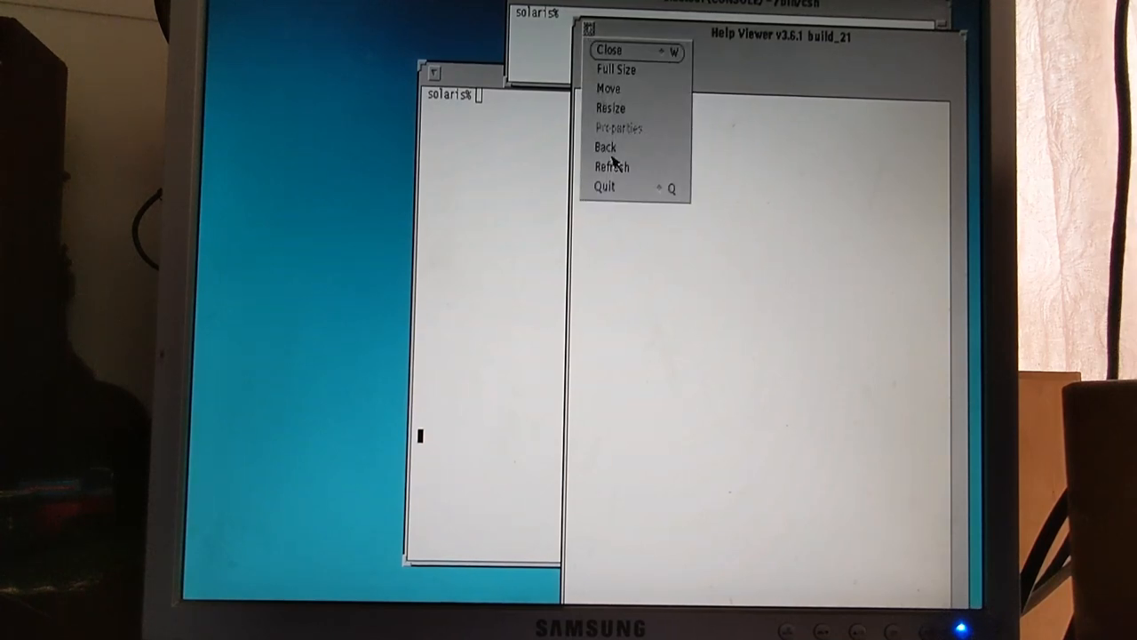
pyautogui.click(604, 186)
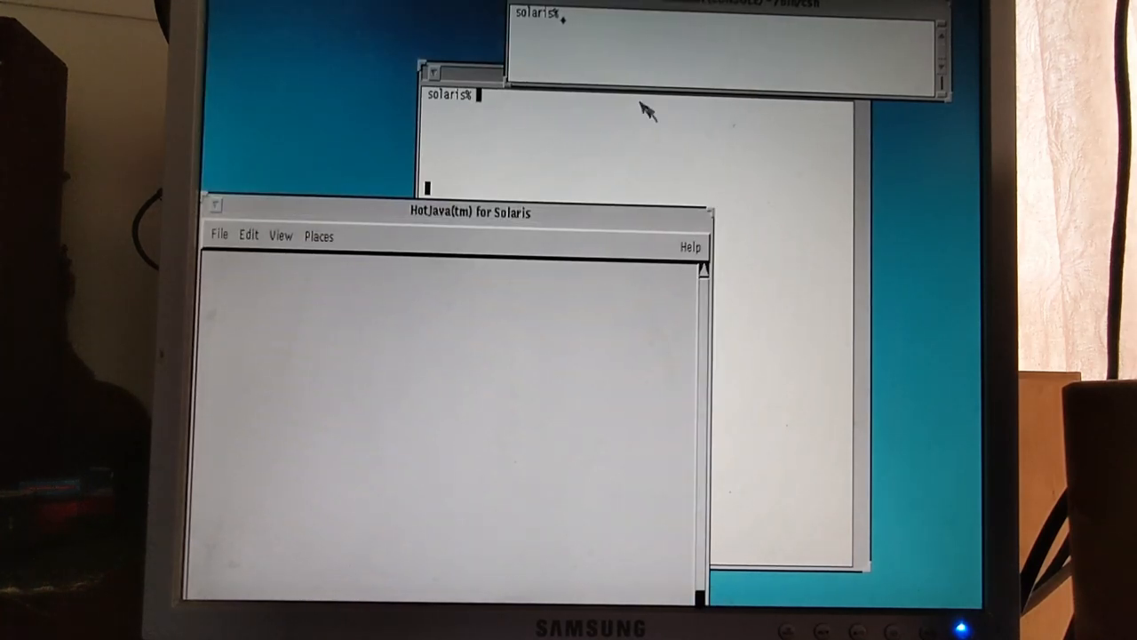
pyautogui.click(497, 79)
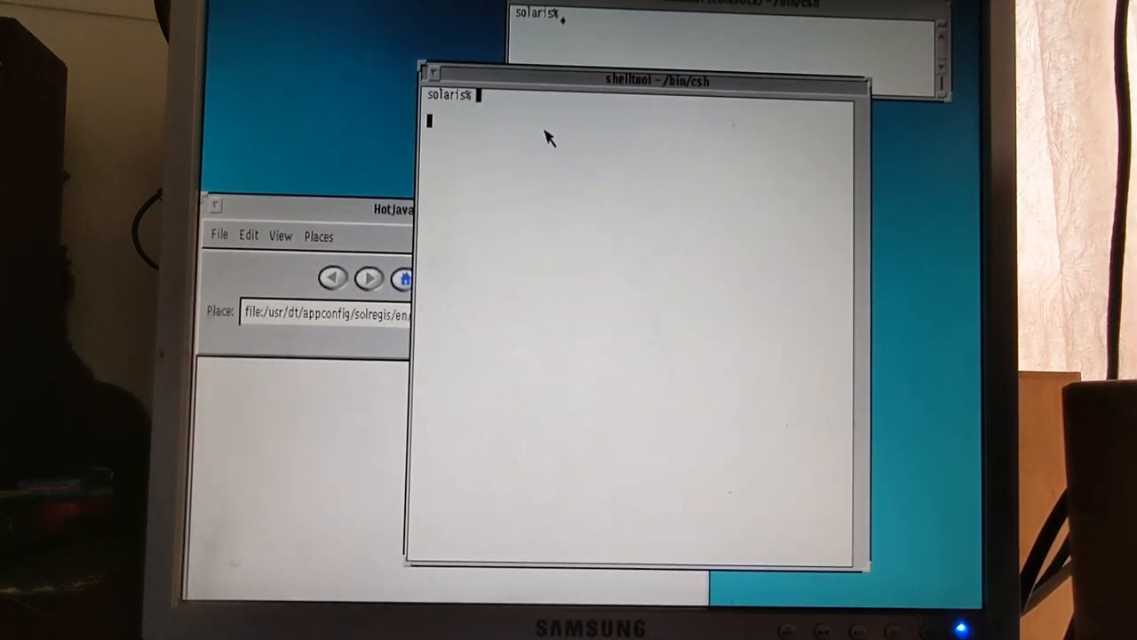
pyautogui.write('/')
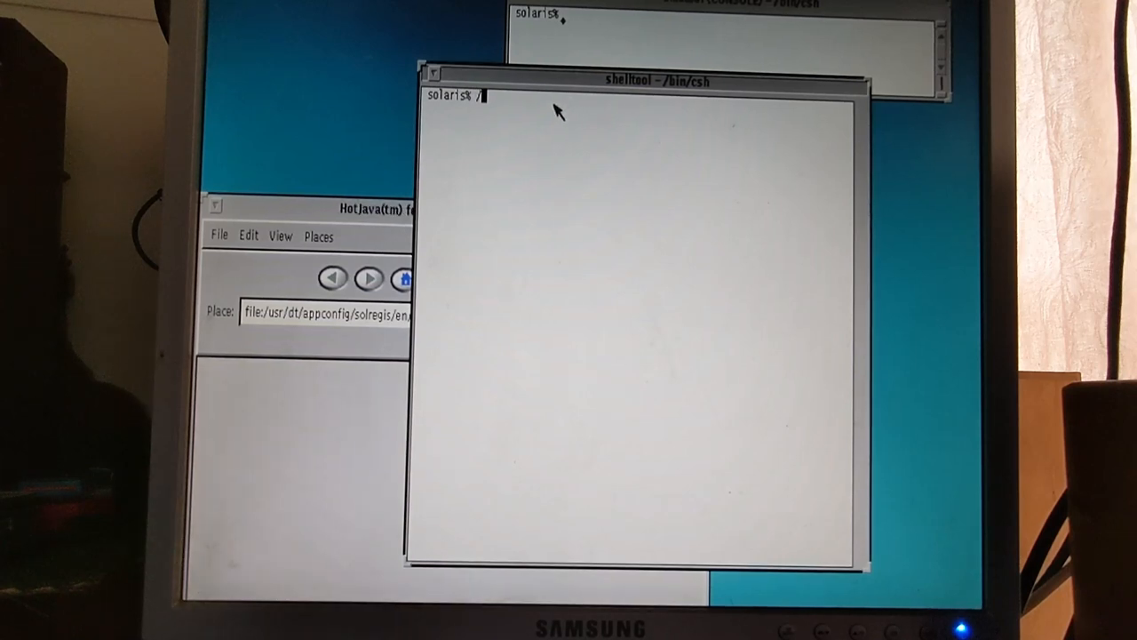
pyautogui.write('opt')
pyautogui.write('/netscape')
# Try running /opt/netscape, then cd into /opt/netscape and list its files with ls.
pyautogui.press('Return')
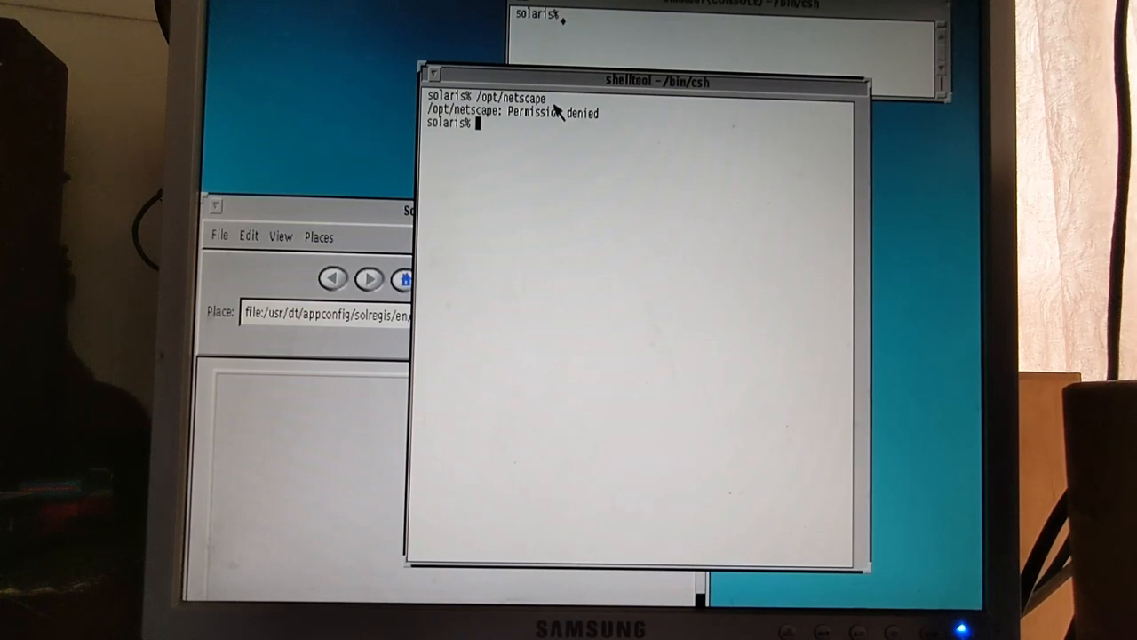
pyautogui.write('cd /opt/')
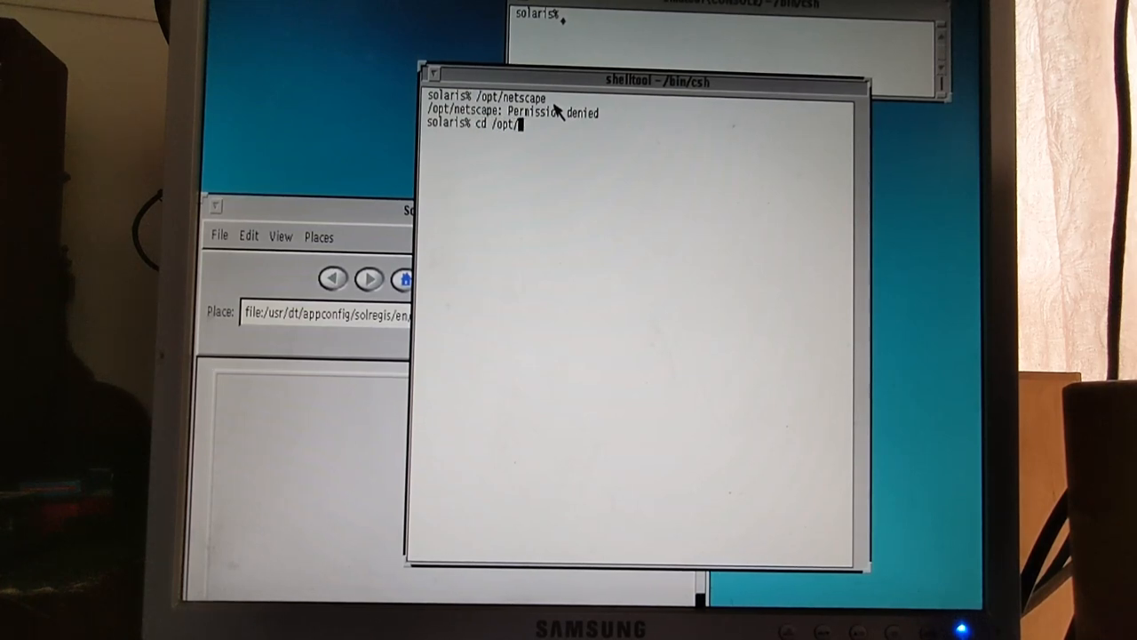
pyautogui.write('net')
pyautogui.write('scape')
pyautogui.press('Return')
pyautogui.write('ls')
pyautogui.press('Return')
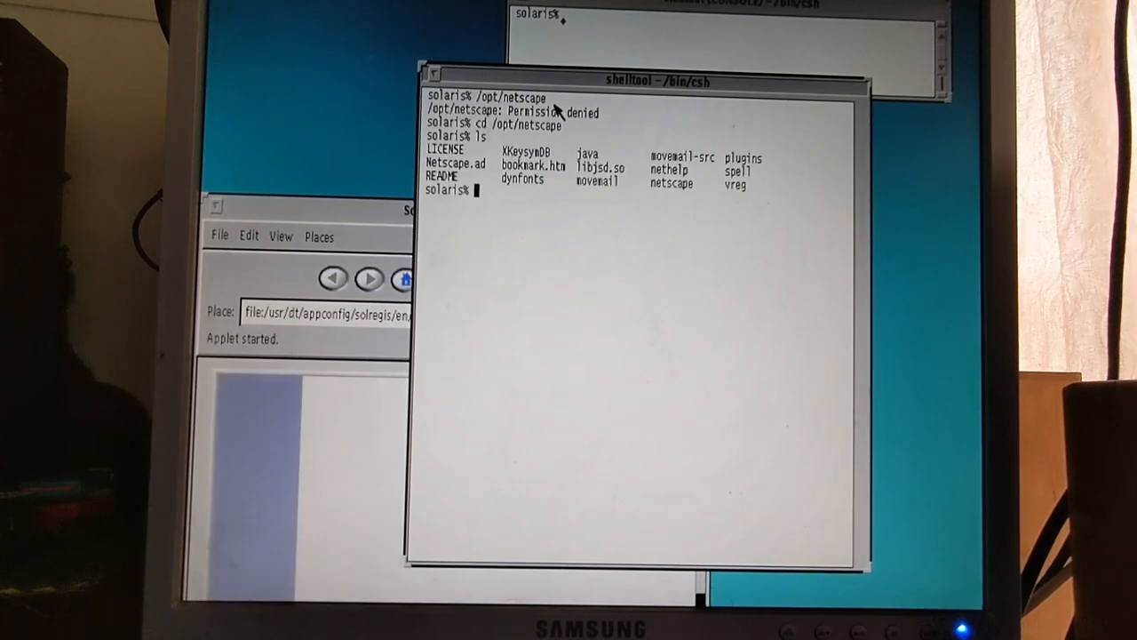
pyautogui.write('c')
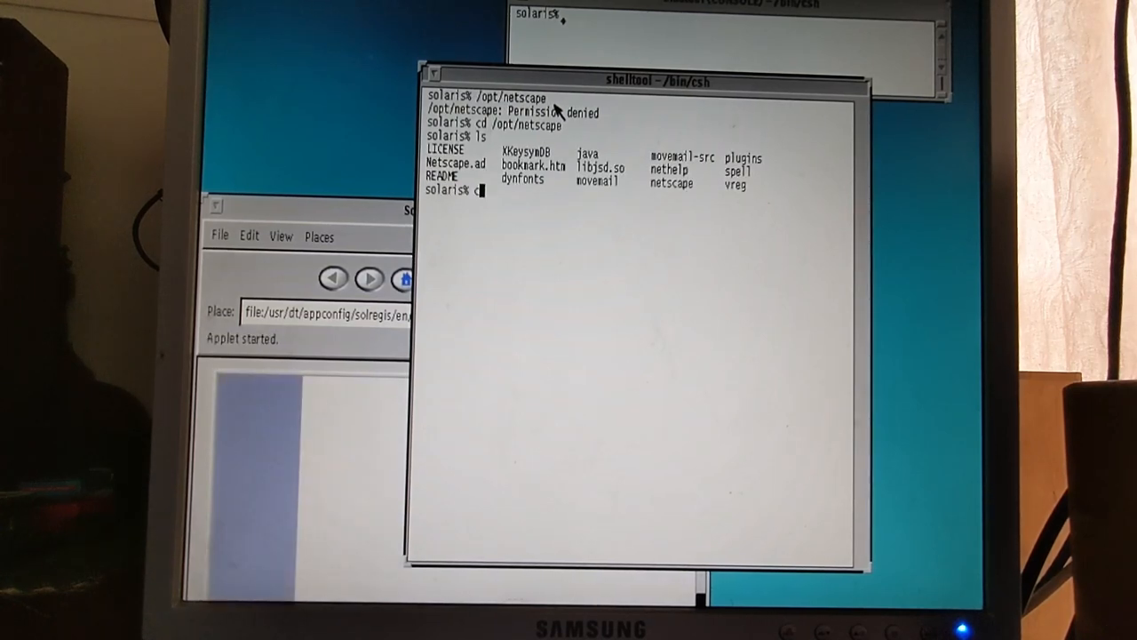
pyautogui.write('hown ')
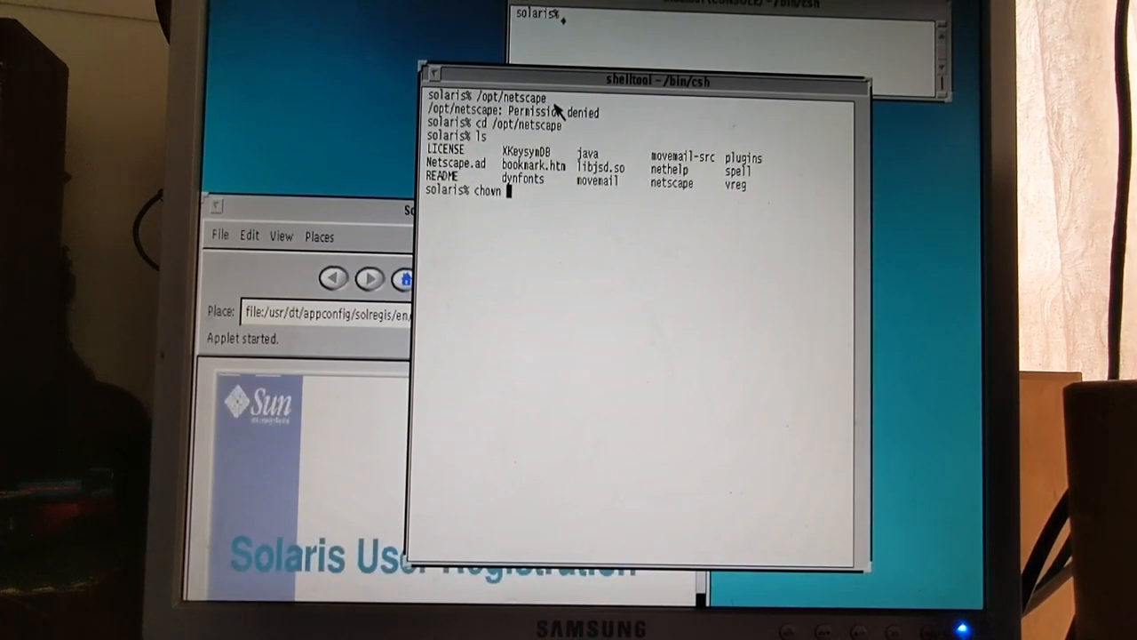
pyautogui.write('* roye')
pyautogui.write('d')
# Run the chown * command on the Netscape files.
pyautogui.press('Return')
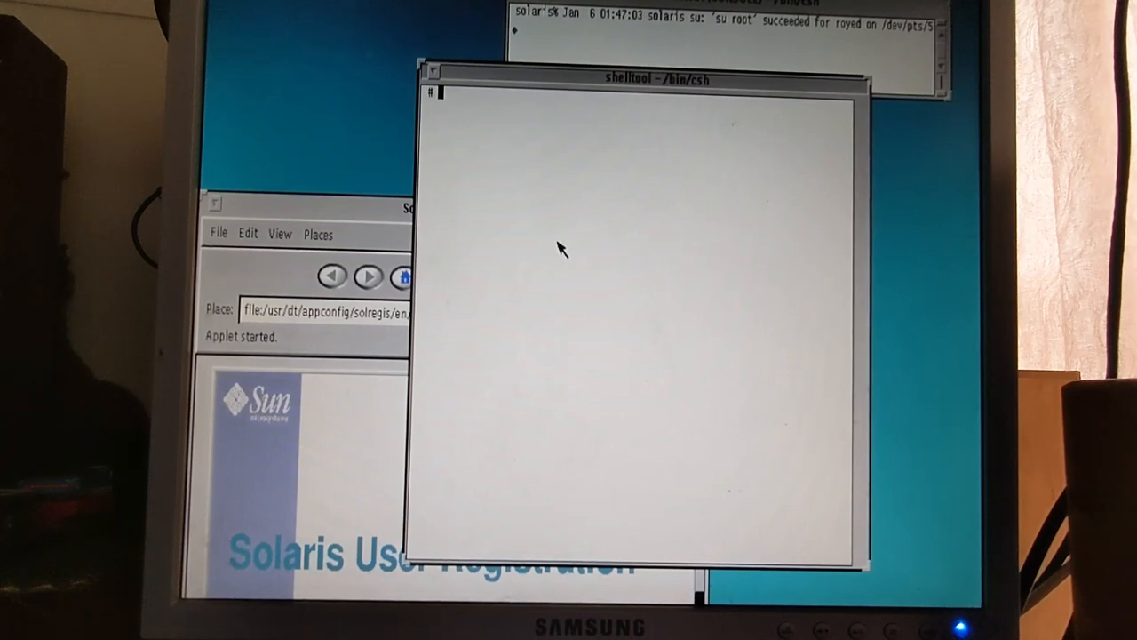
pyautogui.write('wd')
# Run pwd and ls -als in /opt/netscape, then chmod a+x * to make every file executable.
pyautogui.press('Return')
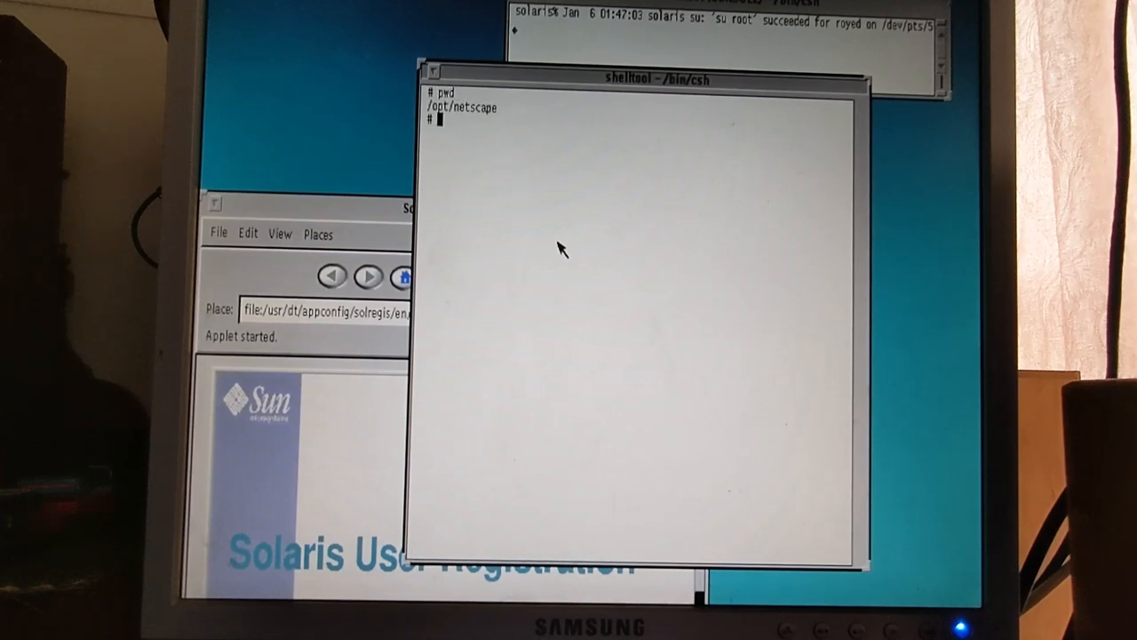
pyautogui.write('ls -a')
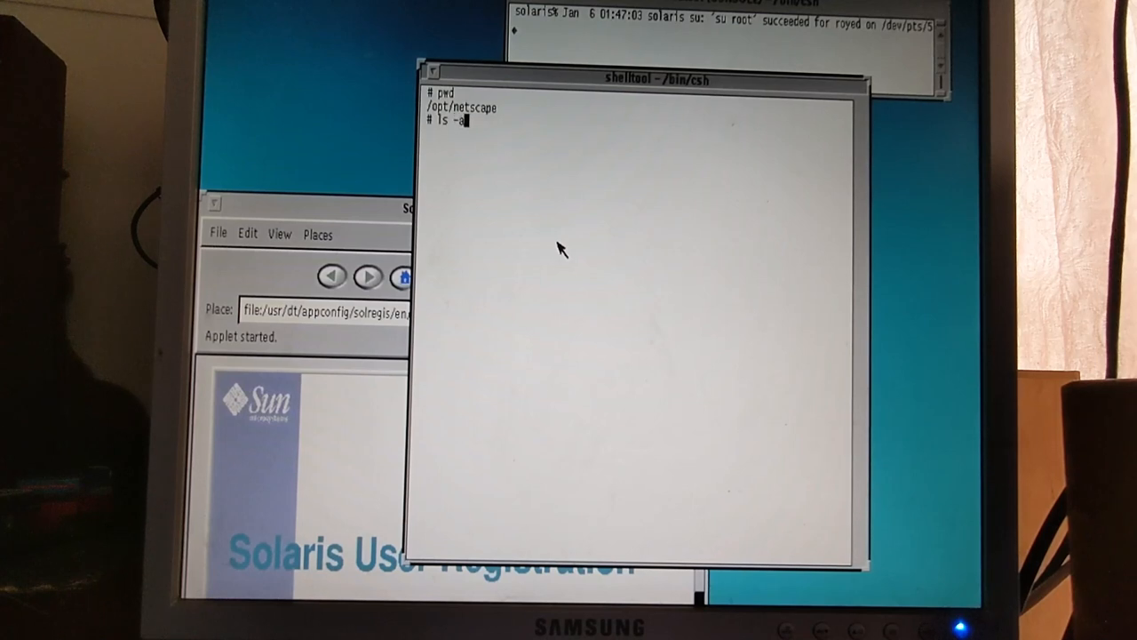
pyautogui.write('ls')
pyautogui.press('Return')
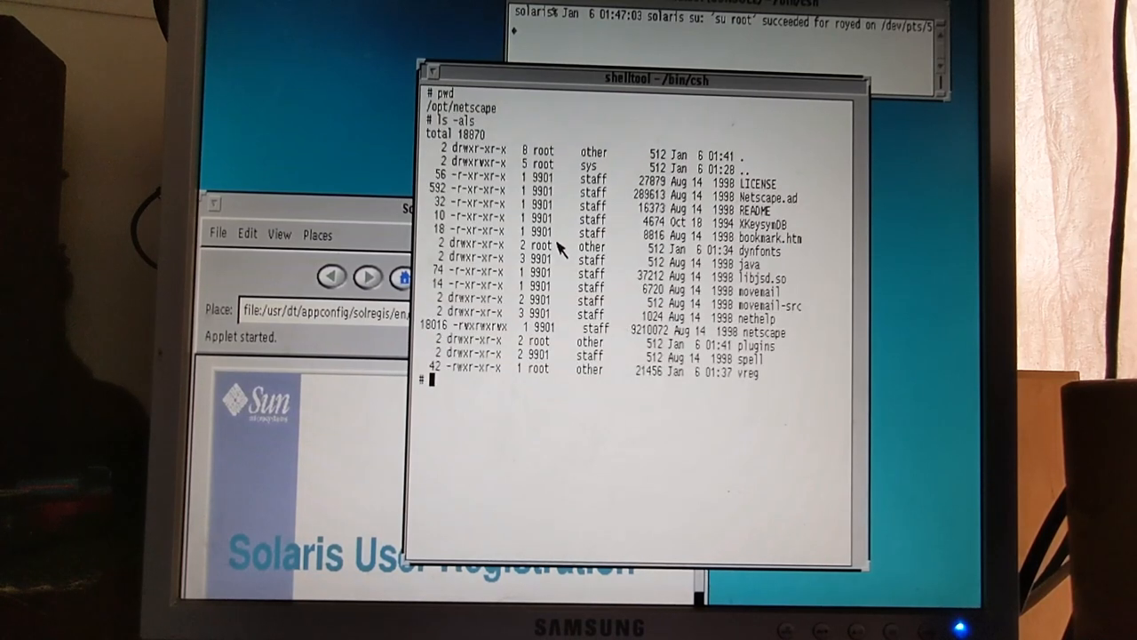
pyautogui.write('ch')
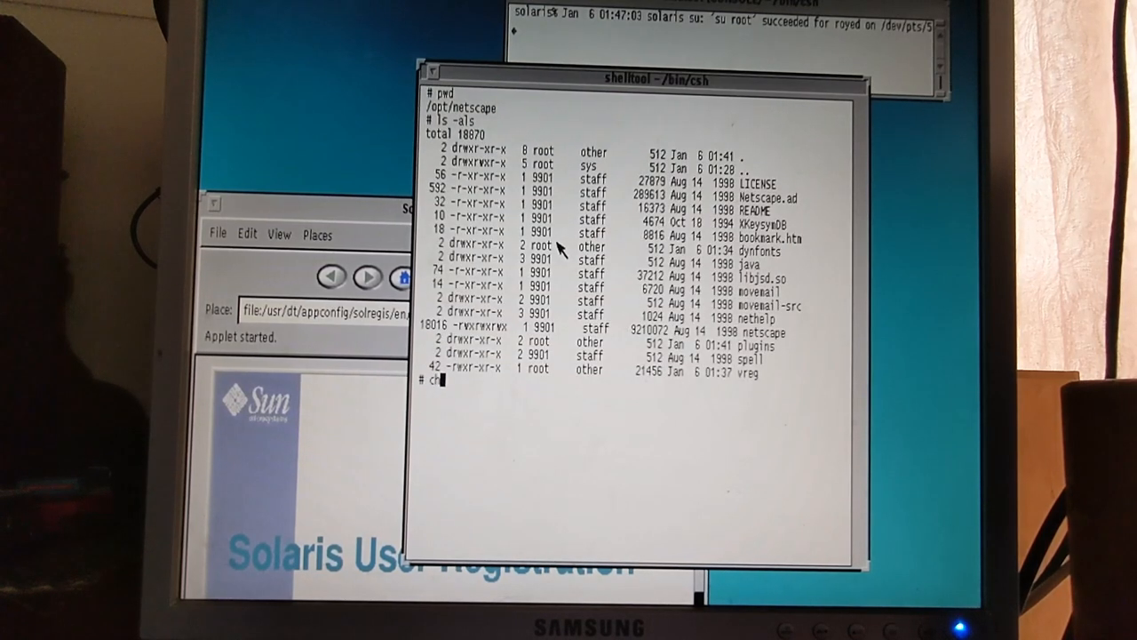
pyautogui.write('od')
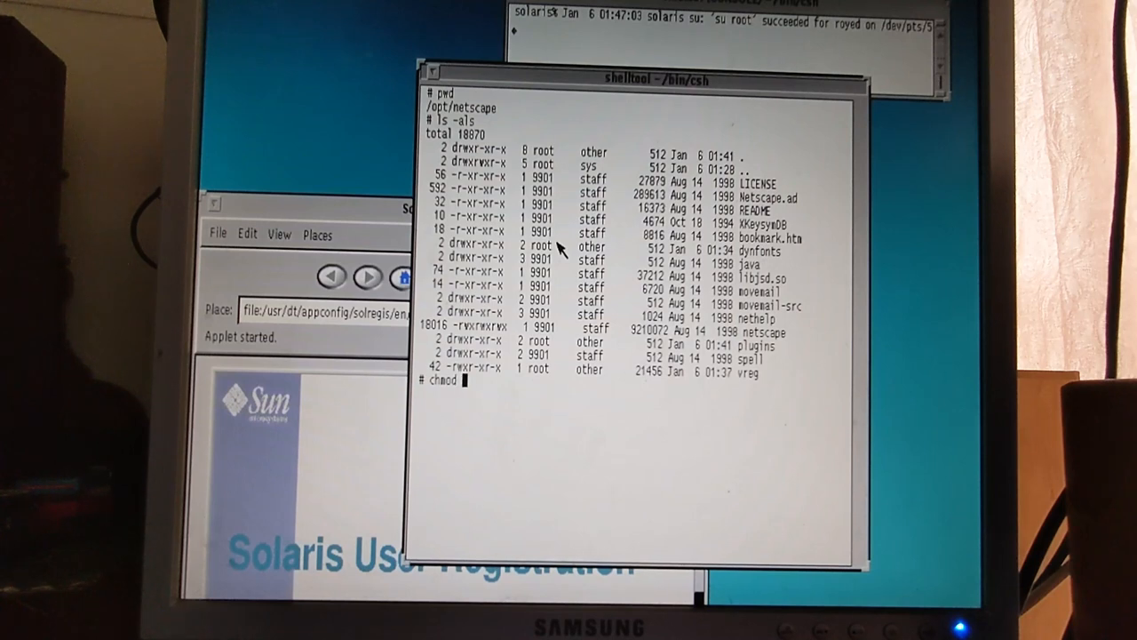
pyautogui.write(' a')
pyautogui.write('x *')
pyautogui.press('Return')
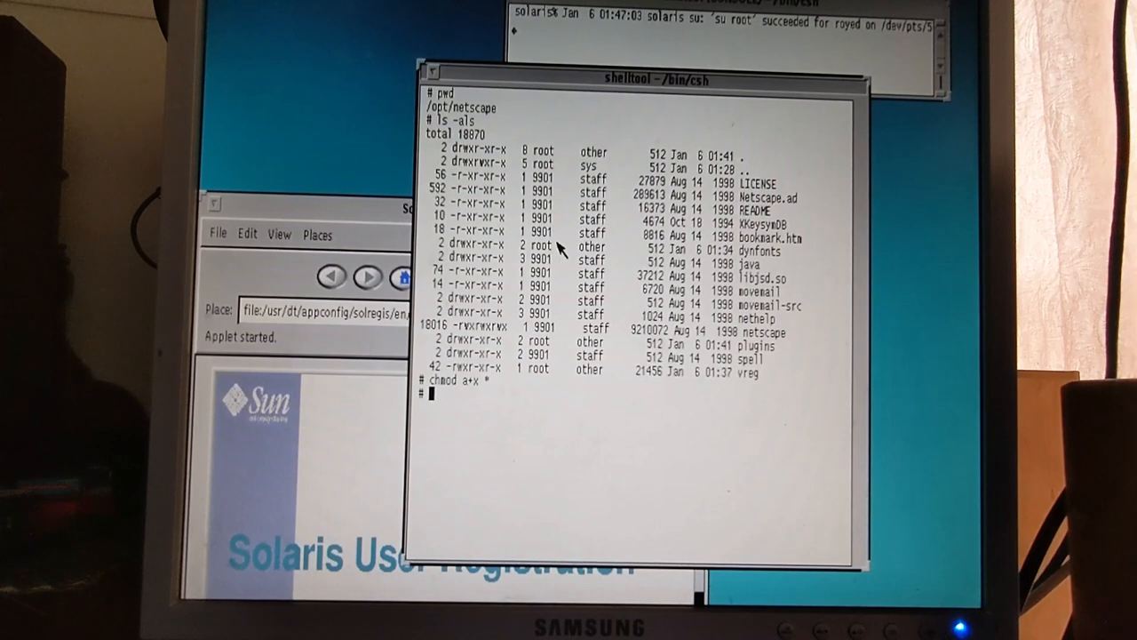
pyautogui.write('./n')
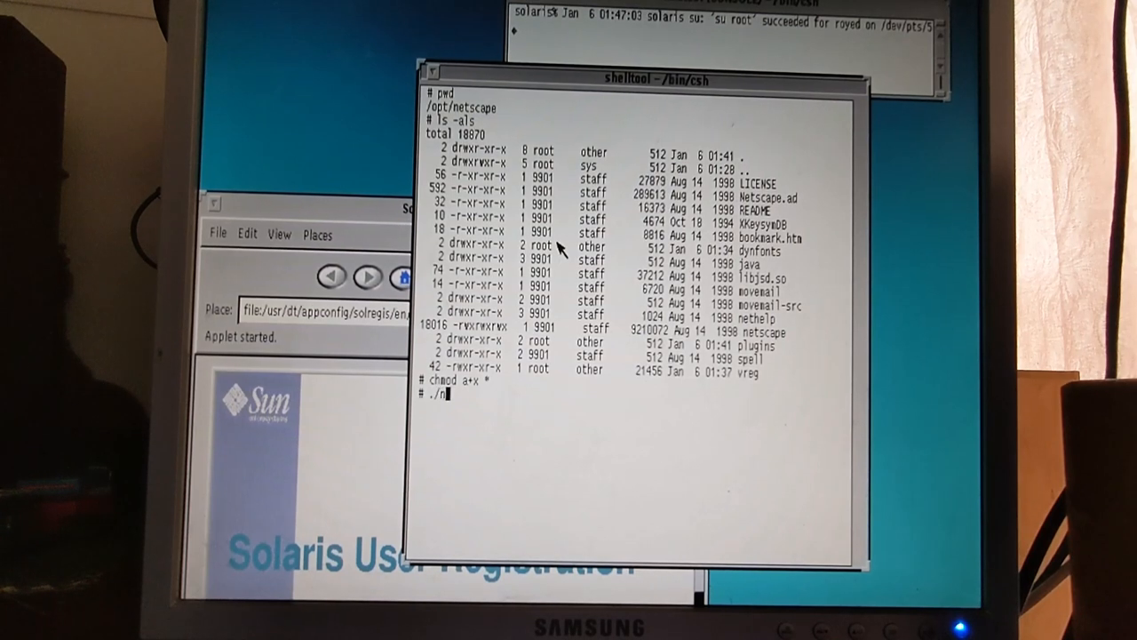
pyautogui.write('tscape')
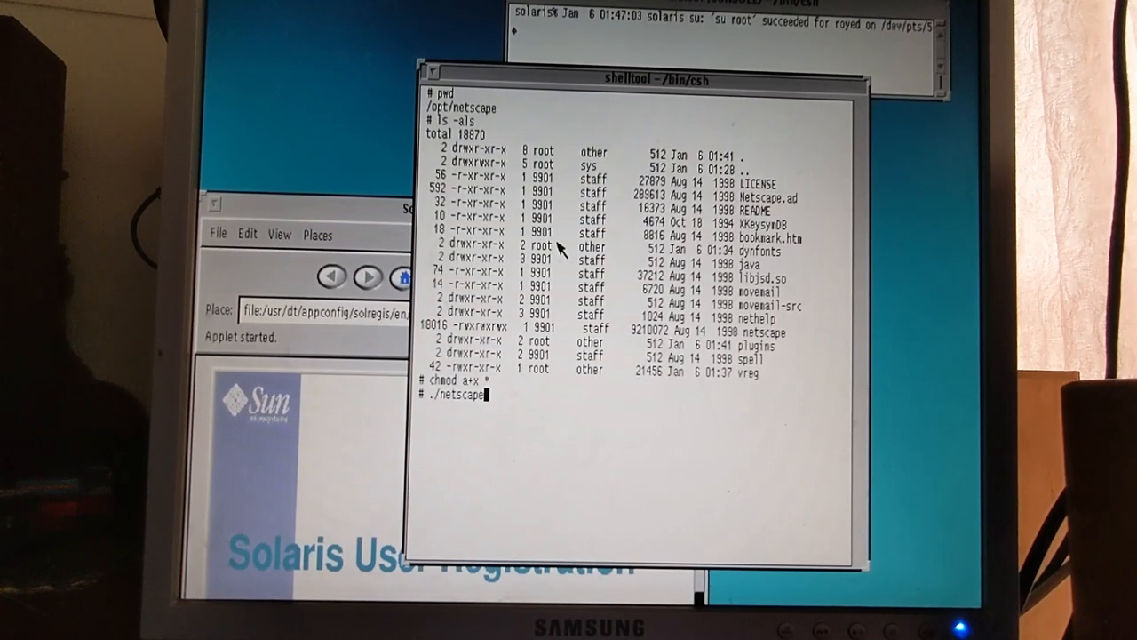
# Launch ./netscape and accept the Netscape license agreement.
pyautogui.press('Return')
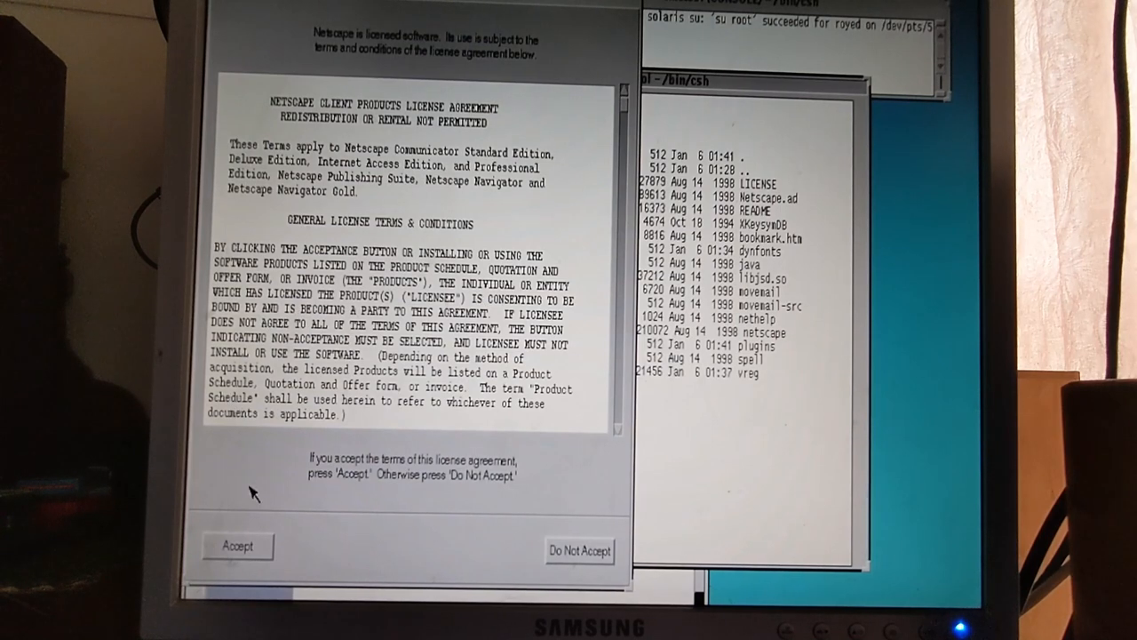
pyautogui.click(238, 546)
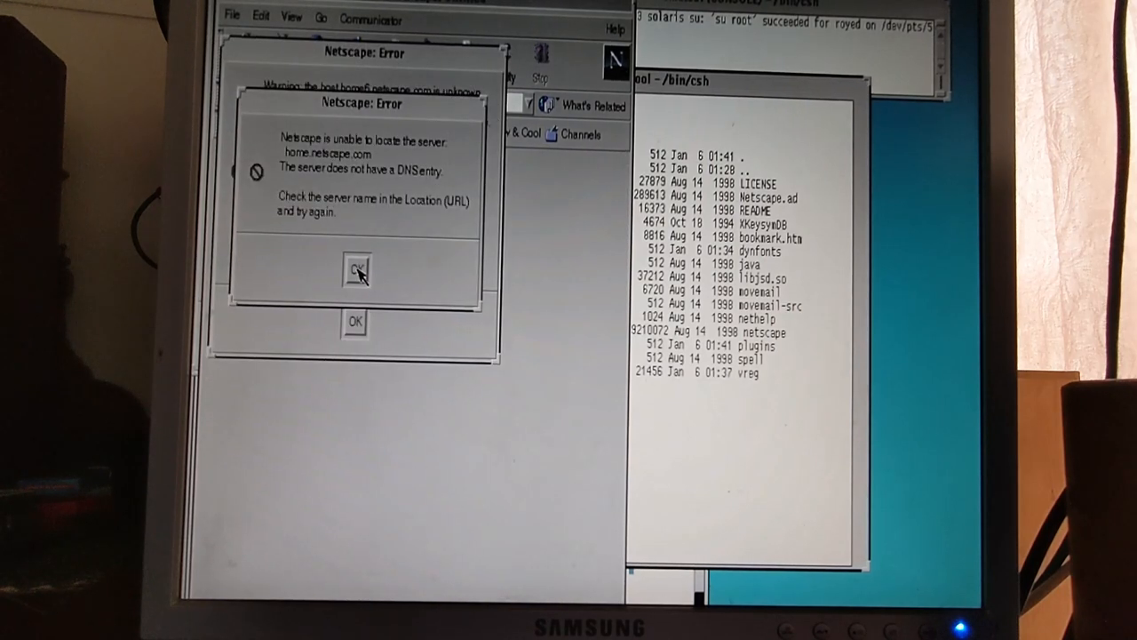
# Dismiss the server-not-found error and the unknown host warning with OK.
pyautogui.click(357, 271)
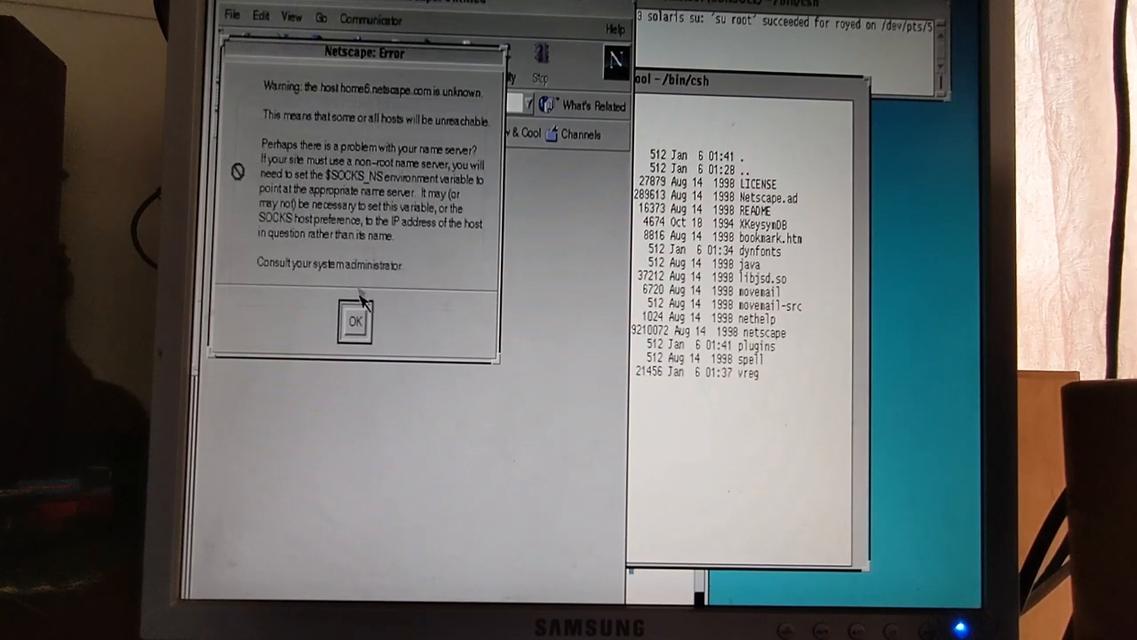
pyautogui.click(355, 322)
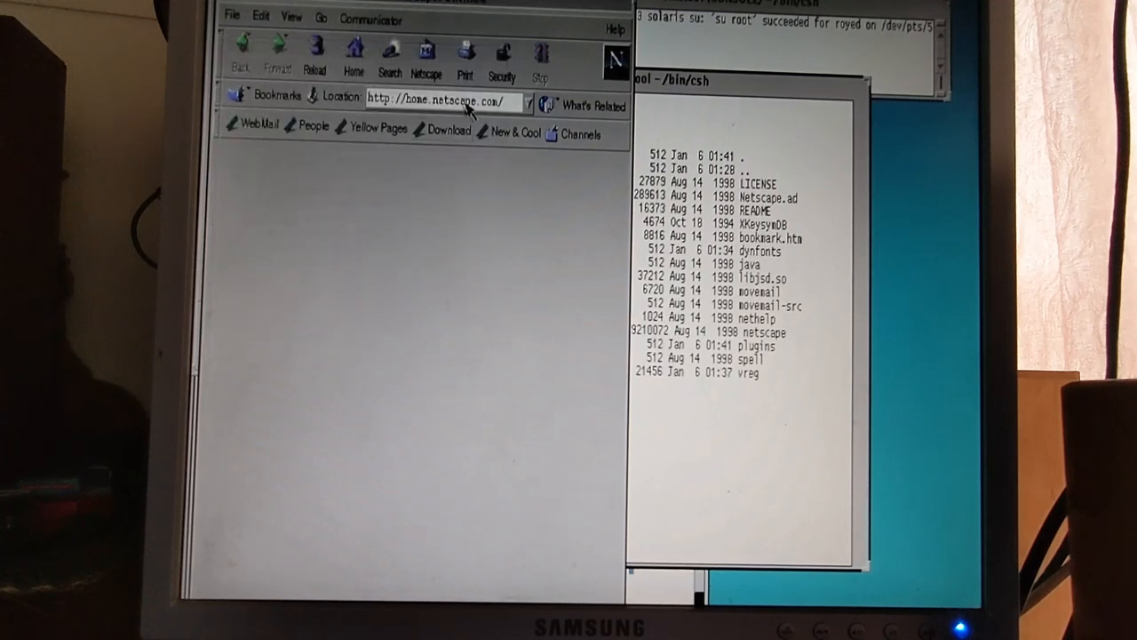
pyautogui.moveTo(506, 99); pyautogui.dragTo(366, 100)
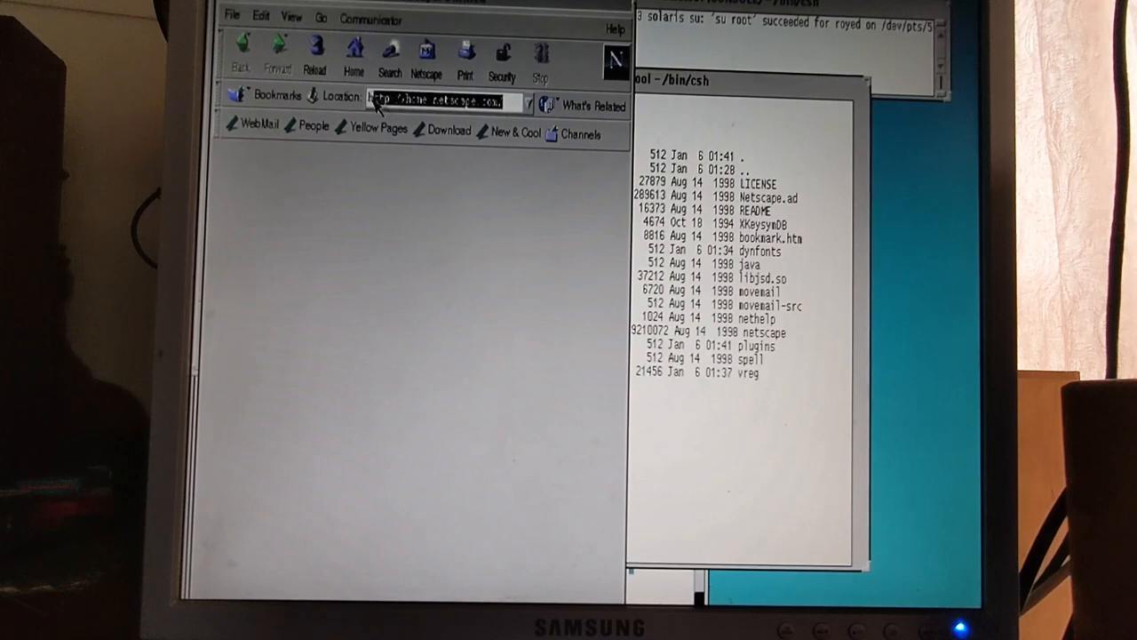
pyautogui.write('htt')
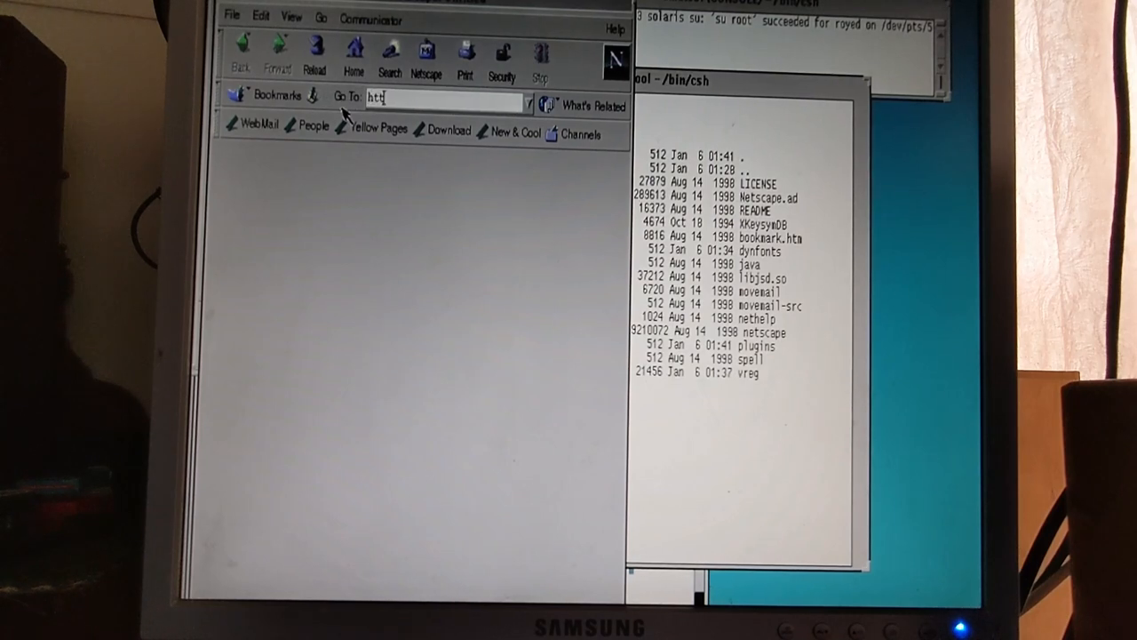
pyautogui.write('p://')
pyautogui.write('ww')
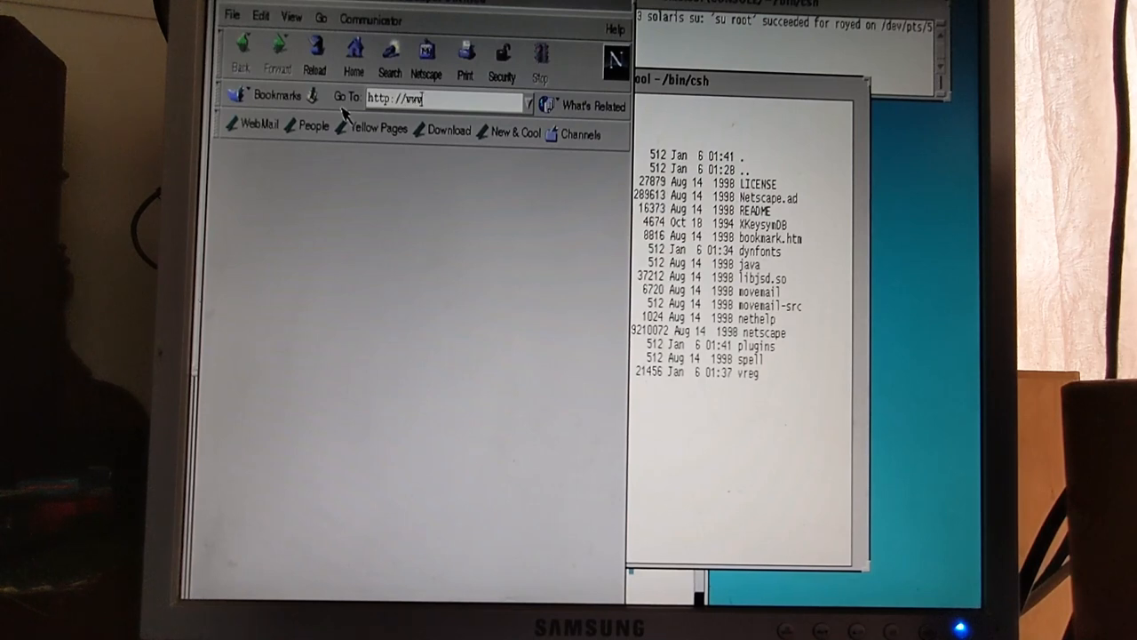
pyautogui.write('woogle.com/')
pyautogui.press('Return')
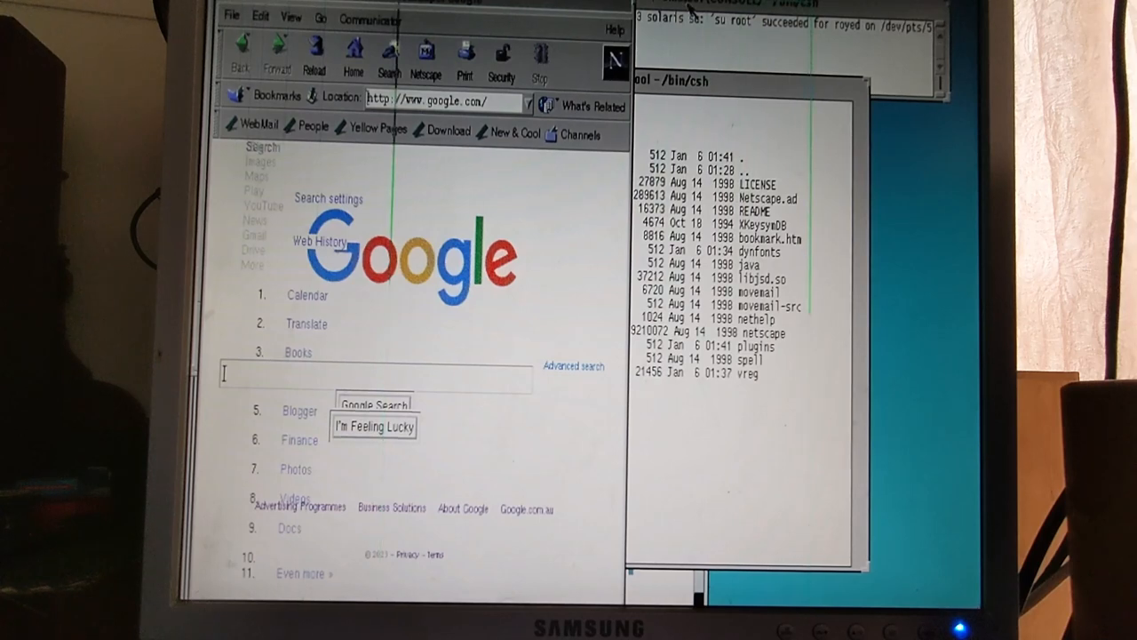
# Move the browser window right and dismiss the disk cache directory notice.
pyautogui.moveTo(509, 7); pyautogui.dragTo(693, 13)
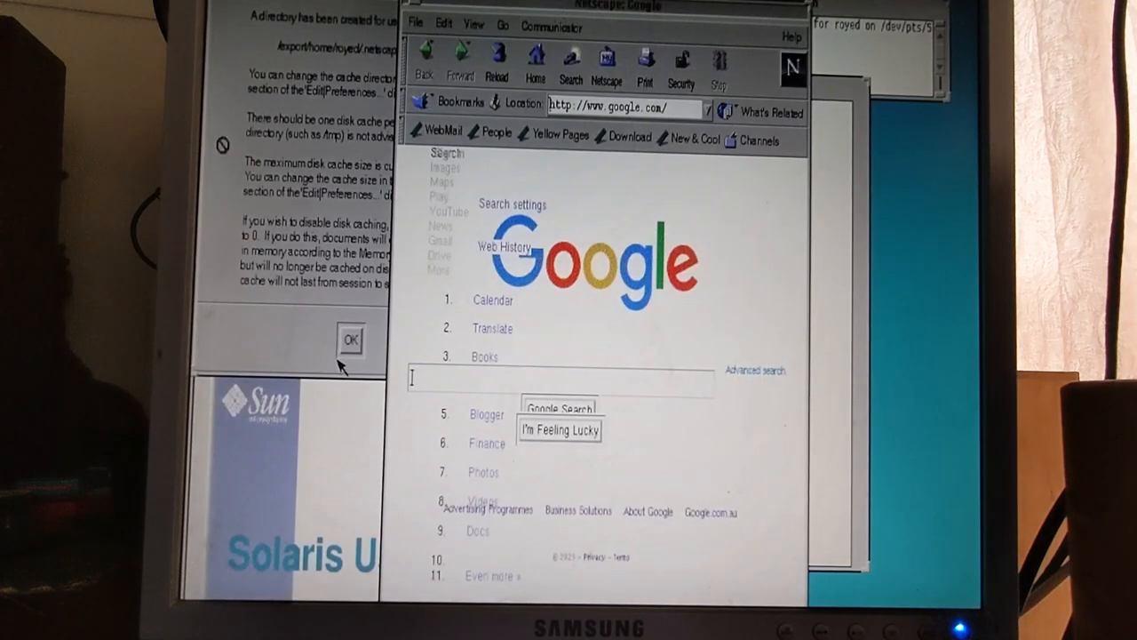
pyautogui.click(351, 340)
pyautogui.click(351, 345)
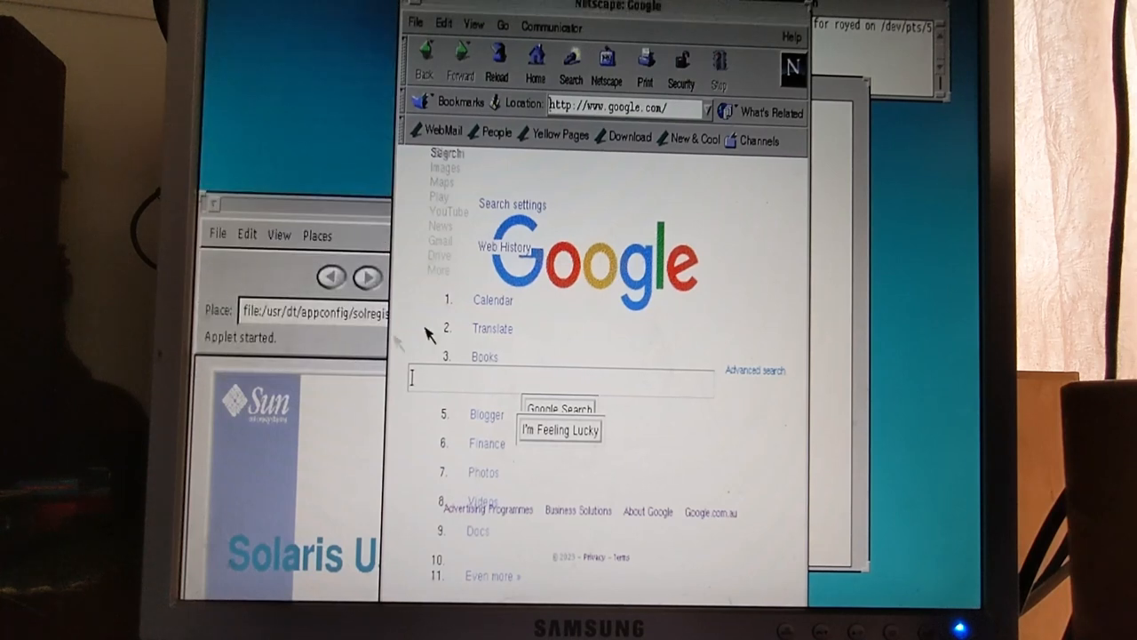
# Raise the Solaris User Registration window and quit it from its window menu.
pyautogui.click(316, 212)
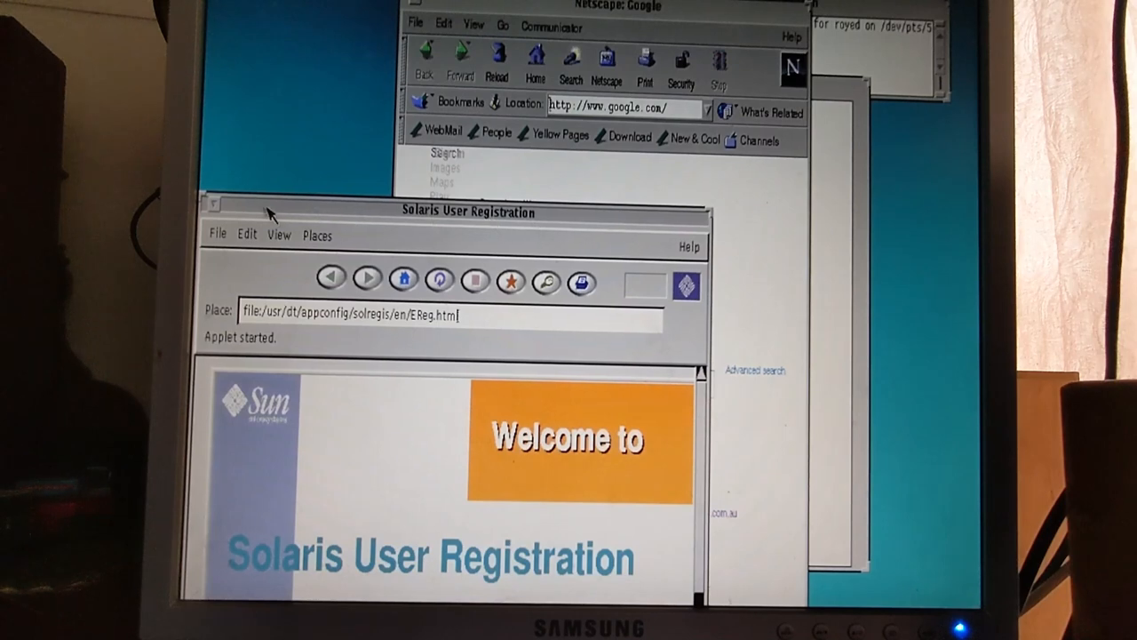
pyautogui.click(215, 205)
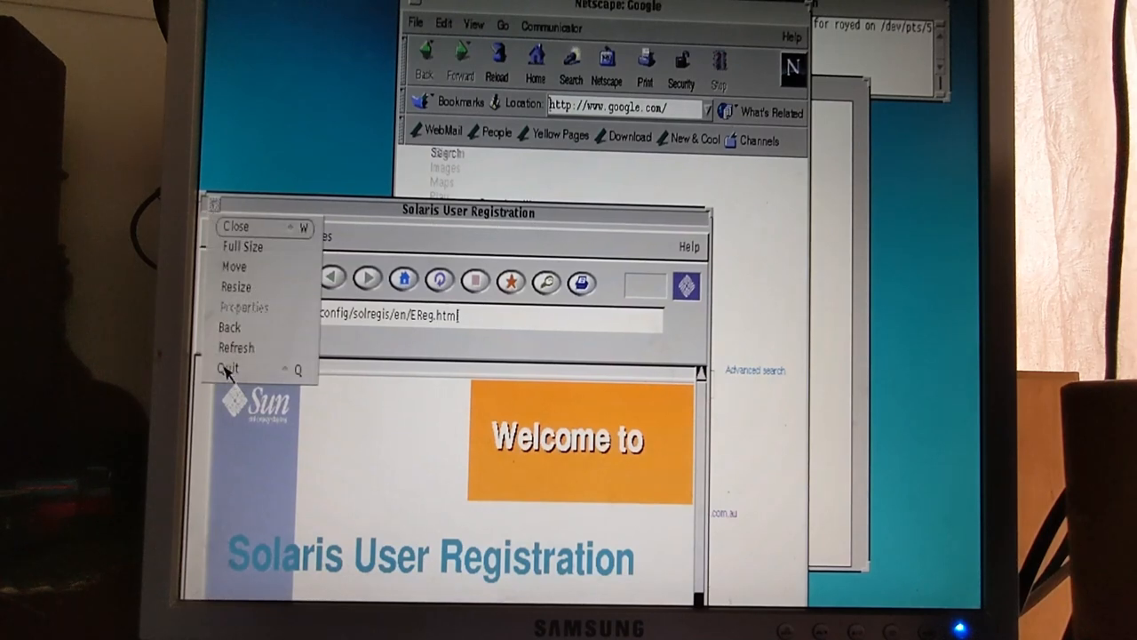
pyautogui.click(227, 373)
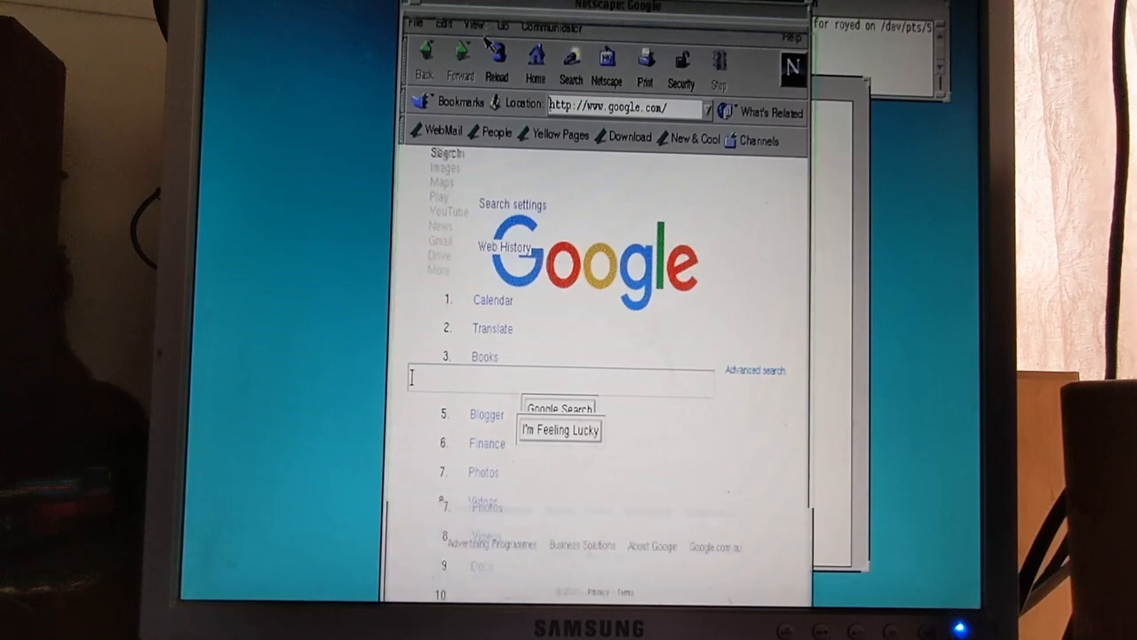
# Enlarge the Netscape window from its top-left corner and nudge it into place so Google redraws fully.
pyautogui.moveTo(422, 4); pyautogui.dragTo(426, 38)
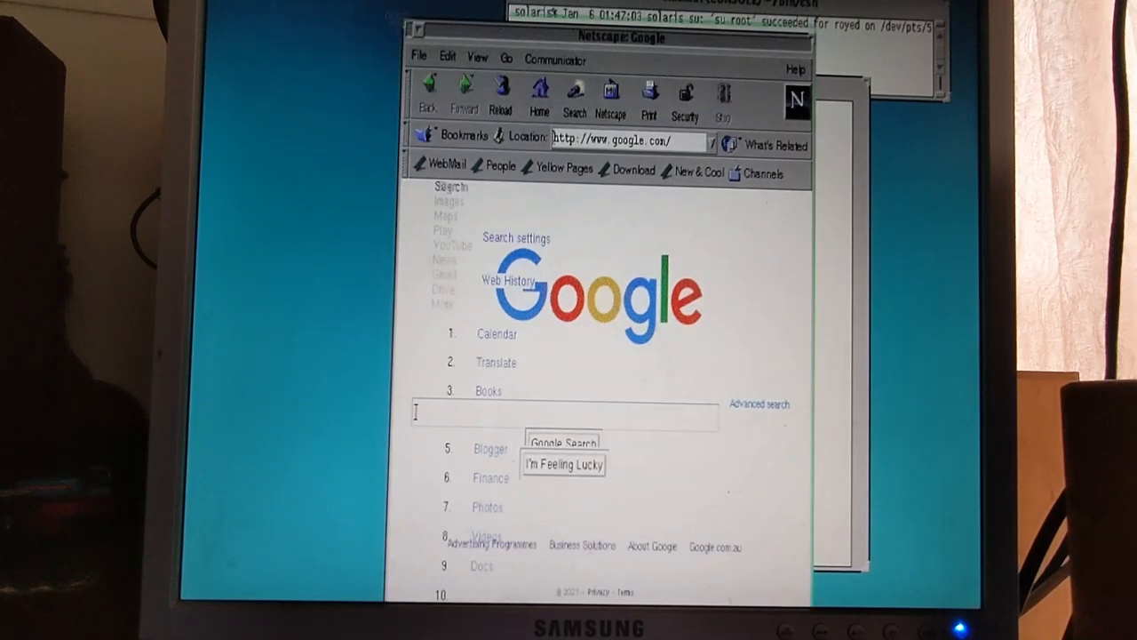
pyautogui.moveTo(406, 22); pyautogui.dragTo(218, 57)
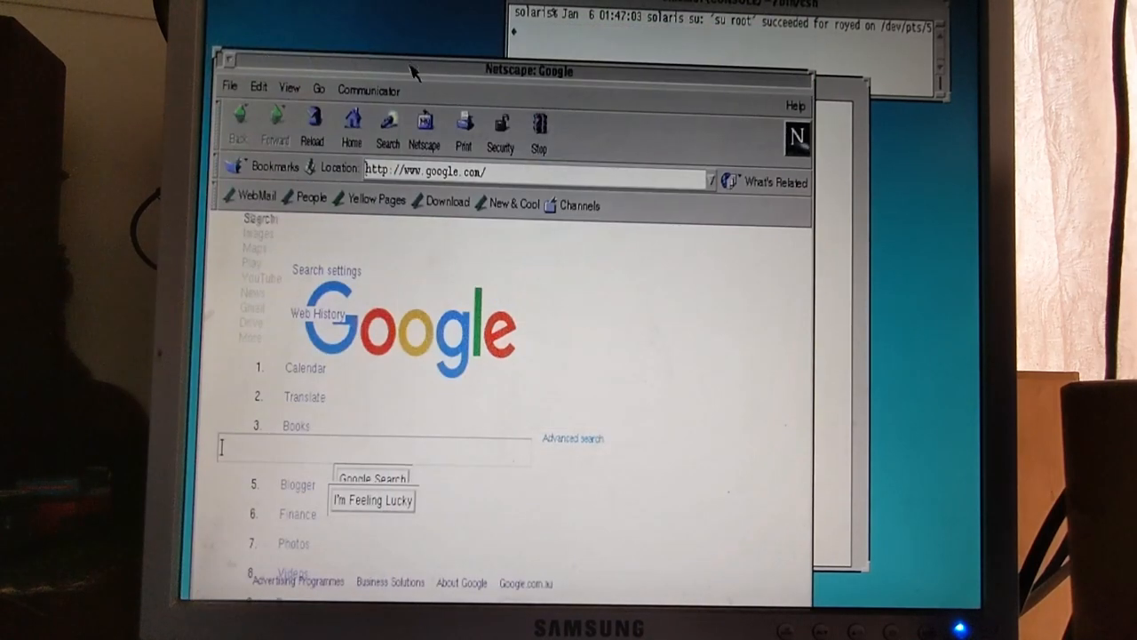
pyautogui.moveTo(418, 71); pyautogui.dragTo(459, 19)
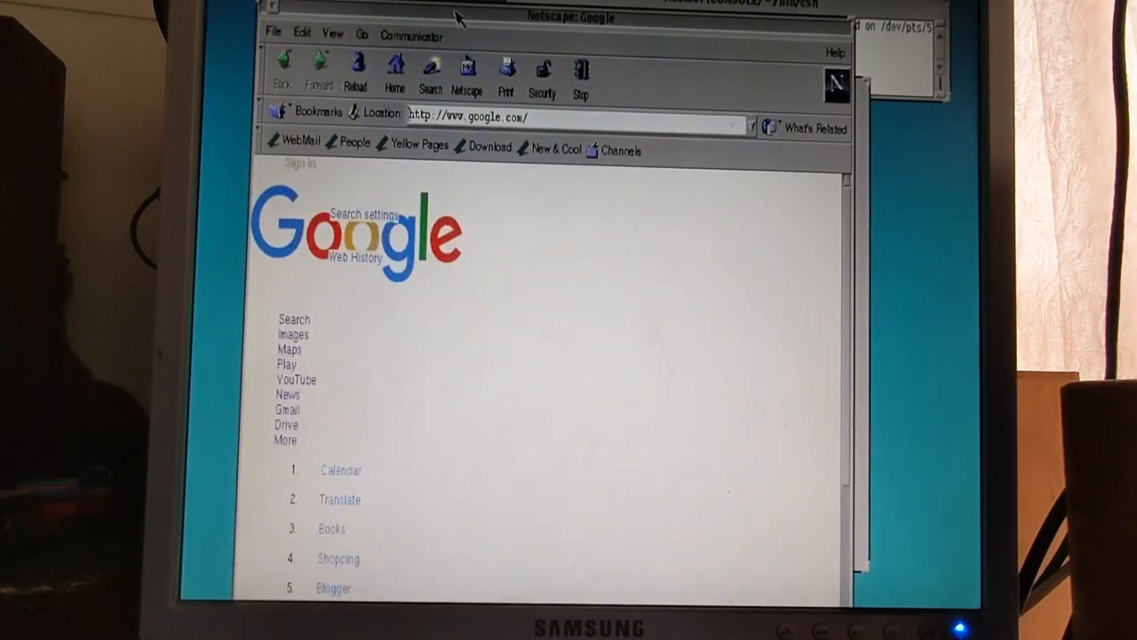
pyautogui.moveTo(459, 18); pyautogui.dragTo(465, 7)
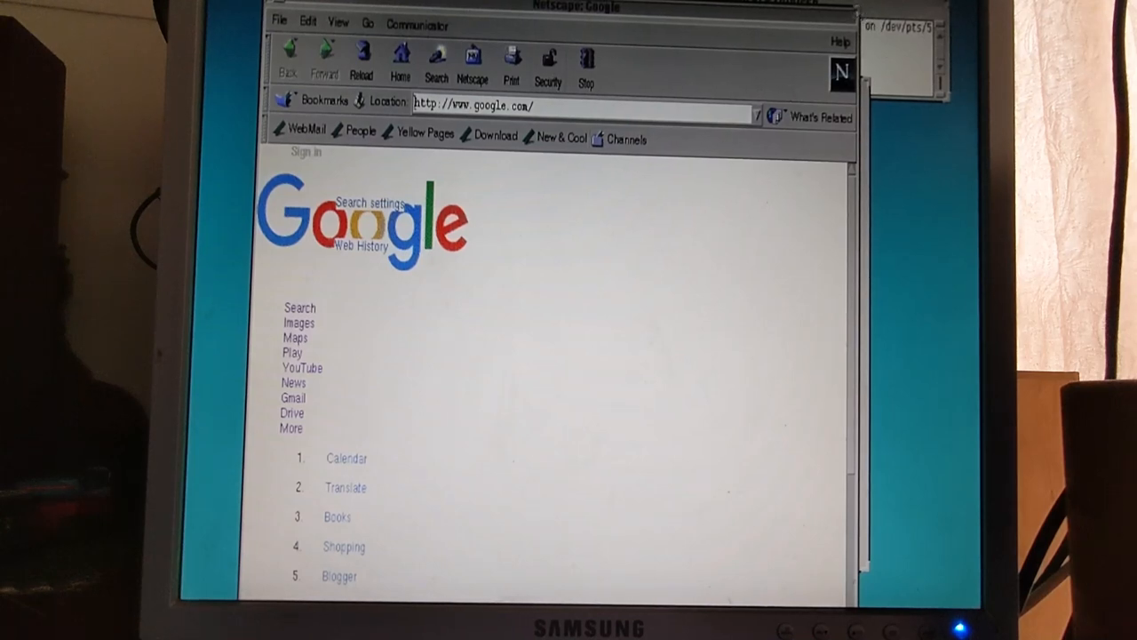
pyautogui.moveTo(743, 7)
pyautogui.mouseDown()
pyautogui.moveTo(743, 85)
pyautogui.moveTo(771, 36)
pyautogui.mouseUp()
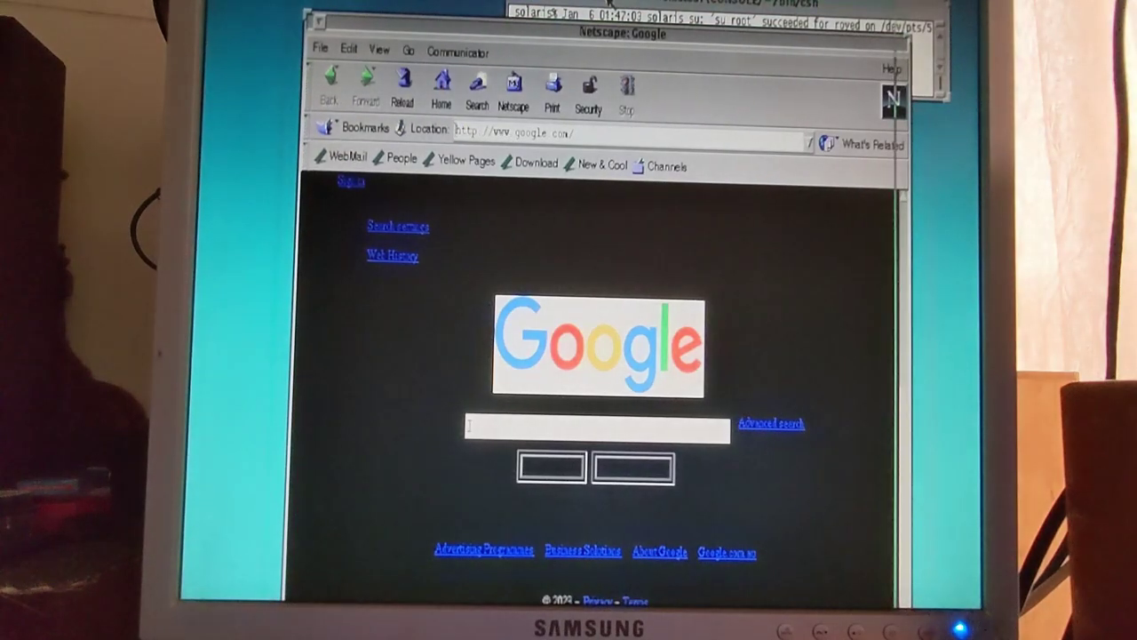
pyautogui.moveTo(622, 33); pyautogui.dragTo(611, 3)
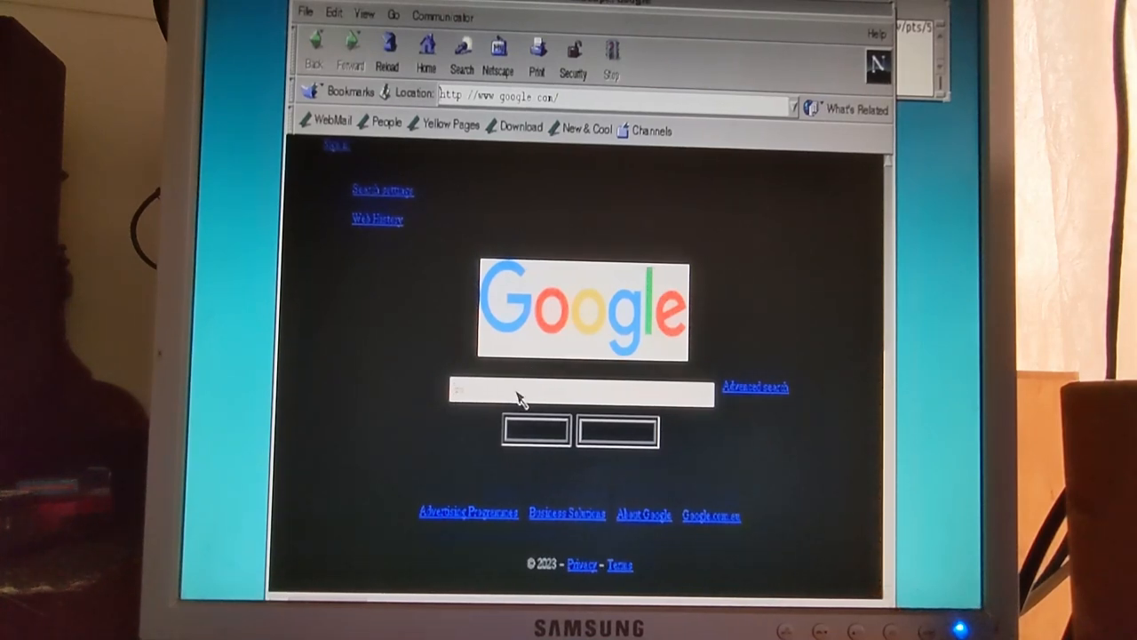
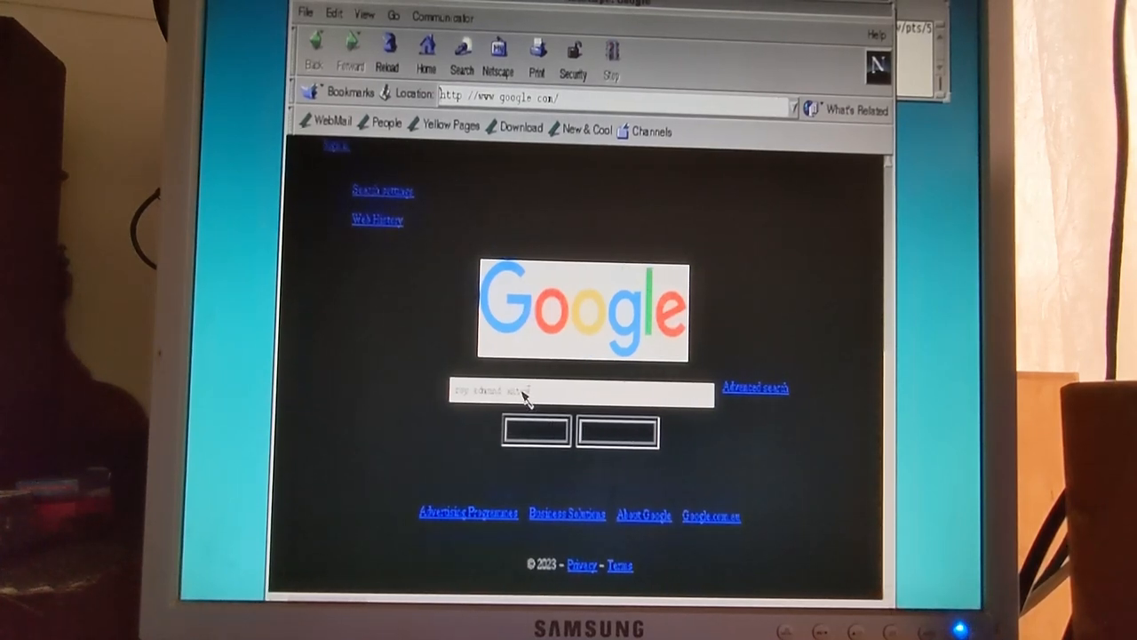
pyautogui.press('Return')
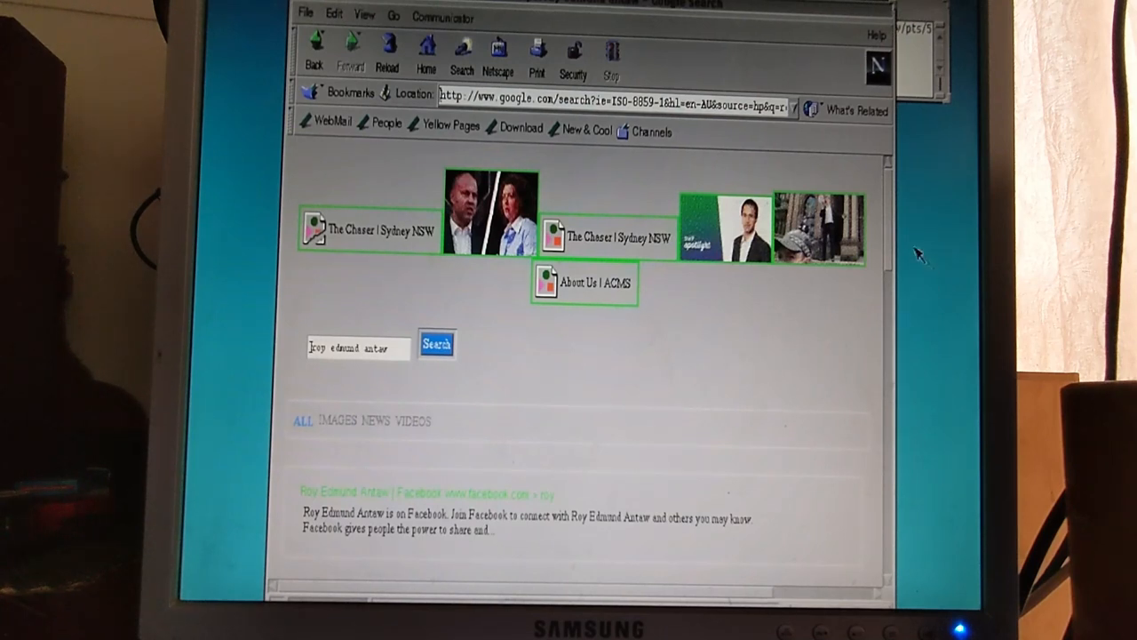
pyautogui.moveTo(892, 250); pyautogui.dragTo(897, 322)
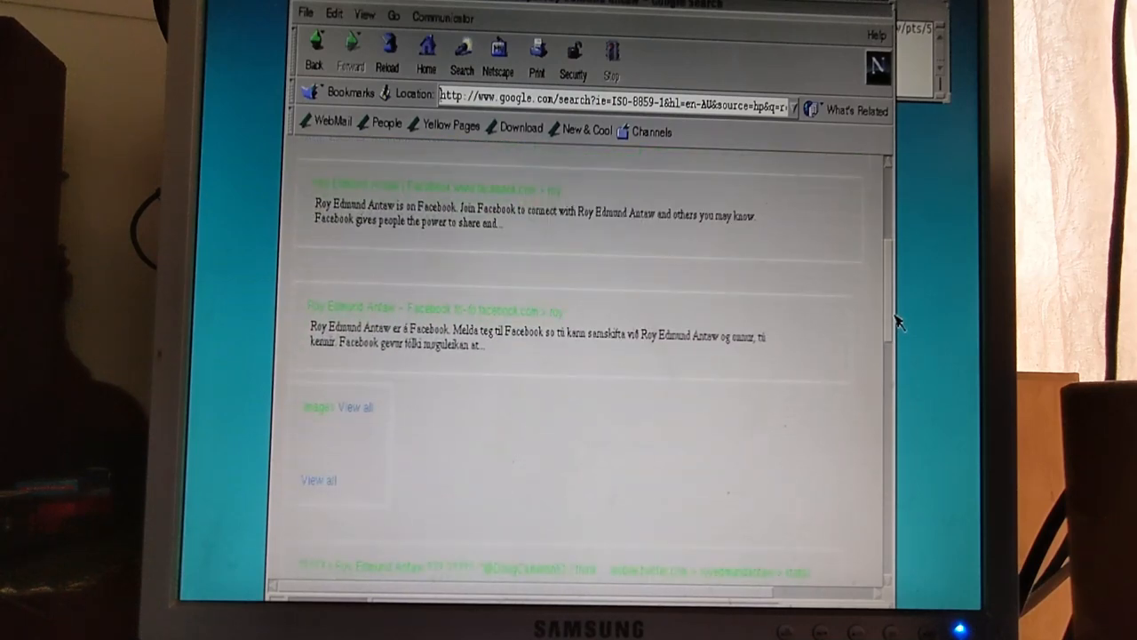
pyautogui.moveTo(898, 321); pyautogui.dragTo(897, 458)
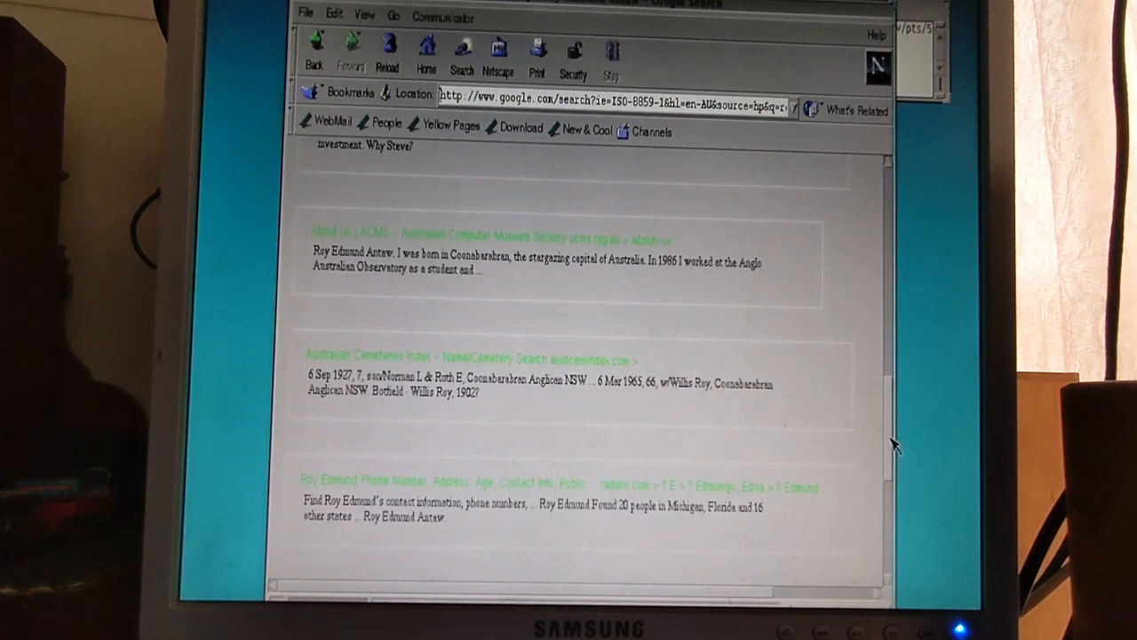
pyautogui.moveTo(893, 447)
pyautogui.mouseDown()
pyautogui.moveTo(891, 333)
pyautogui.moveTo(897, 531)
pyautogui.mouseUp()
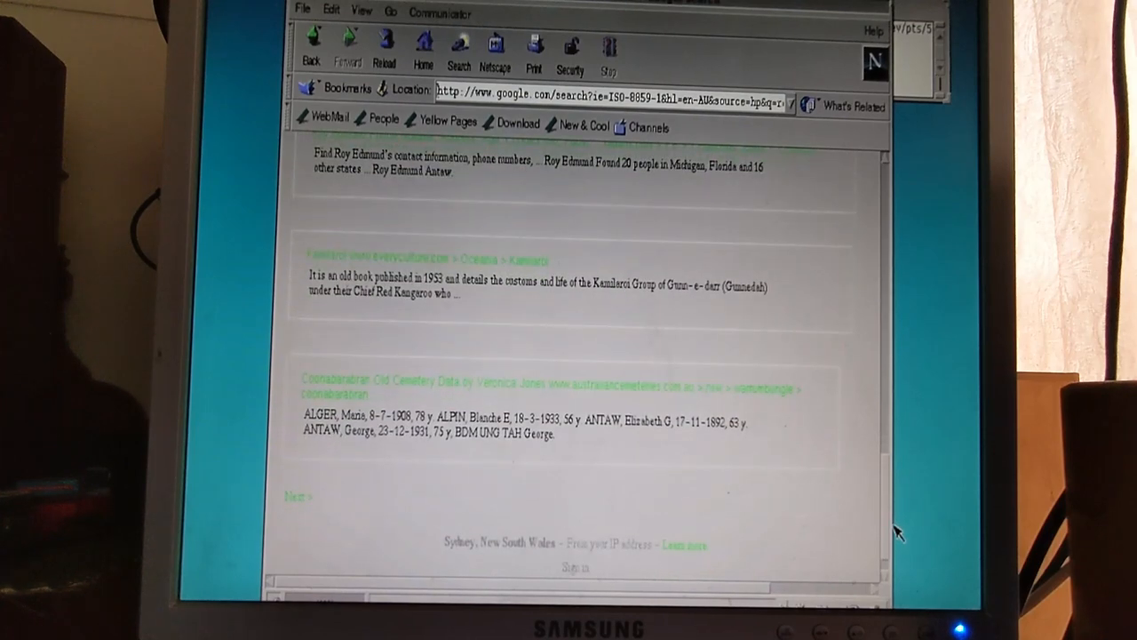
pyautogui.moveTo(897, 531); pyautogui.dragTo(911, 390)
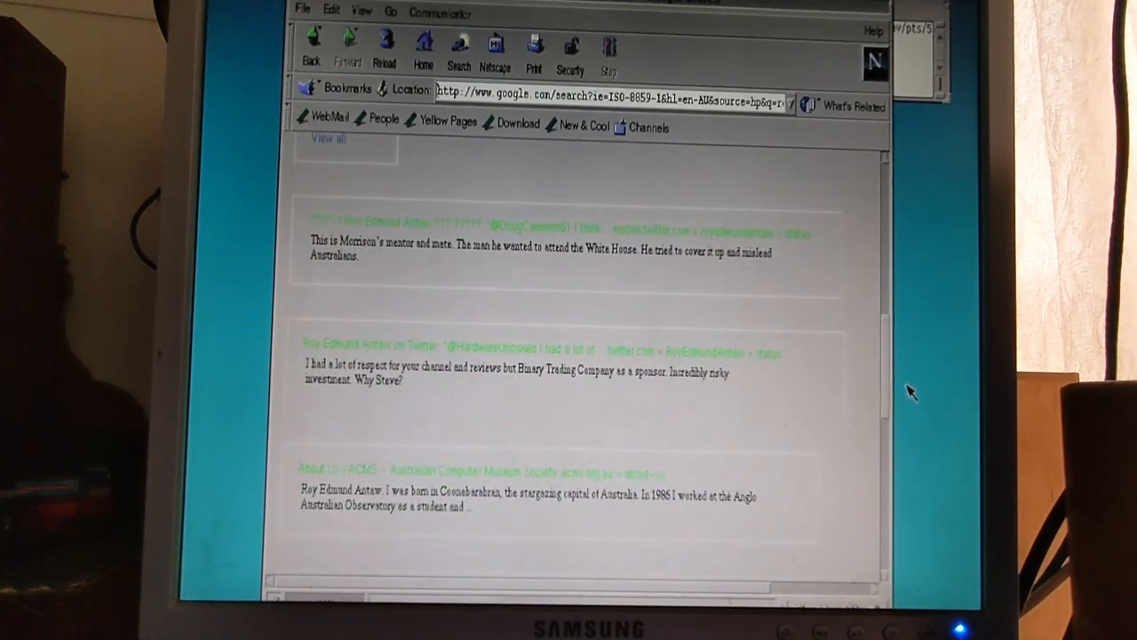
pyautogui.moveTo(911, 391); pyautogui.dragTo(921, 240)
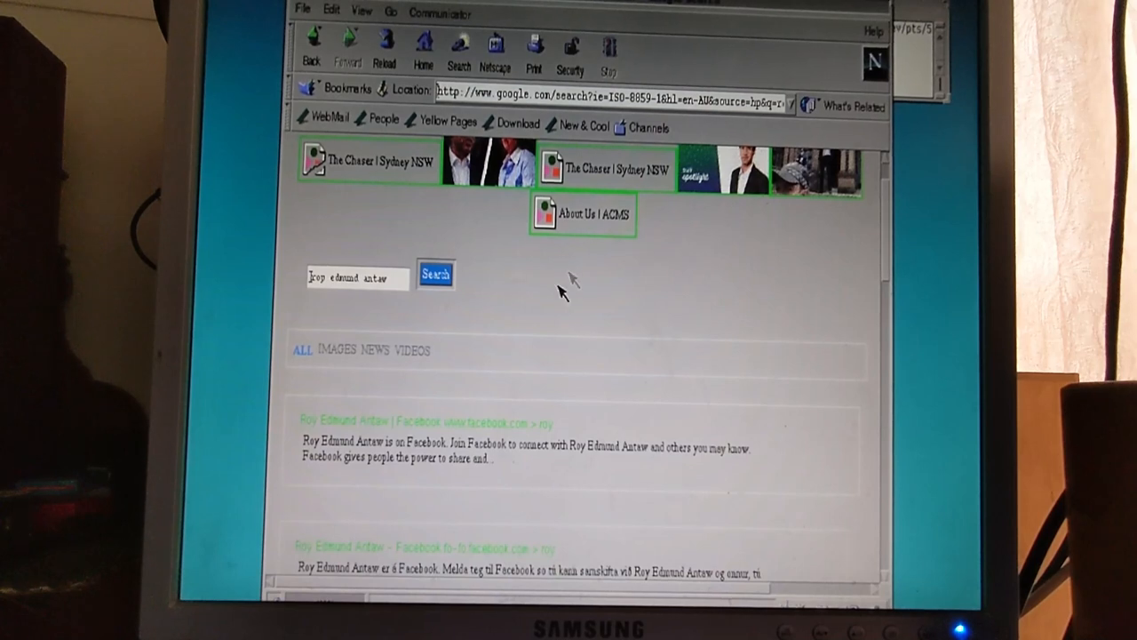
pyautogui.moveTo(398, 279); pyautogui.dragTo(309, 279)
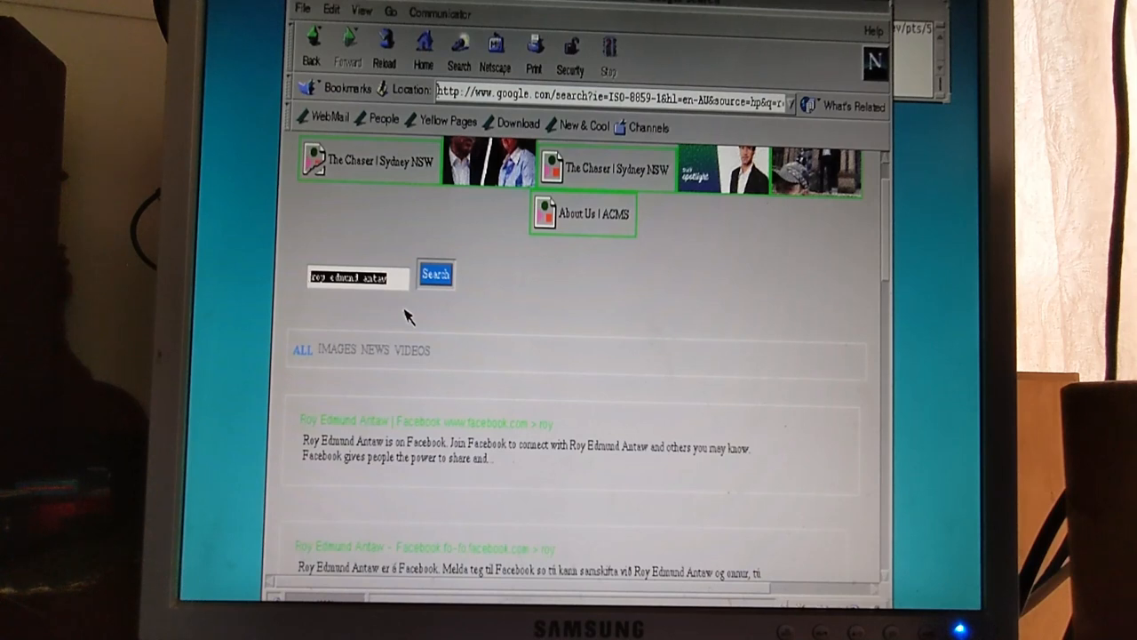
pyautogui.write('facebook')
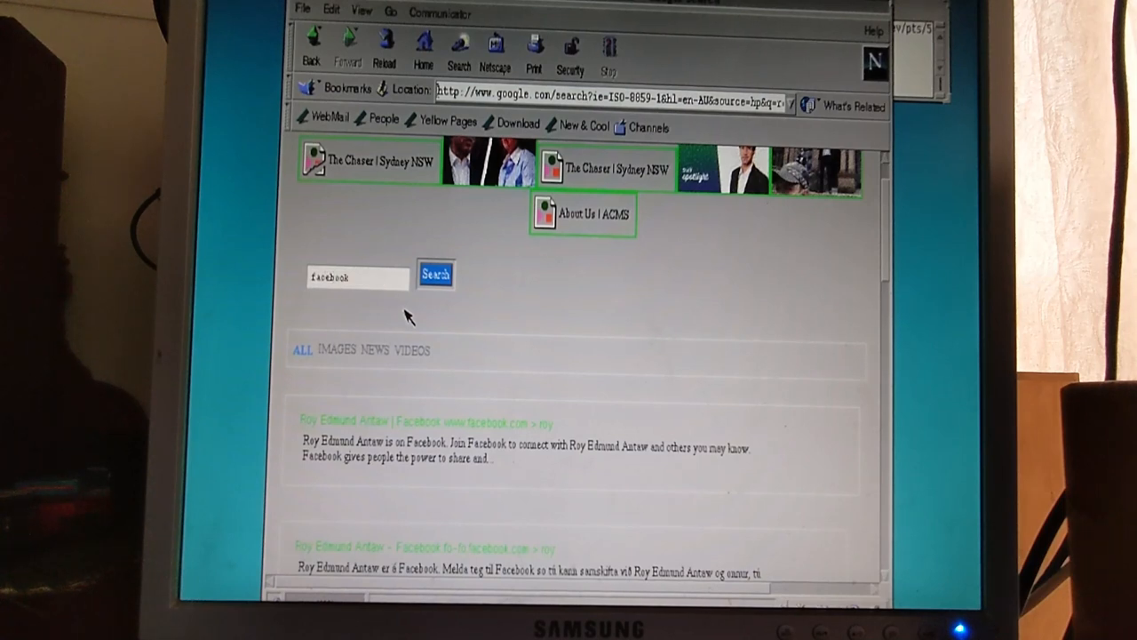
# Search Google for facebook, follow the Facebook result and dismiss the secure-connection error.
pyautogui.press('Return')
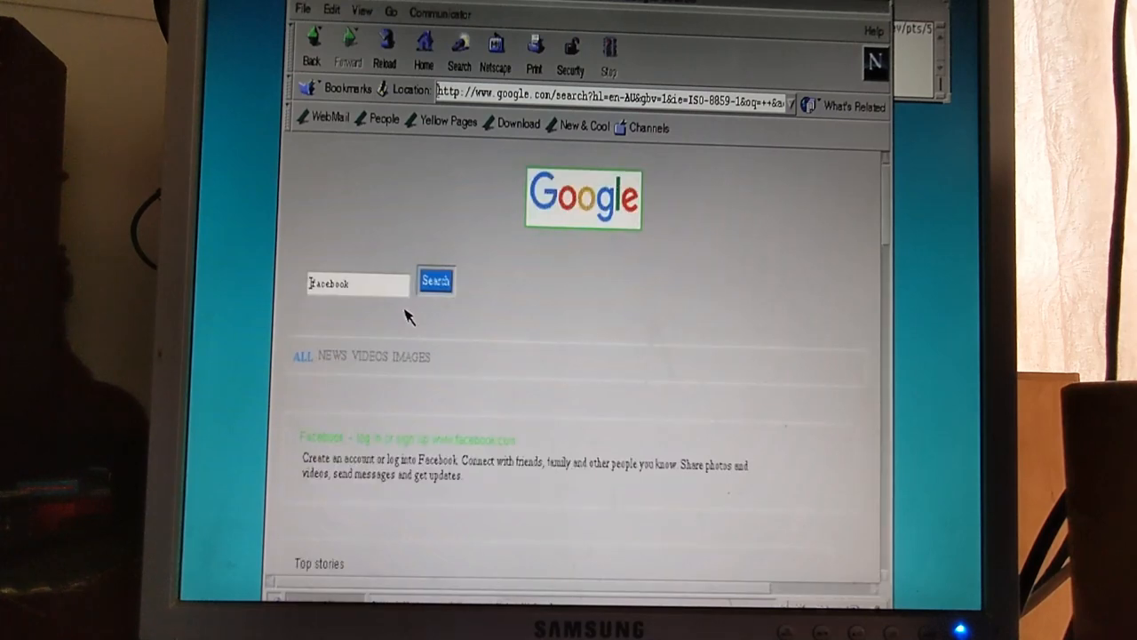
pyautogui.click(414, 444)
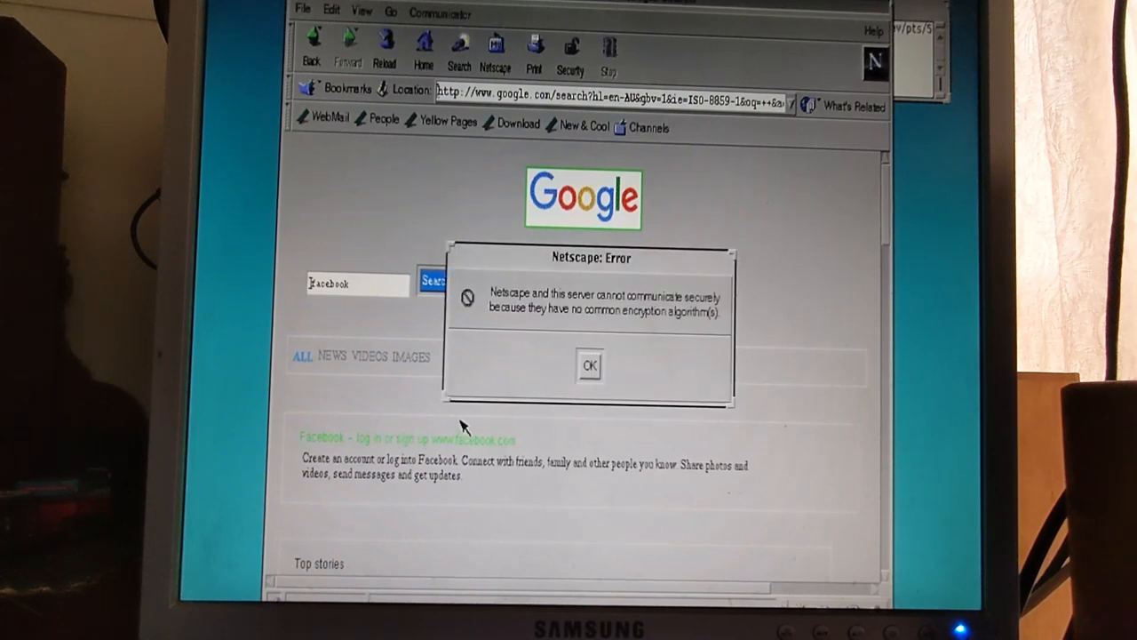
pyautogui.click(591, 367)
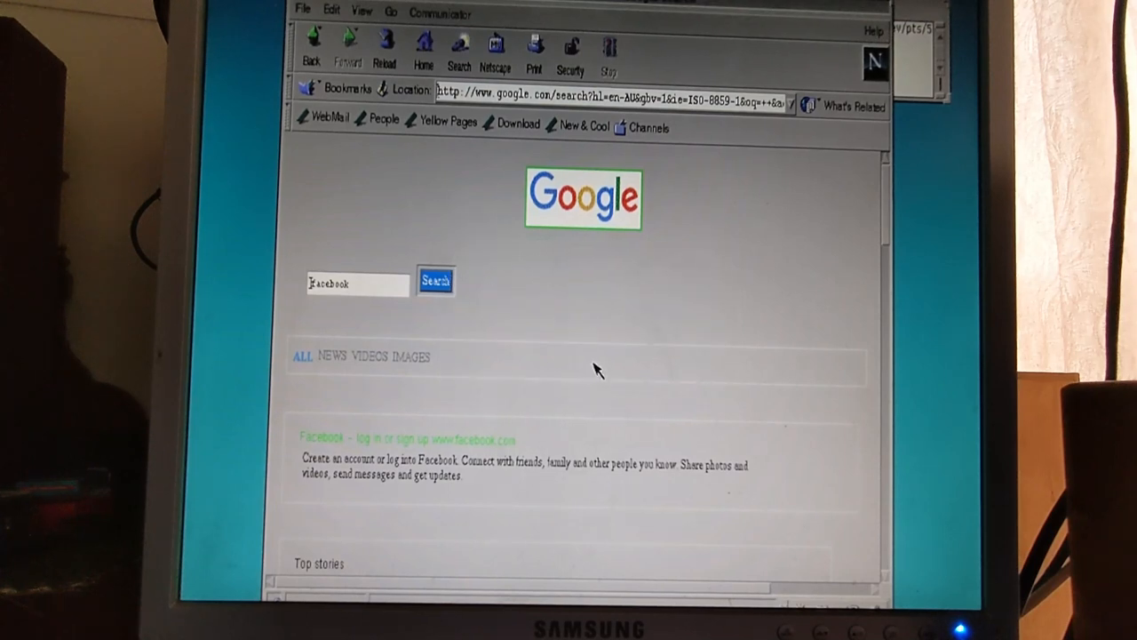